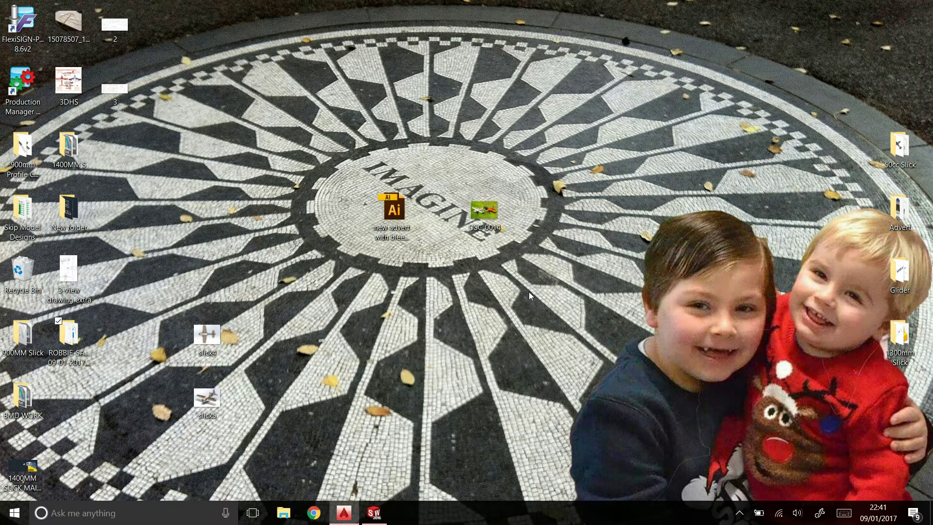
{"action": "left_click", "coordinate": [344, 516]}
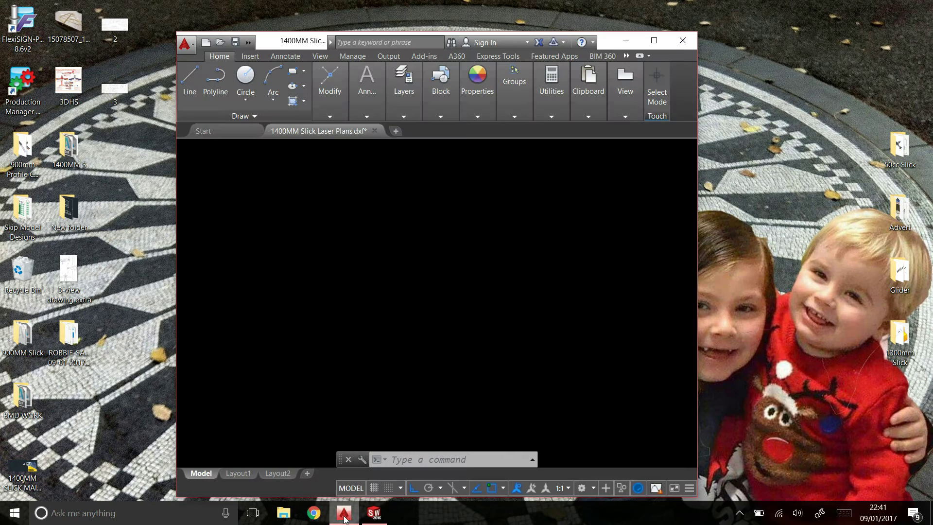
{"action": "mouse_move", "coordinate": [373, 515]}
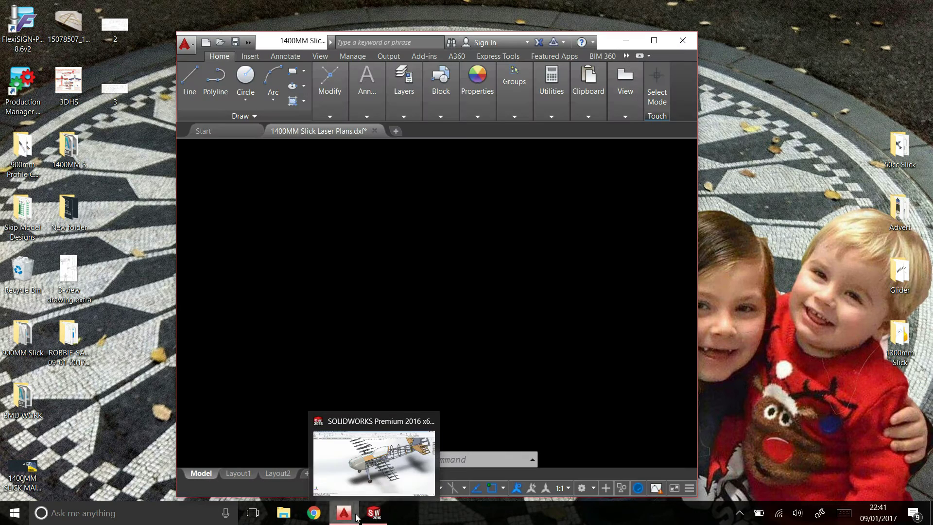
{"action": "left_click", "coordinate": [350, 516]}
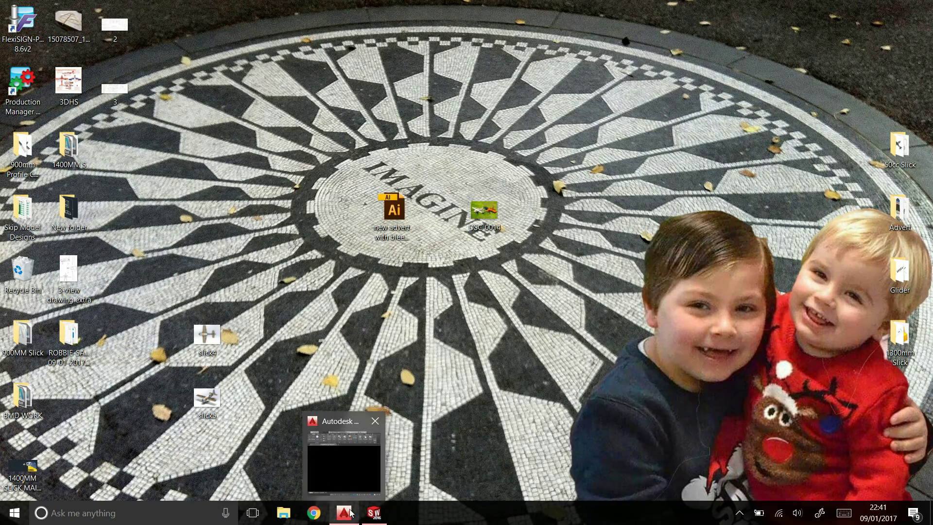
{"action": "left_click", "coordinate": [350, 516]}
{"action": "scroll", "coordinate": [427, 268], "scroll_direction": "up", "scroll_amount": 3}
{"action": "scroll", "coordinate": [437, 291], "scroll_direction": "down", "scroll_amount": 10}
{"action": "scroll", "coordinate": [448, 298], "scroll_direction": "down", "scroll_amount": 2}
{"action": "scroll", "coordinate": [447, 254], "scroll_direction": "up", "scroll_amount": 7}
{"action": "scroll", "coordinate": [476, 272], "scroll_direction": "down", "scroll_amount": 4}
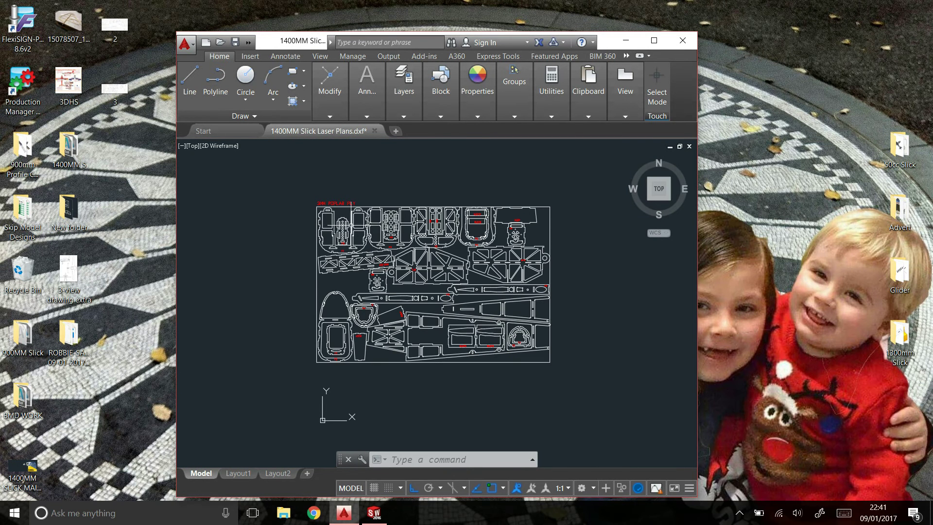
{"action": "scroll", "coordinate": [481, 239], "scroll_direction": "up", "scroll_amount": 4}
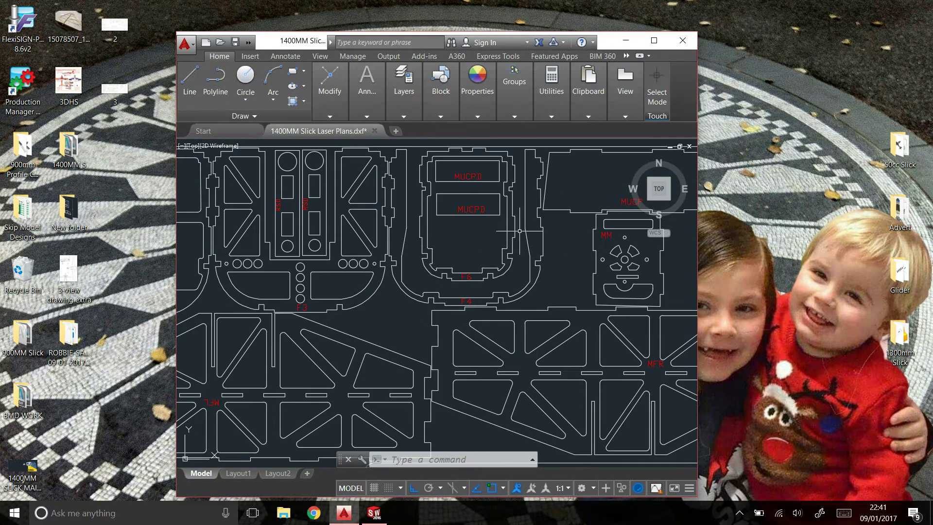
{"action": "scroll", "coordinate": [548, 261], "scroll_direction": "up", "scroll_amount": 3}
{"action": "scroll", "coordinate": [548, 261], "scroll_direction": "up", "scroll_amount": 3}
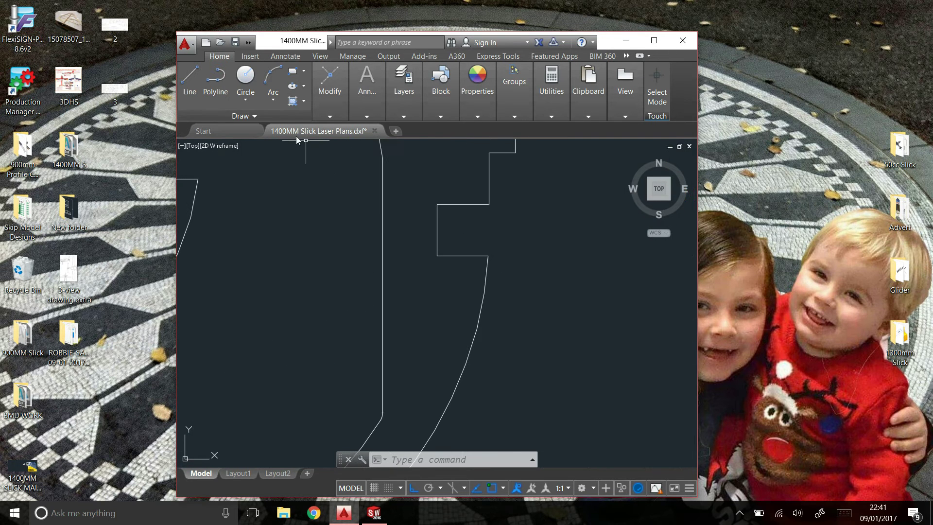
{"action": "left_click", "coordinate": [189, 77]}
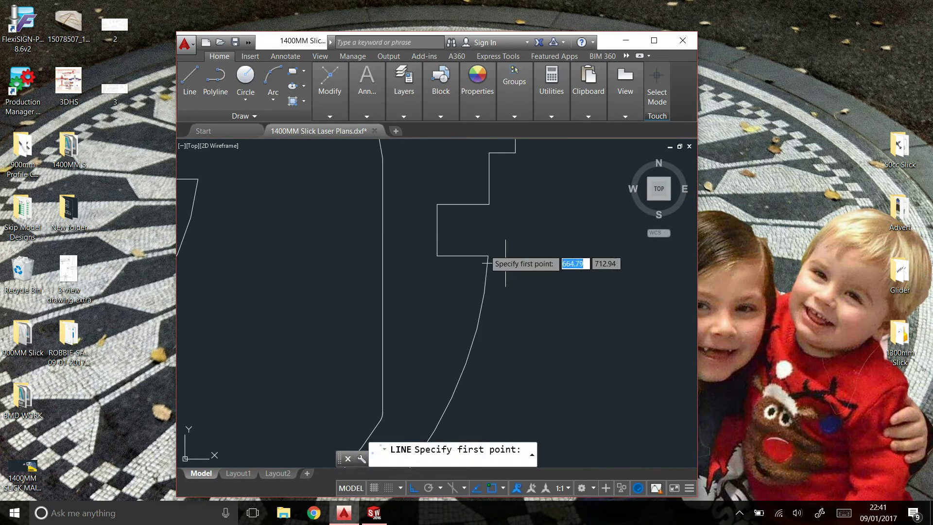
{"action": "left_click", "coordinate": [437, 256]}
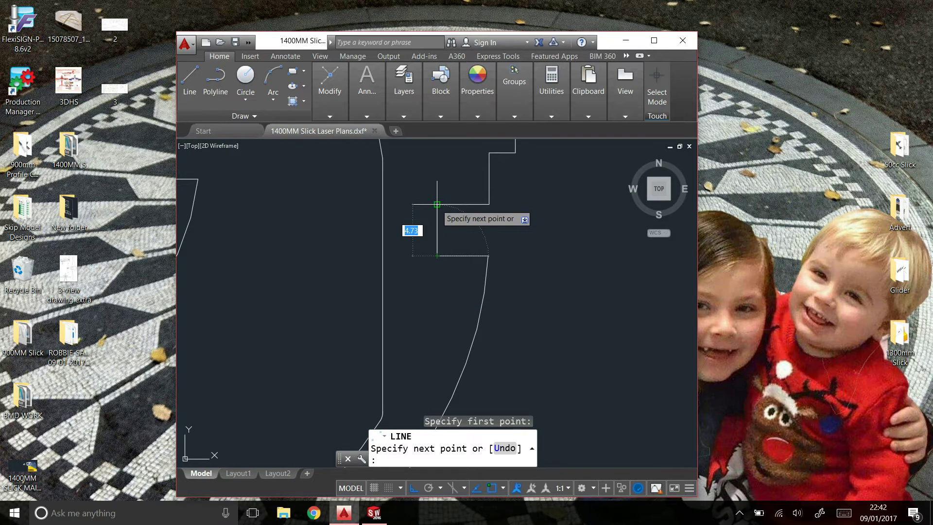
{"action": "type", "text": "5"}
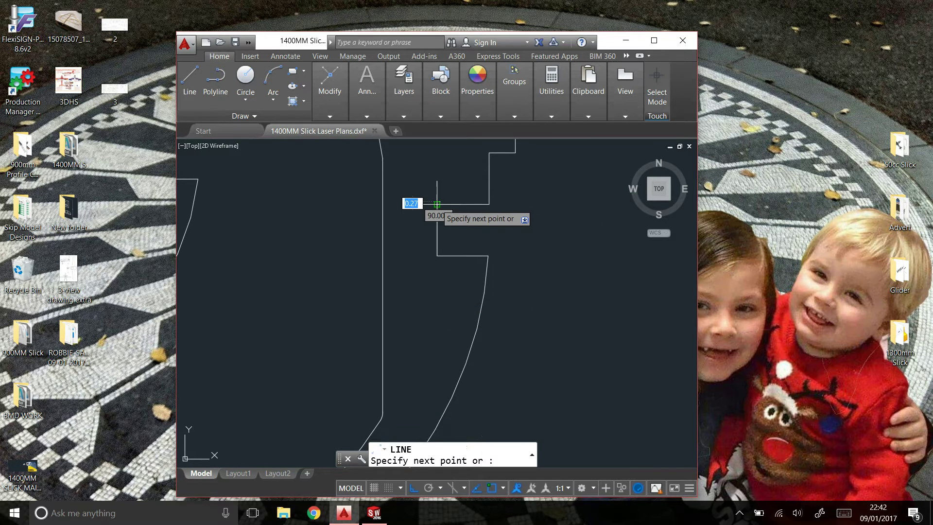
{"action": "key", "text": "Return"}
{"action": "right_click", "coordinate": [501, 195]}
{"action": "left_click", "coordinate": [515, 201]}
{"action": "left_click", "coordinate": [437, 202]}
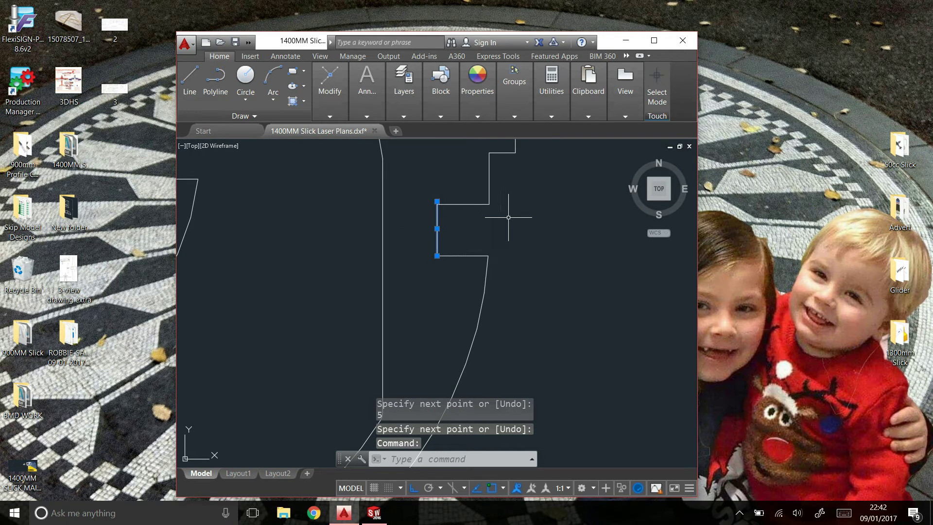
{"action": "key", "text": "Delete"}
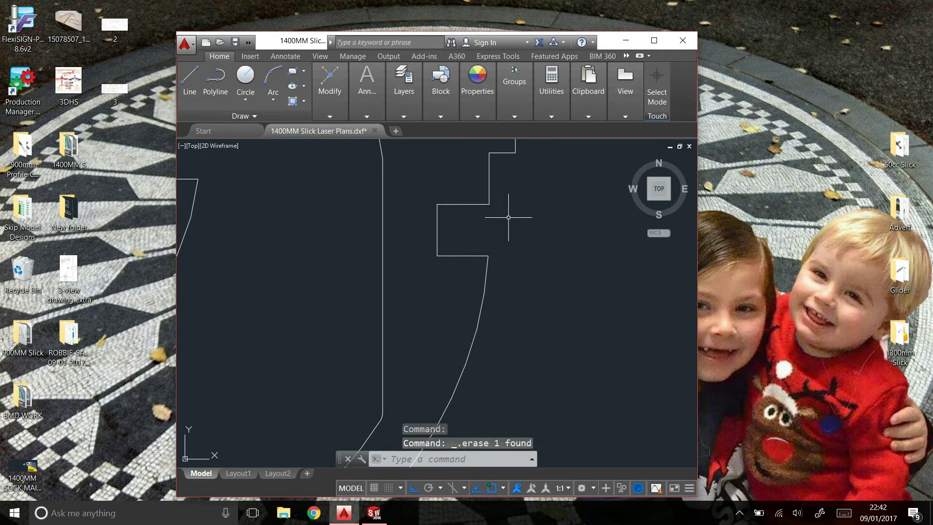
Bring SOLIDWORKS forward over AutoCAD and create a new blank Part document (Part7).
{"action": "left_click", "coordinate": [626, 40]}
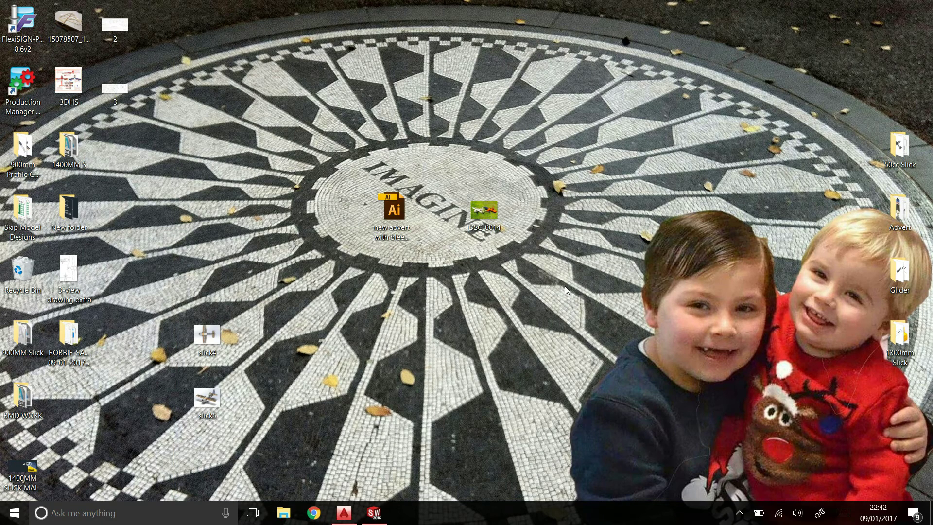
{"action": "left_click", "coordinate": [370, 514]}
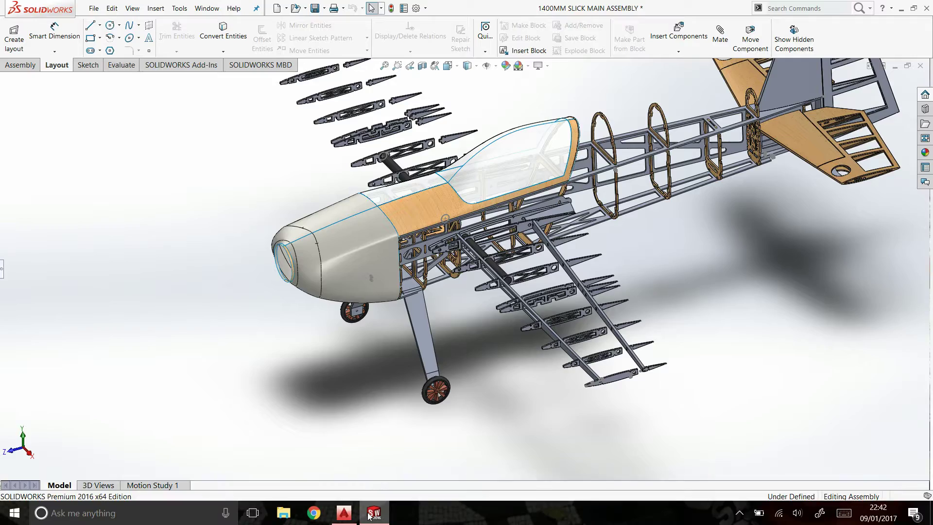
{"action": "left_click", "coordinate": [93, 9]}
{"action": "left_click", "coordinate": [111, 24]}
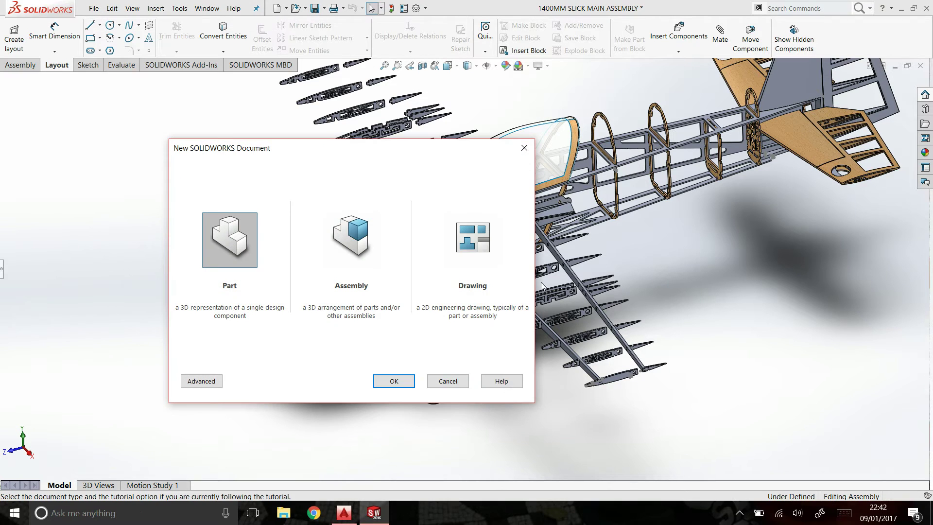
{"action": "left_click", "coordinate": [395, 382]}
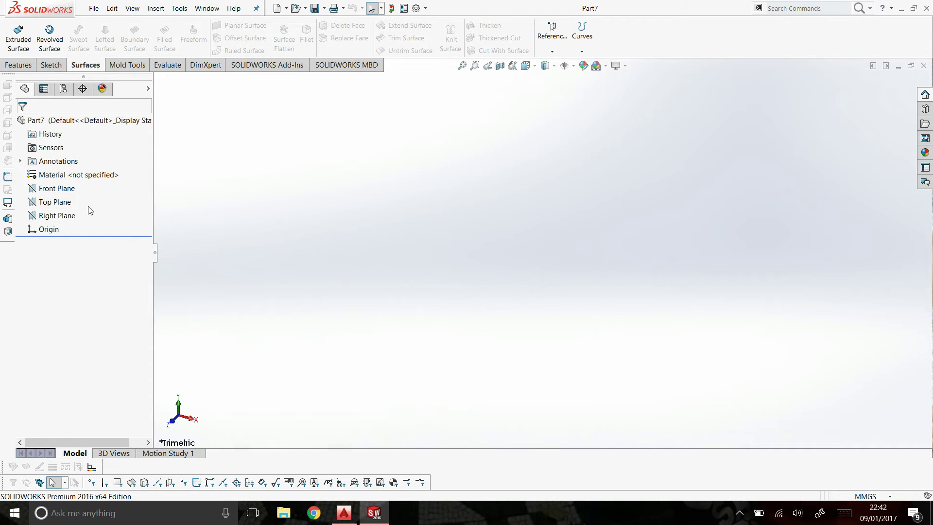
Start a new sketch on the Top Plane.
{"action": "left_click", "coordinate": [69, 206]}
{"action": "left_click", "coordinate": [74, 192]}
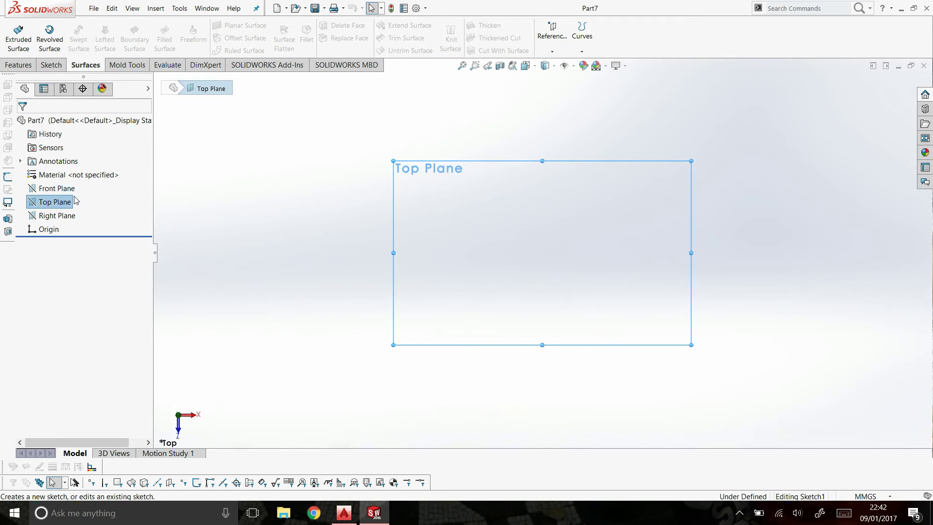
{"action": "scroll", "coordinate": [576, 246], "scroll_direction": "down", "scroll_amount": 5}
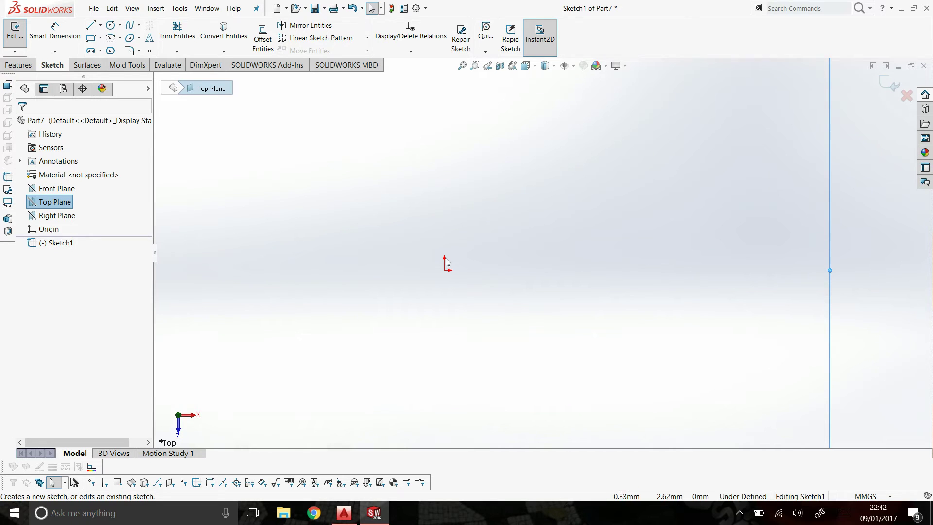
Draw a closed four-sided wing outline from the origin, starting with a 300 mm root edge.
{"action": "left_click", "coordinate": [90, 25]}
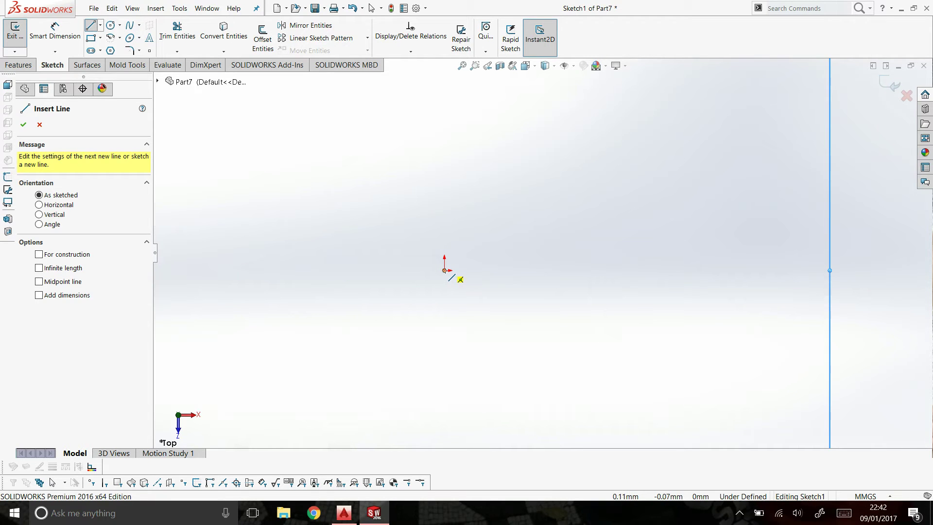
{"action": "left_click", "coordinate": [444, 270]}
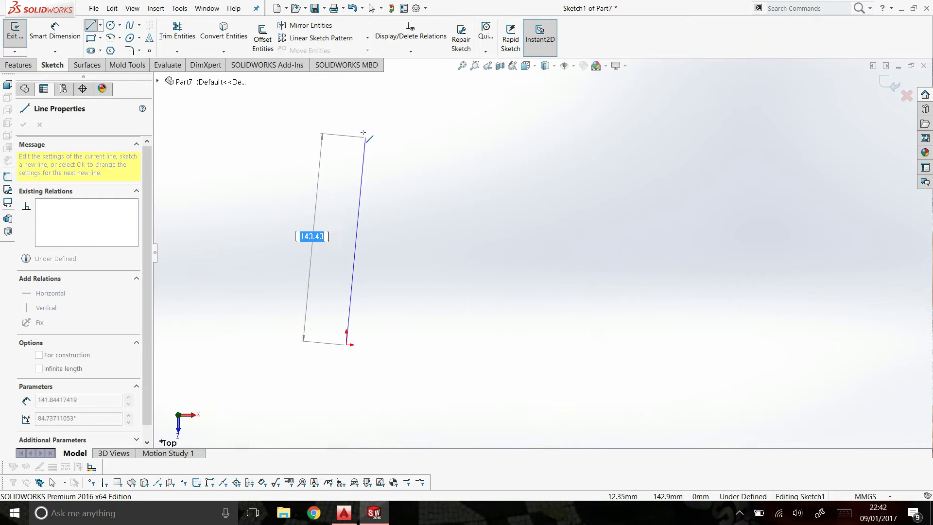
{"action": "scroll", "coordinate": [354, 157], "scroll_direction": "up", "scroll_amount": 5}
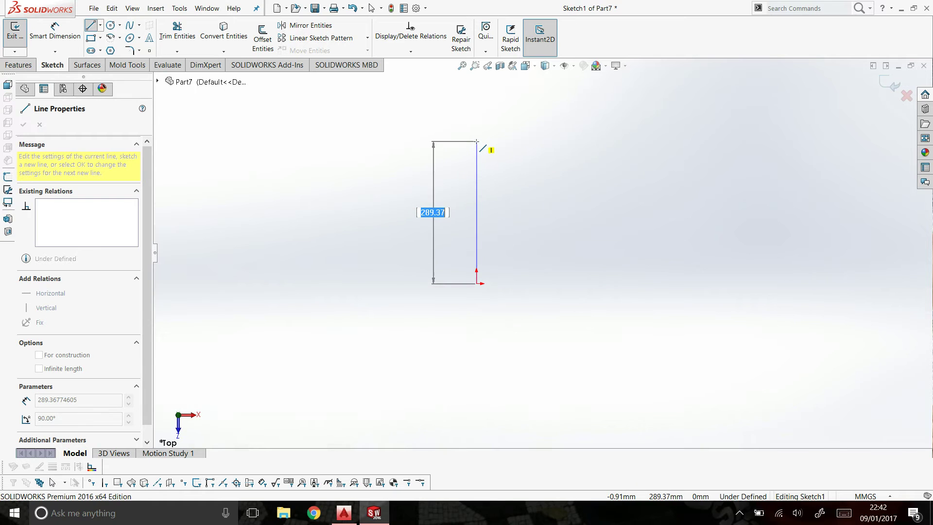
{"action": "type", "text": "300"}
{"action": "key", "text": "Return"}
{"action": "scroll", "coordinate": [542, 239], "scroll_direction": "up", "scroll_amount": 4}
{"action": "scroll", "coordinate": [639, 214], "scroll_direction": "down", "scroll_amount": 2}
{"action": "left_click", "coordinate": [601, 190]}
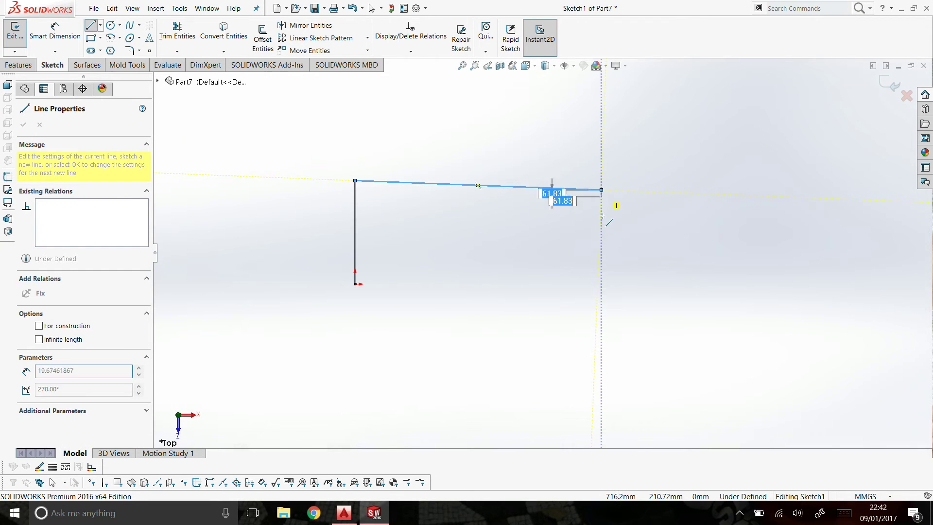
{"action": "left_click", "coordinate": [601, 247]}
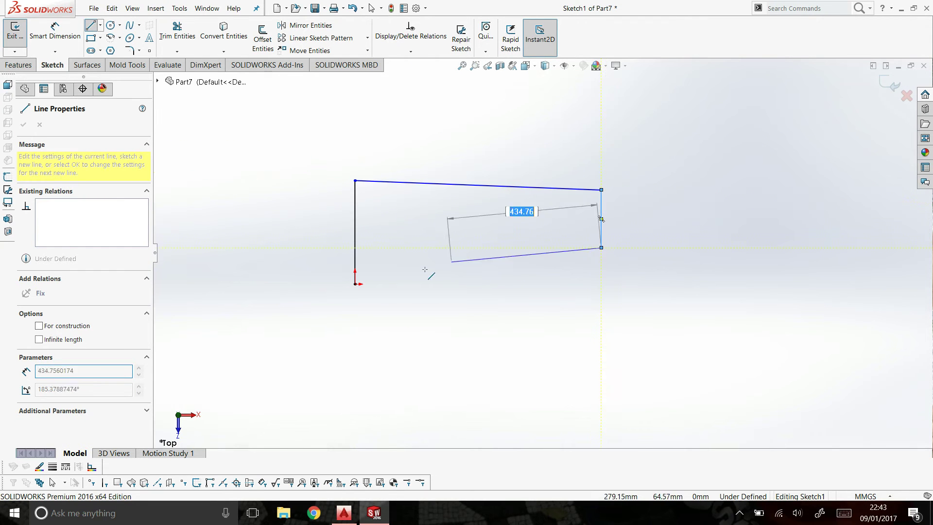
{"action": "right_click", "coordinate": [356, 283]}
{"action": "left_click", "coordinate": [365, 290]}
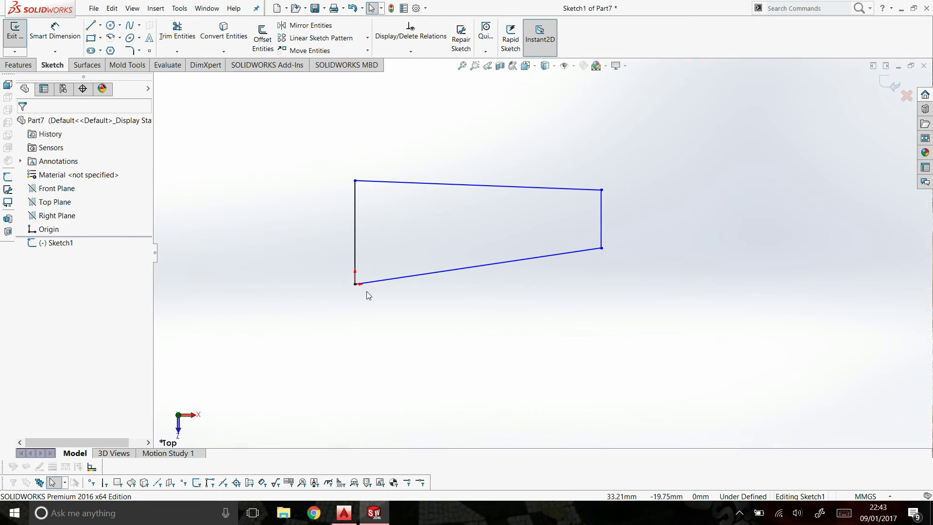
Draw a short vertical line near the root, joined by an inner line running out to the tip edge.
{"action": "scroll", "coordinate": [453, 273], "scroll_direction": "down", "scroll_amount": 3}
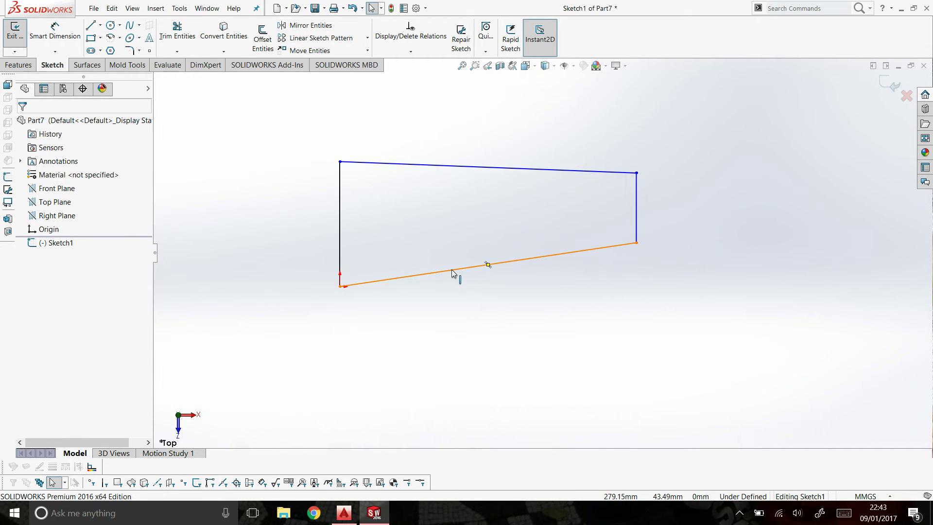
{"action": "left_click", "coordinate": [336, 287]}
{"action": "left_click", "coordinate": [336, 228]}
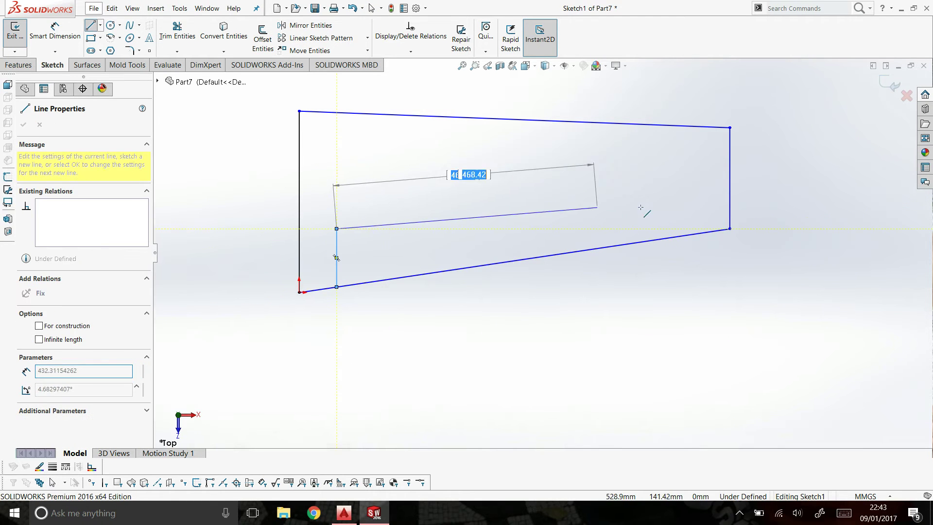
{"action": "left_click", "coordinate": [729, 194]}
{"action": "right_click", "coordinate": [729, 194]}
{"action": "left_click", "coordinate": [731, 206]}
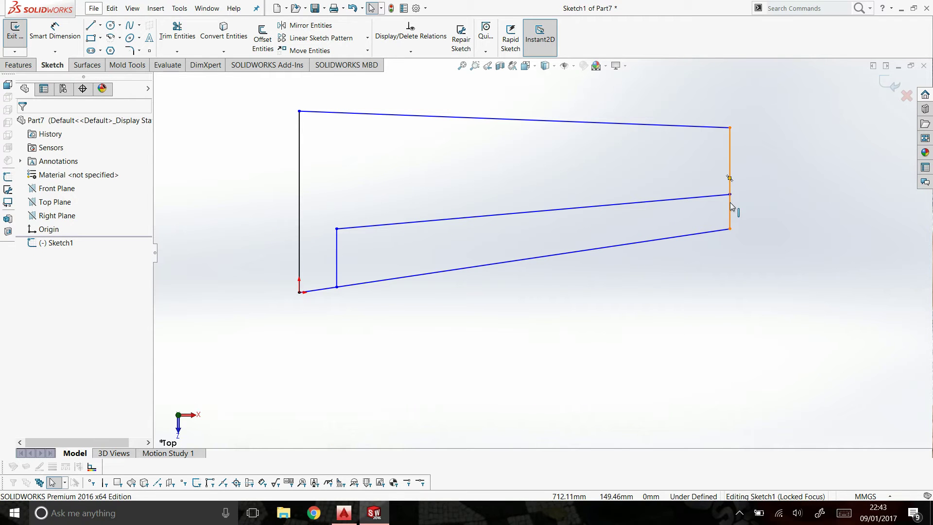
Dimension the short vertical line to 100 mm.
{"action": "left_click", "coordinate": [54, 30]}
{"action": "left_click", "coordinate": [336, 254]}
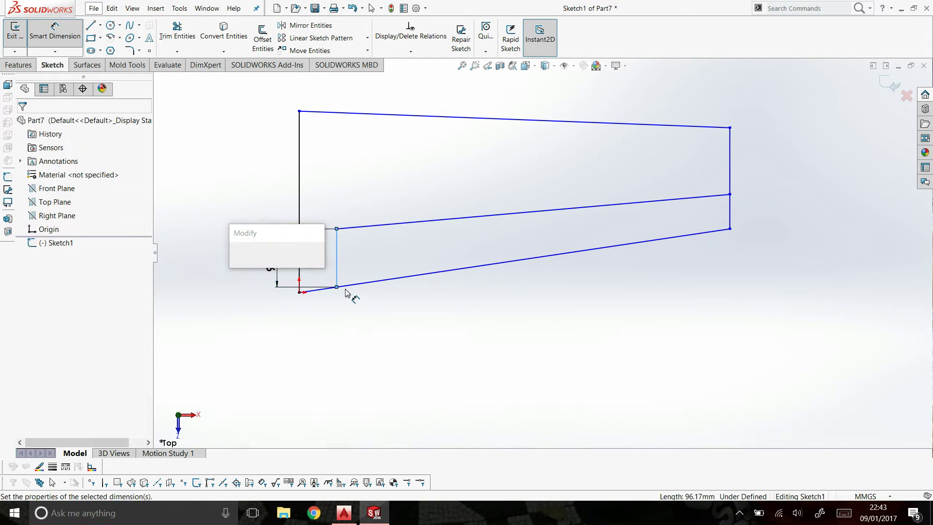
{"action": "left_click", "coordinate": [276, 257]}
{"action": "type", "text": "100"}
{"action": "key", "text": "Return"}
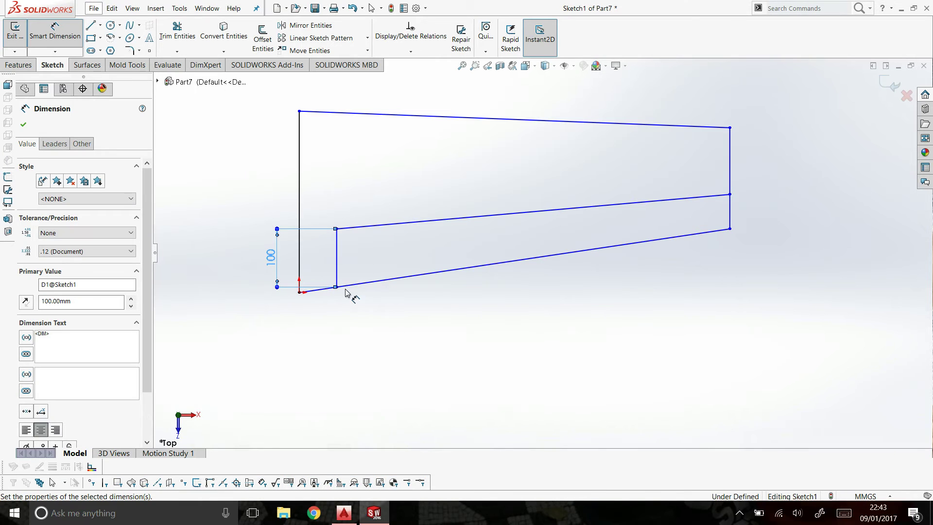
{"action": "key", "text": "Escape"}
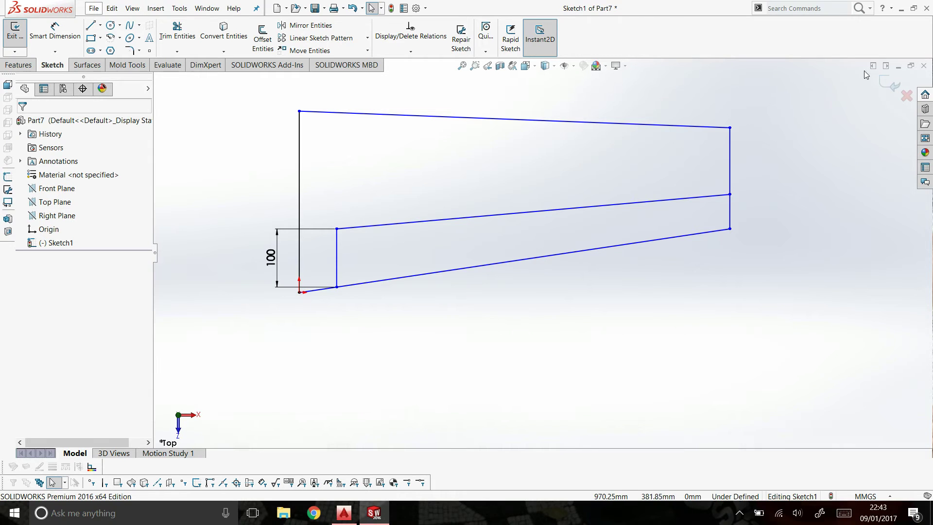
Exit Sketch1 and rotate the view to see the wing outline in 3D.
{"action": "left_click", "coordinate": [885, 85]}
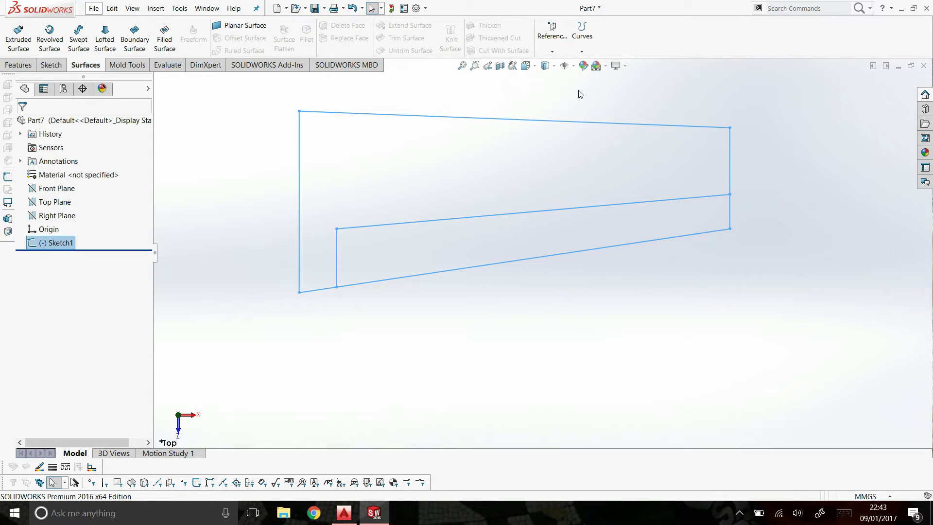
{"action": "right_click", "coordinate": [564, 100]}
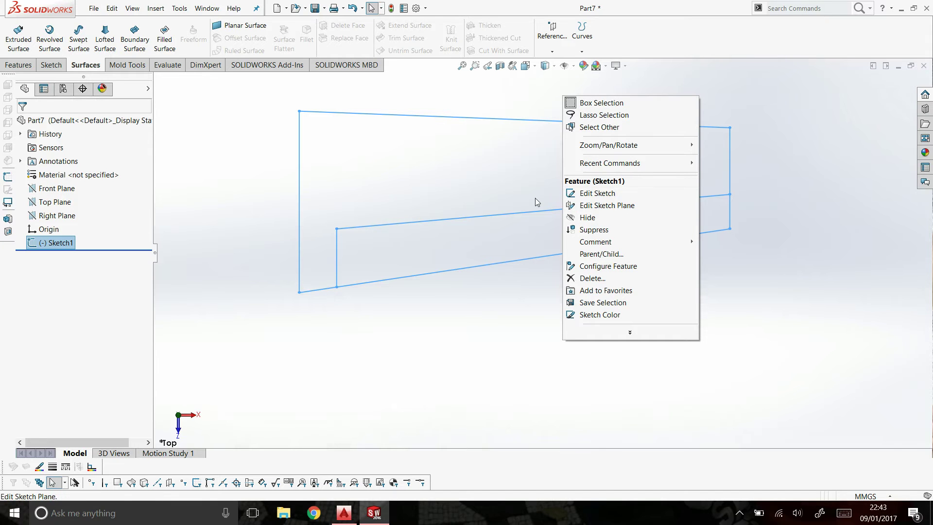
{"action": "mouse_move", "coordinate": [612, 146]}
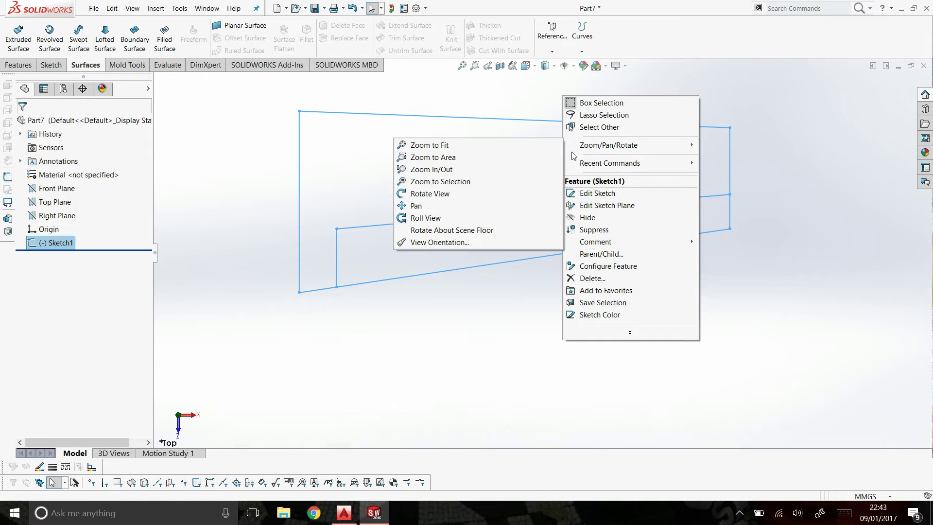
{"action": "left_click", "coordinate": [534, 193]}
{"action": "scroll", "coordinate": [544, 257], "scroll_direction": "up", "scroll_amount": 5}
{"action": "mouse_move", "coordinate": [559, 279]}
{"action": "left_mouse_down"}
{"action": "mouse_move", "coordinate": [574, 114]}
{"action": "mouse_move", "coordinate": [675, 144]}
{"action": "mouse_move", "coordinate": [656, 192]}
{"action": "mouse_move", "coordinate": [137, 202]}
{"action": "left_mouse_up"}
Select the Right Plane in the tree and bring up its actions for sketching.
{"action": "left_click", "coordinate": [48, 215]}
{"action": "scroll", "coordinate": [530, 301], "scroll_direction": "down", "scroll_amount": 2}
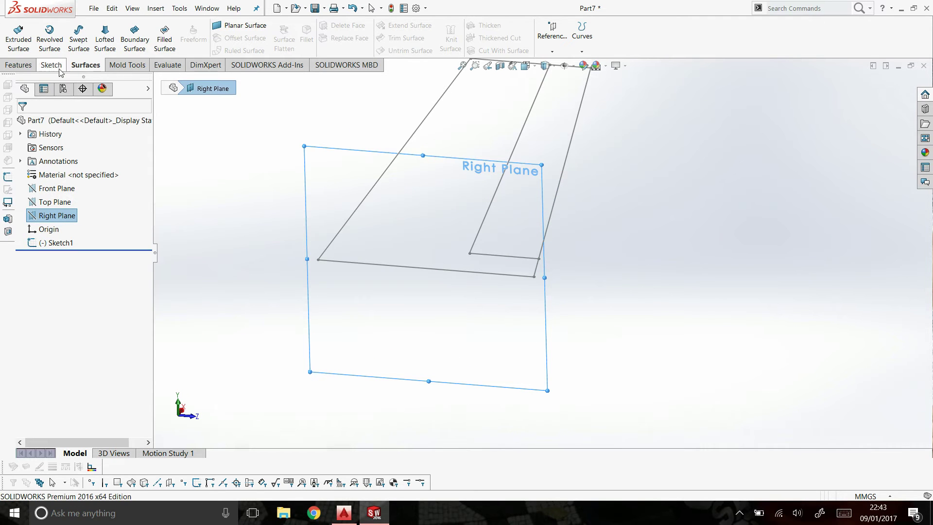
{"action": "right_click", "coordinate": [56, 219]}
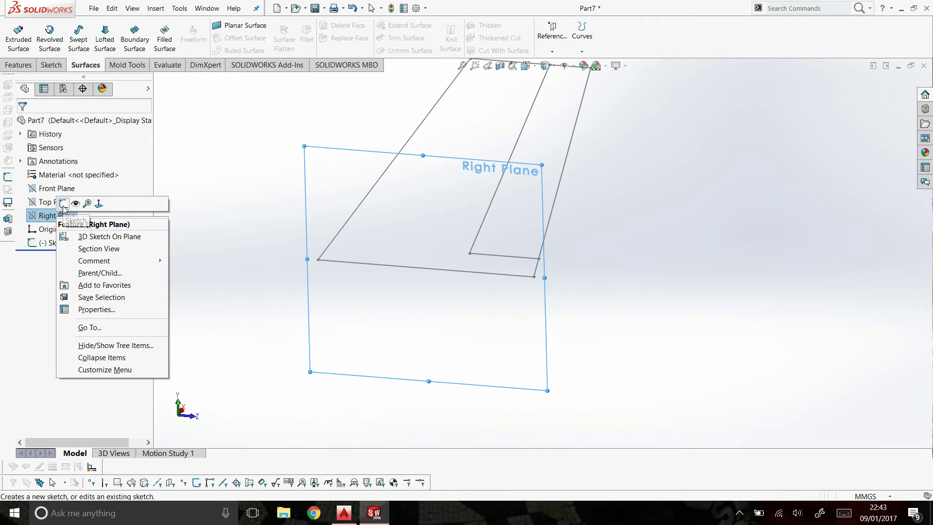
Start Sketch2 on the Right Plane and convert the wing root edge into a chord line.
{"action": "left_click", "coordinate": [64, 205]}
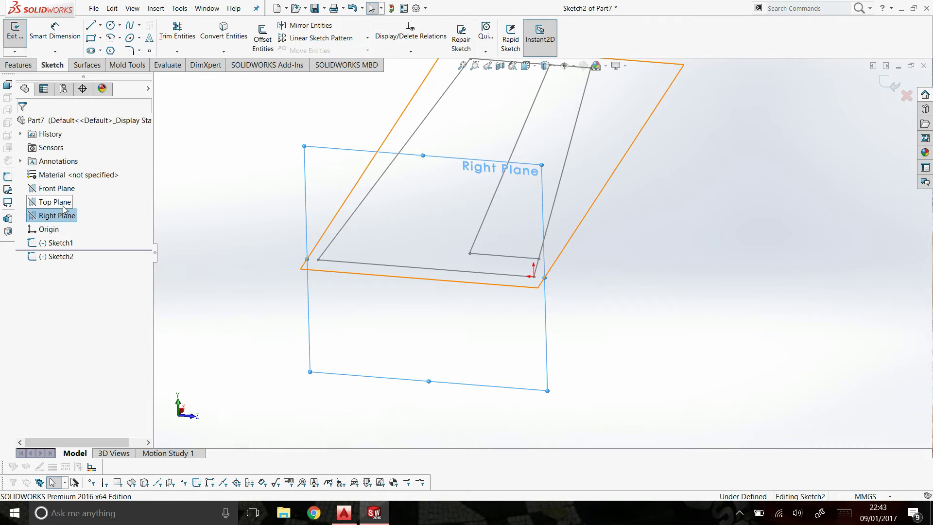
{"action": "left_click", "coordinate": [459, 269]}
{"action": "left_click", "coordinate": [224, 30]}
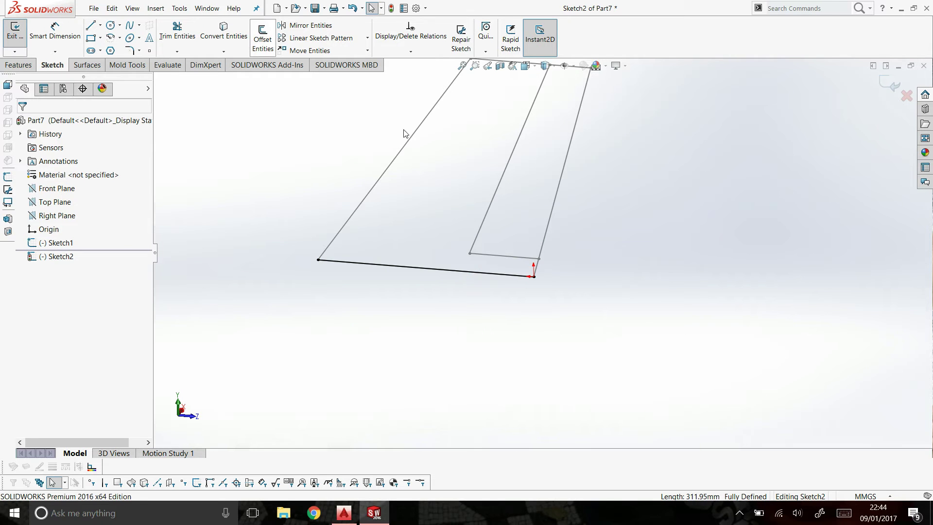
{"action": "scroll", "coordinate": [427, 277], "scroll_direction": "down", "scroll_amount": 3}
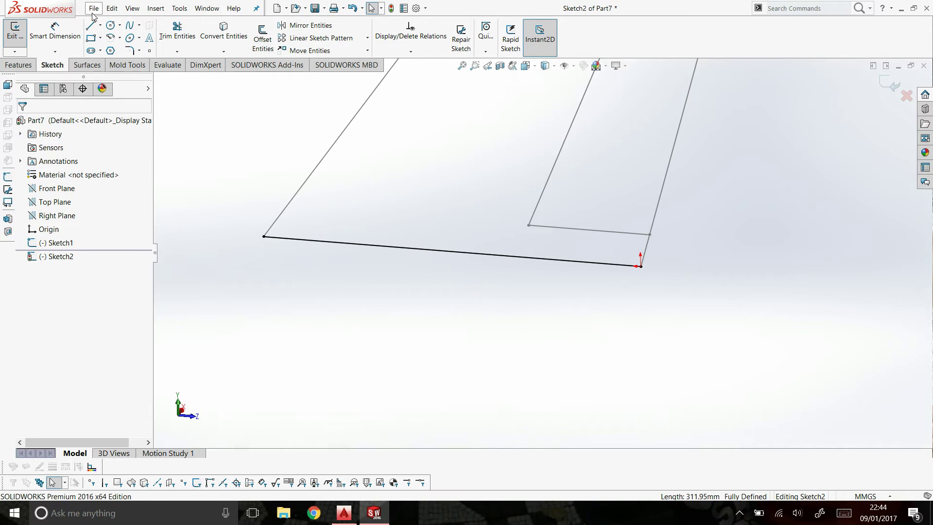
Switch to a Left view and delete a first, unwanted spline attempt.
{"action": "left_click", "coordinate": [129, 25]}
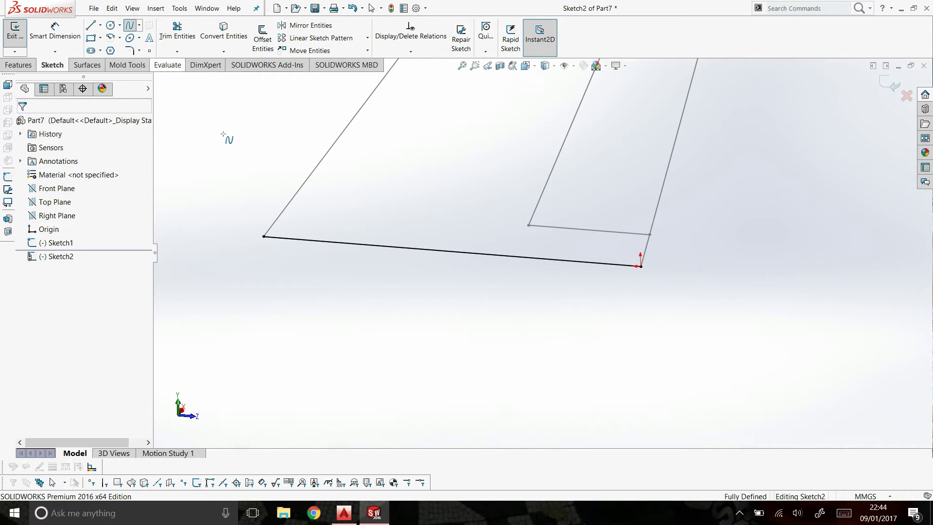
{"action": "left_click", "coordinate": [263, 236]}
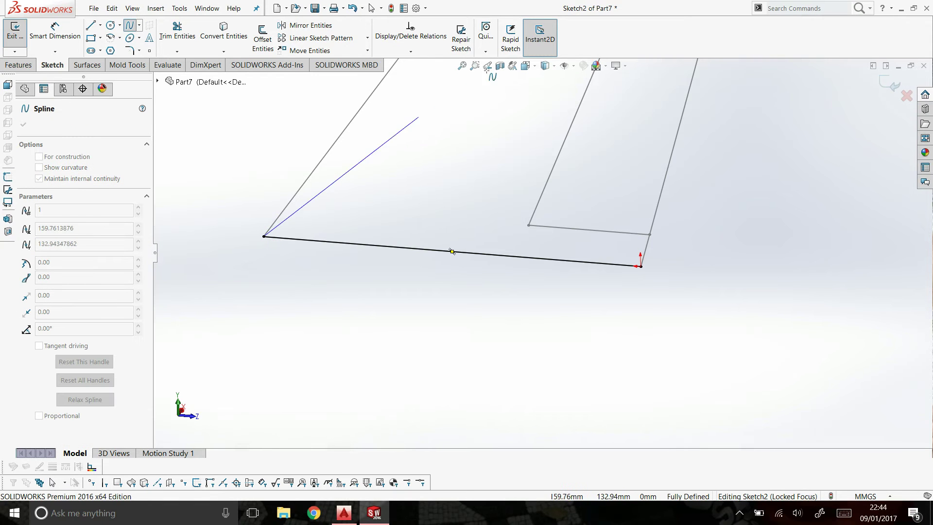
{"action": "key", "text": "f"}
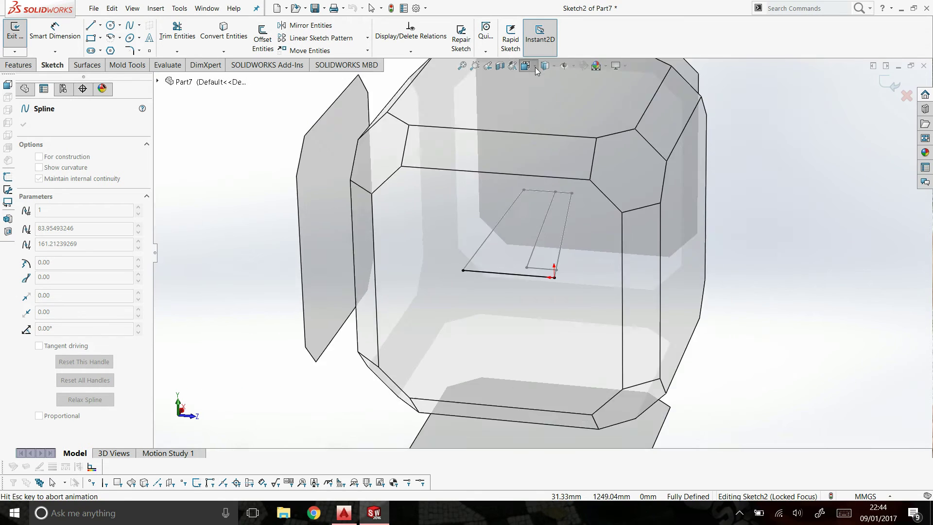
{"action": "mouse_move", "coordinate": [556, 192]}
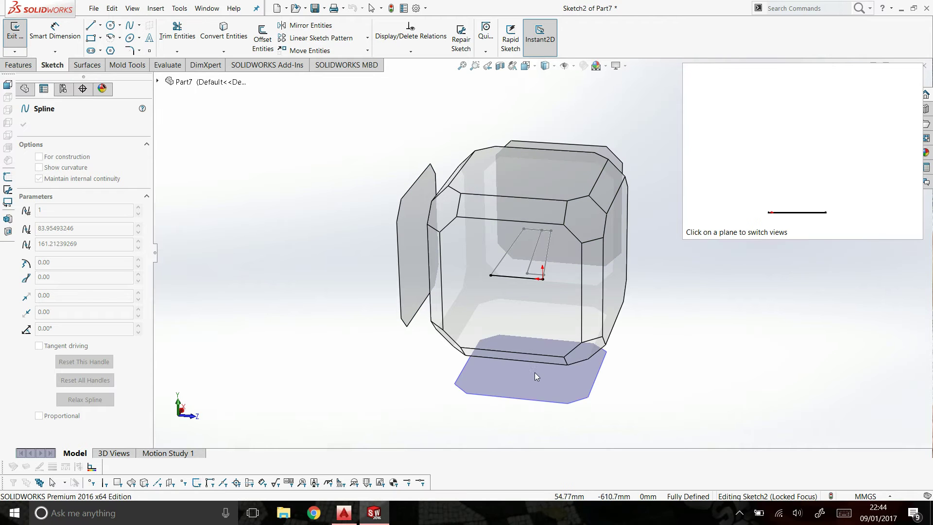
{"action": "left_click", "coordinate": [537, 302]}
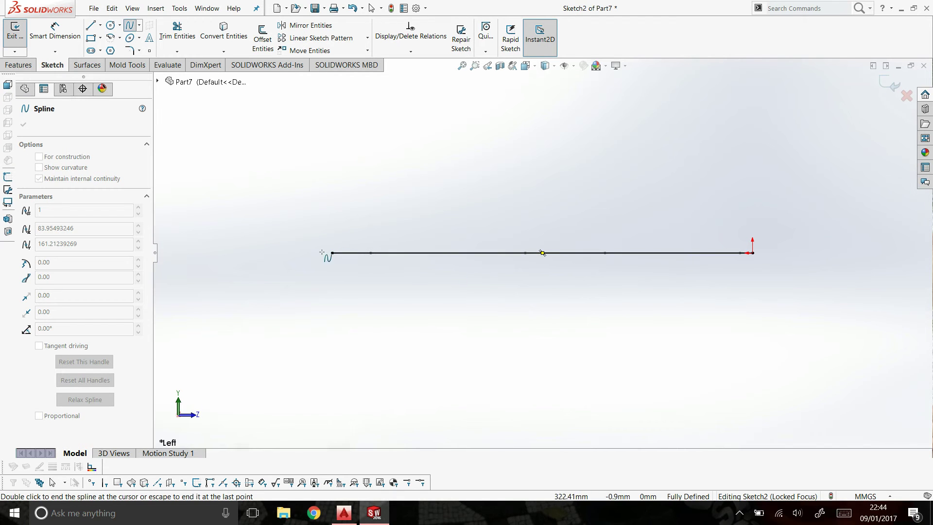
{"action": "left_click_drag", "start_coordinate": [332, 253], "coordinate": [596, 62]}
{"action": "key", "text": "Escape"}
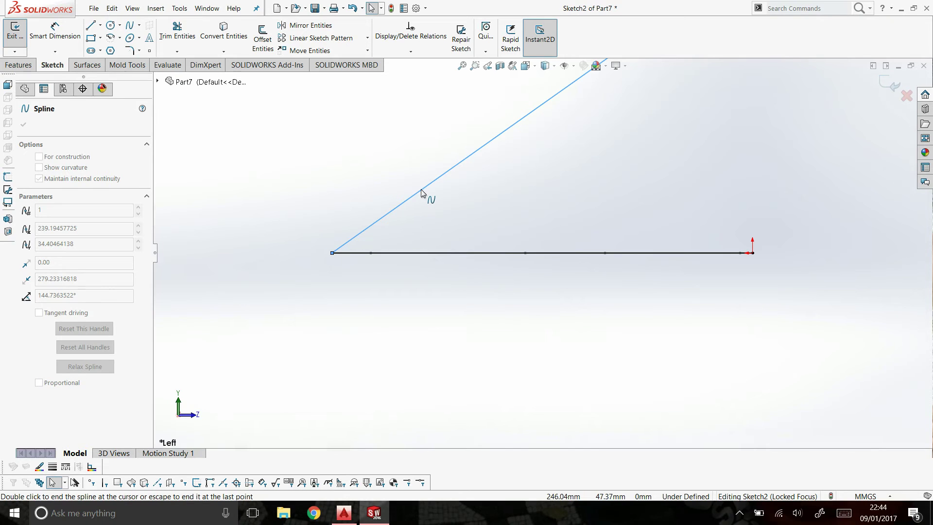
{"action": "left_click", "coordinate": [421, 193]}
{"action": "key", "text": "Delete"}
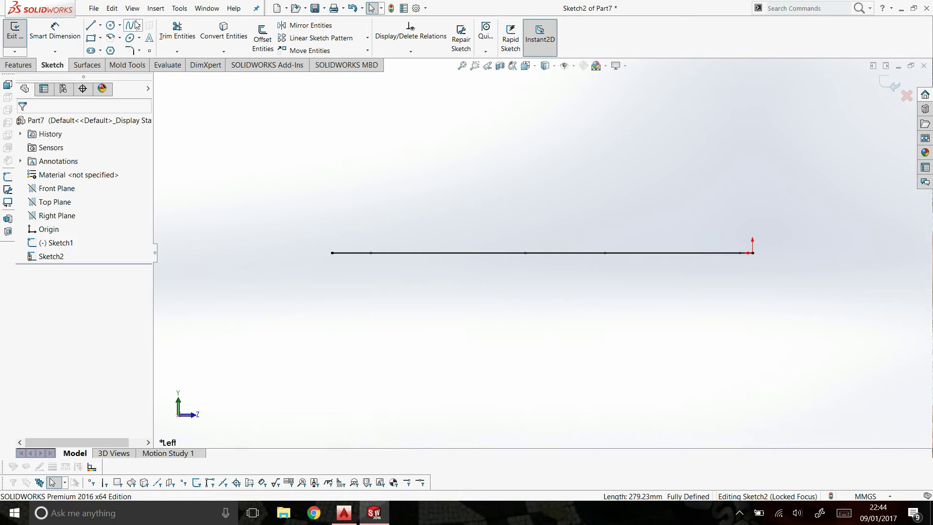
Draw the curved upper airfoil spline from the leading edge to the trailing edge.
{"action": "left_click", "coordinate": [129, 25]}
{"action": "left_click", "coordinate": [332, 253]}
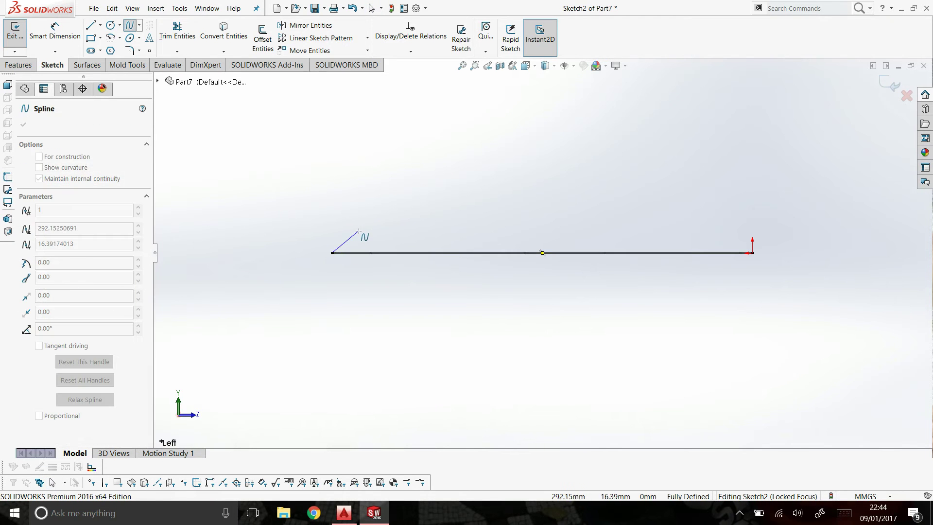
{"action": "left_click", "coordinate": [359, 230]}
{"action": "left_click", "coordinate": [449, 206]}
{"action": "left_click", "coordinate": [566, 211]}
{"action": "left_click", "coordinate": [753, 253]}
{"action": "right_click", "coordinate": [756, 253]}
{"action": "left_click", "coordinate": [769, 259]}
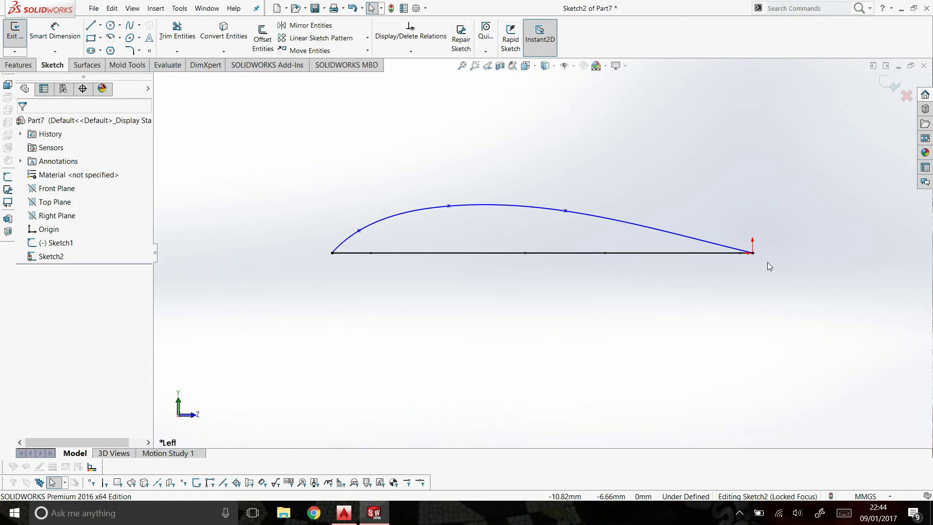
Tilt the view to show the airfoil with the planform, then select the upper spline.
{"action": "scroll", "coordinate": [405, 246], "scroll_direction": "down", "scroll_amount": 4}
{"action": "right_click", "coordinate": [461, 191]}
{"action": "mouse_move", "coordinate": [510, 228]}
{"action": "left_click", "coordinate": [607, 265]}
{"action": "left_click_drag", "start_coordinate": [595, 256], "coordinate": [591, 252]}
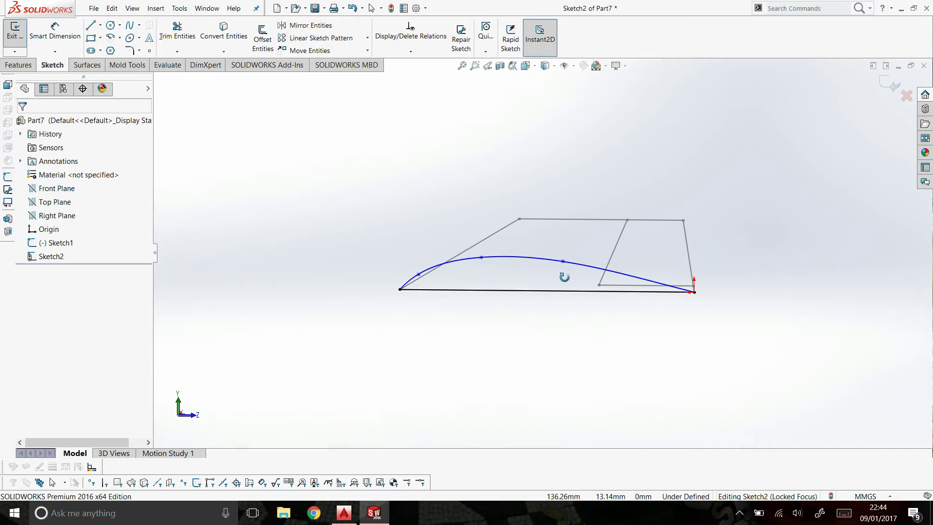
{"action": "left_click_drag", "start_coordinate": [564, 277], "coordinate": [524, 272]}
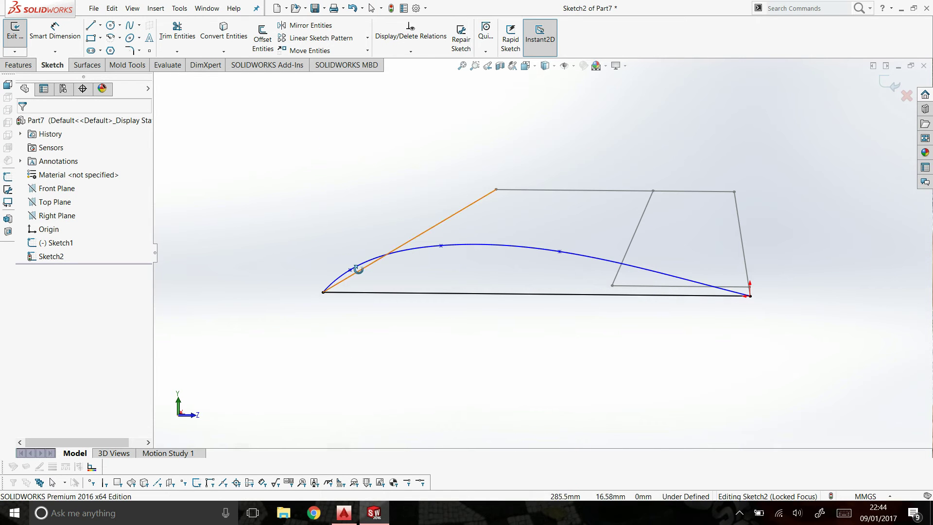
{"action": "right_click", "coordinate": [765, 280]}
{"action": "left_click", "coordinate": [788, 286]}
{"action": "left_click", "coordinate": [686, 284]}
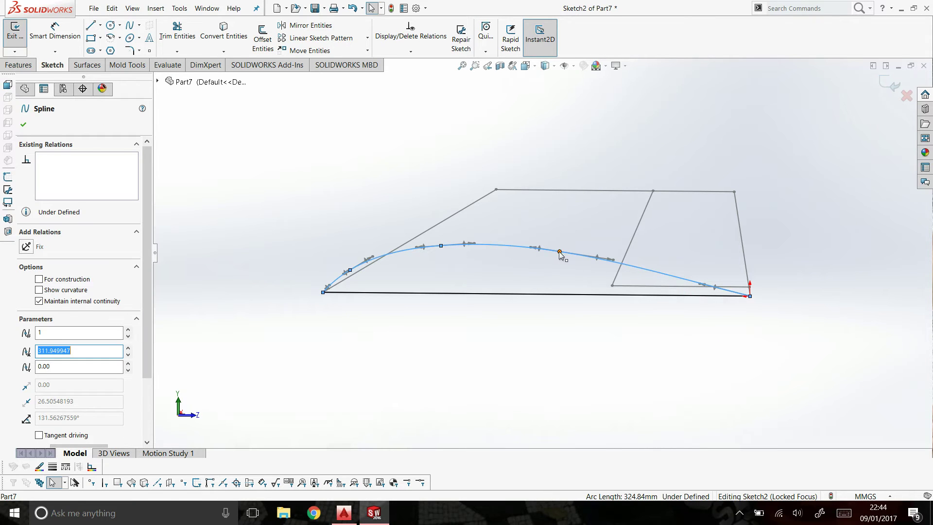
Mirror the upper spline about the chord line to create the lower airfoil surface.
{"action": "left_click", "coordinate": [457, 333]}
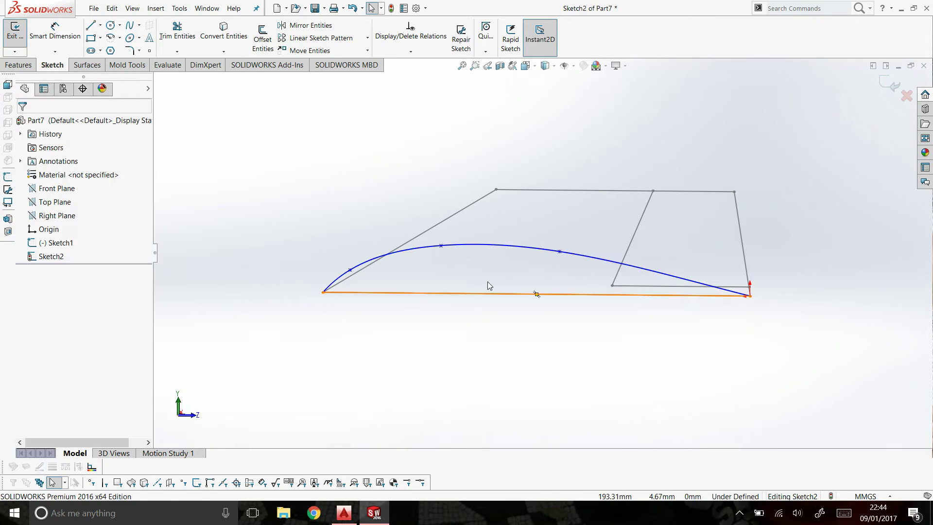
{"action": "left_click", "coordinate": [500, 248]}
{"action": "left_click", "coordinate": [307, 26]}
{"action": "left_click", "coordinate": [121, 259]}
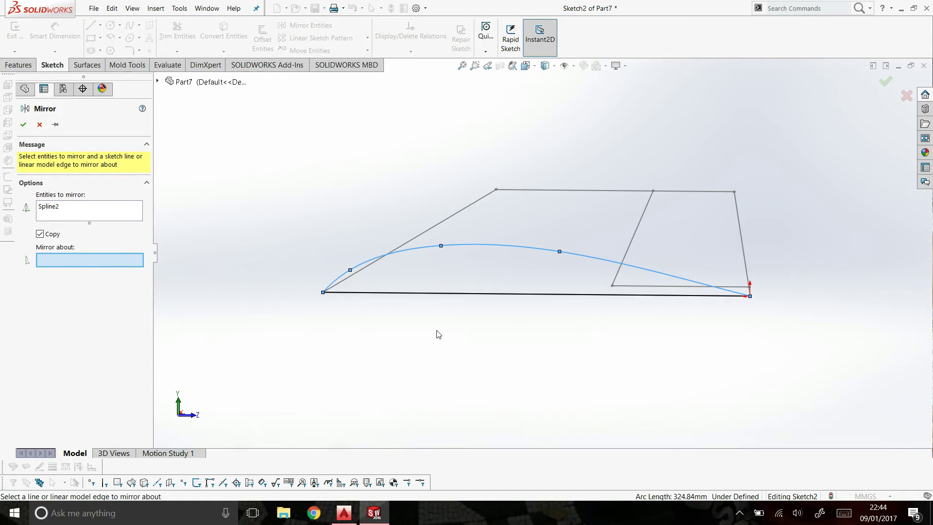
{"action": "left_click", "coordinate": [474, 294]}
{"action": "key", "text": "Return"}
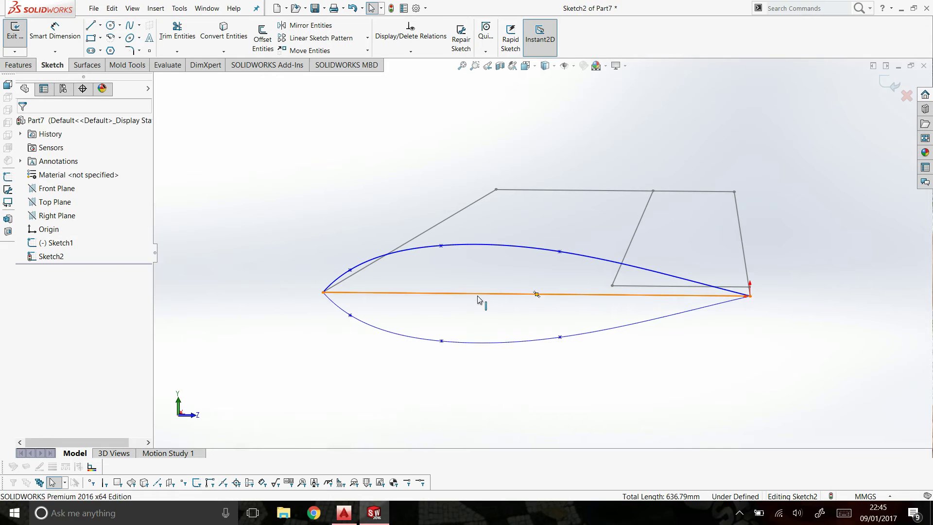
{"action": "left_click", "coordinate": [478, 299]}
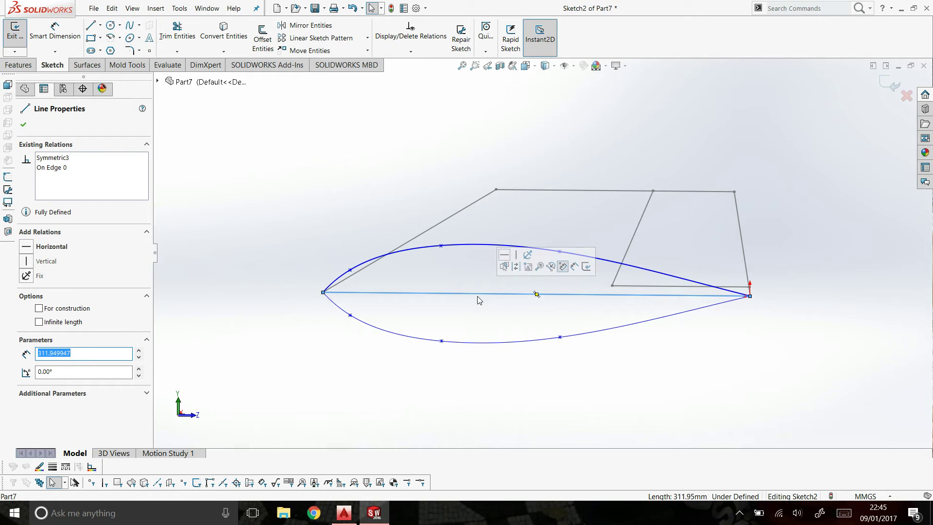
{"action": "key", "text": "Escape"}
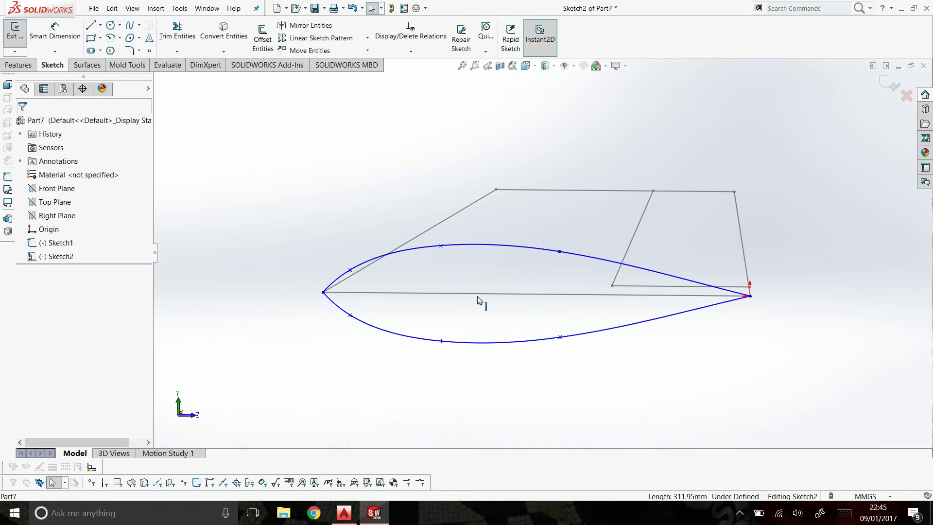
Exit Sketch2 and rotate the view to see the whole wing in 3D.
{"action": "left_click", "coordinate": [885, 86]}
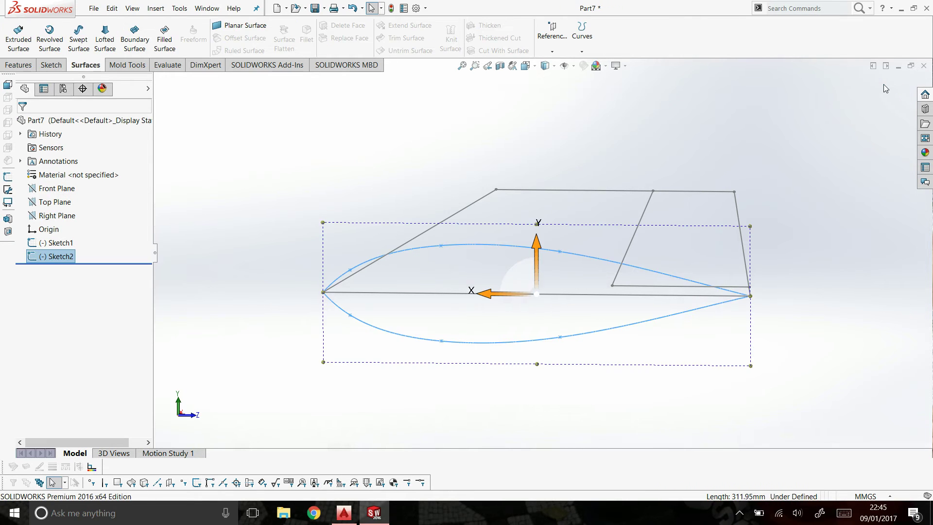
{"action": "right_click", "coordinate": [756, 145]}
{"action": "left_click", "coordinate": [775, 186]}
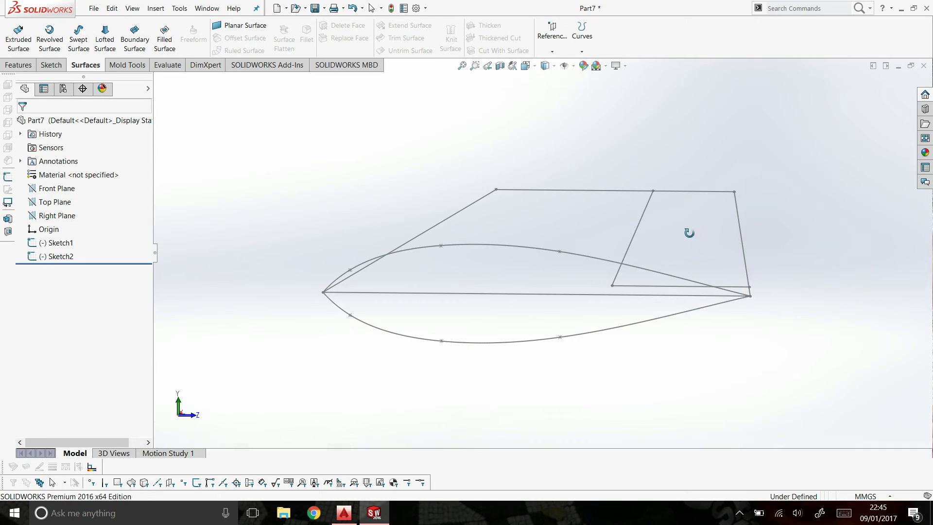
{"action": "scroll", "coordinate": [684, 265], "scroll_direction": "down", "scroll_amount": 3}
{"action": "mouse_move", "coordinate": [684, 264]}
{"action": "left_mouse_down"}
{"action": "mouse_move", "coordinate": [639, 285]}
{"action": "mouse_move", "coordinate": [638, 301]}
{"action": "left_mouse_up"}
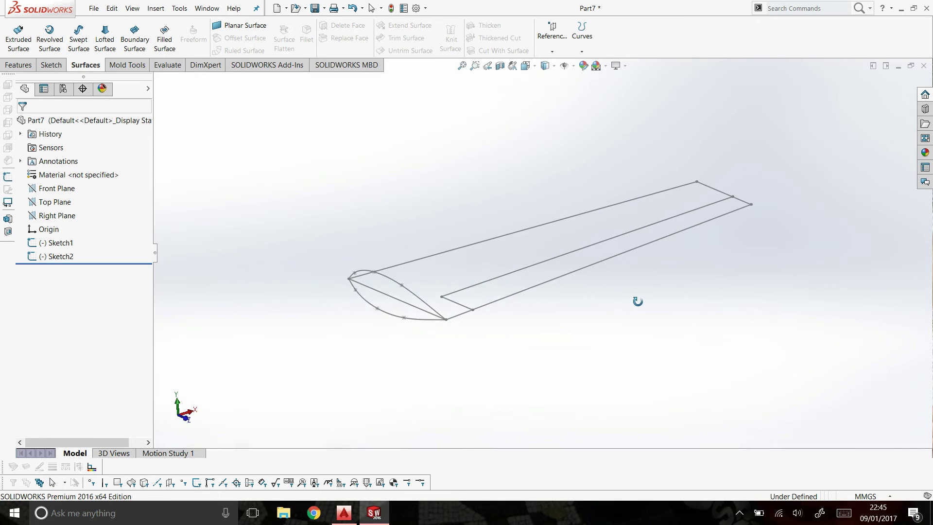
{"action": "right_click", "coordinate": [656, 166]}
{"action": "left_click", "coordinate": [680, 176]}
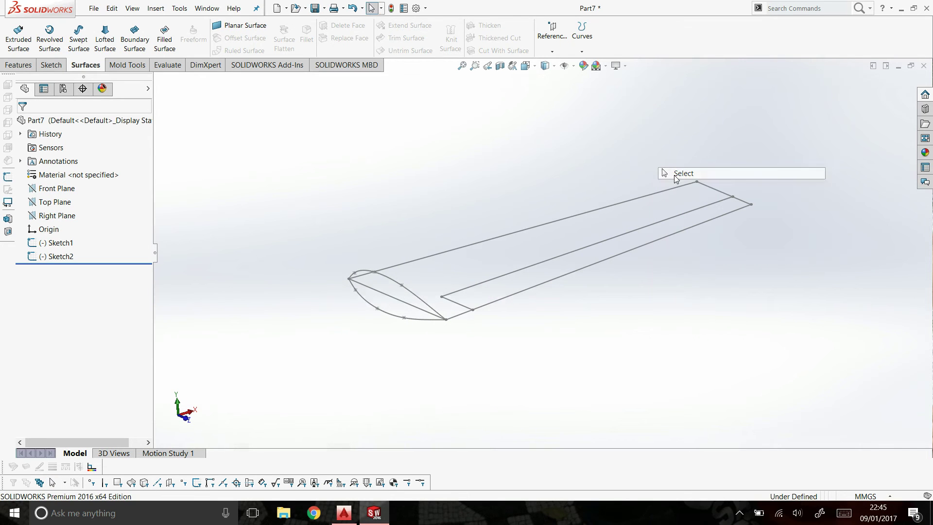
Select the wing tip edge and the Right Plane, then bring up the Reference Geometry choices.
{"action": "left_click", "coordinate": [721, 197]}
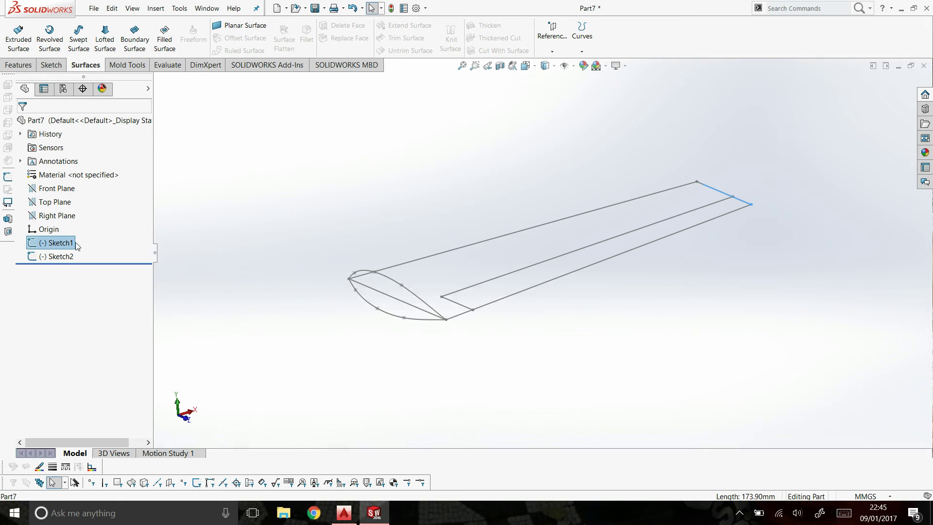
{"action": "left_click", "coordinate": [67, 219]}
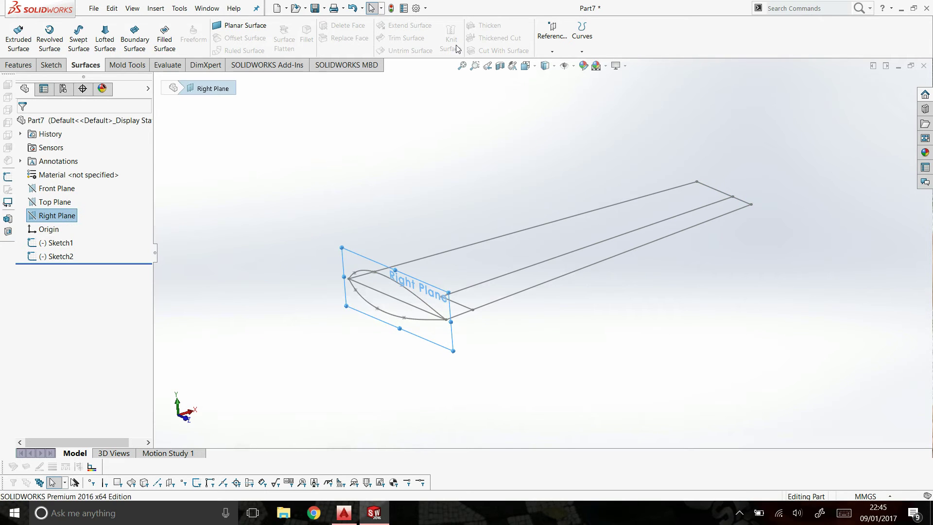
{"action": "left_click", "coordinate": [552, 52]}
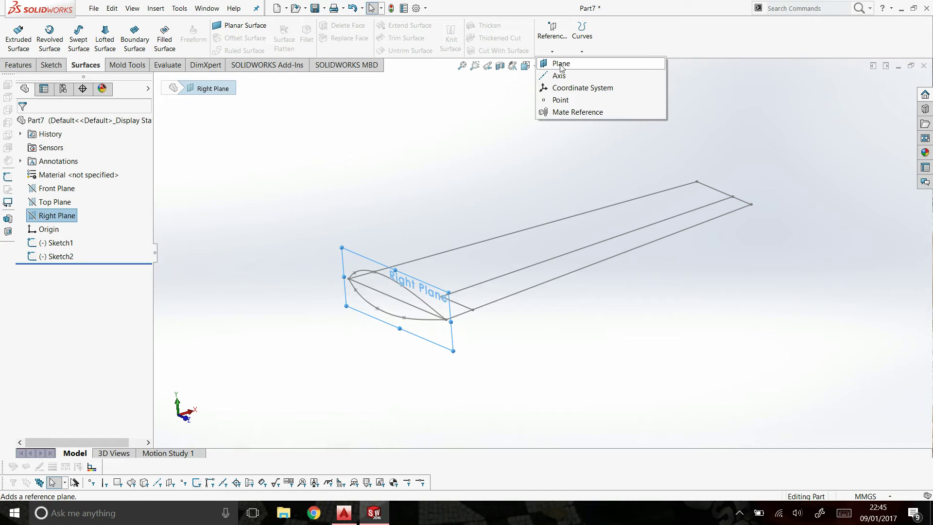
Create Plane1 parallel to the Right Plane through the wing tip endpoint, then select it for sketching.
{"action": "left_click", "coordinate": [561, 64]}
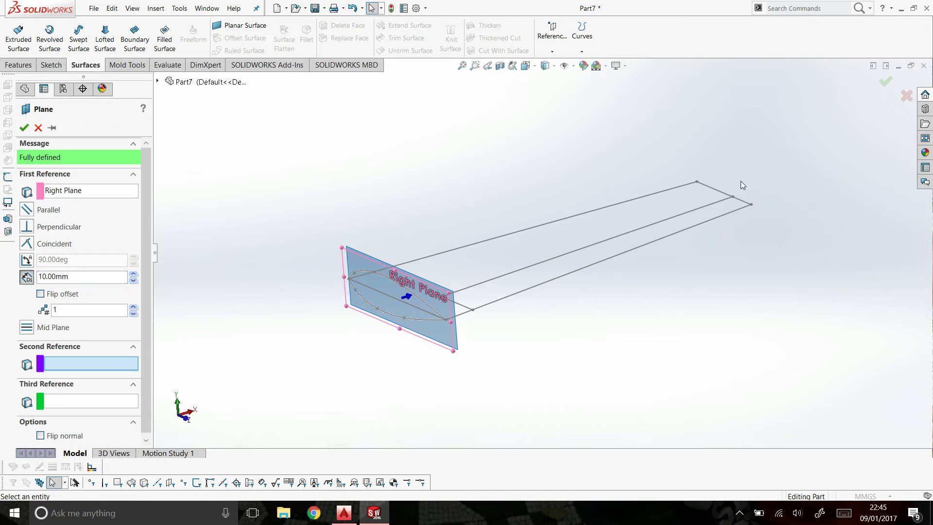
{"action": "left_click", "coordinate": [751, 206]}
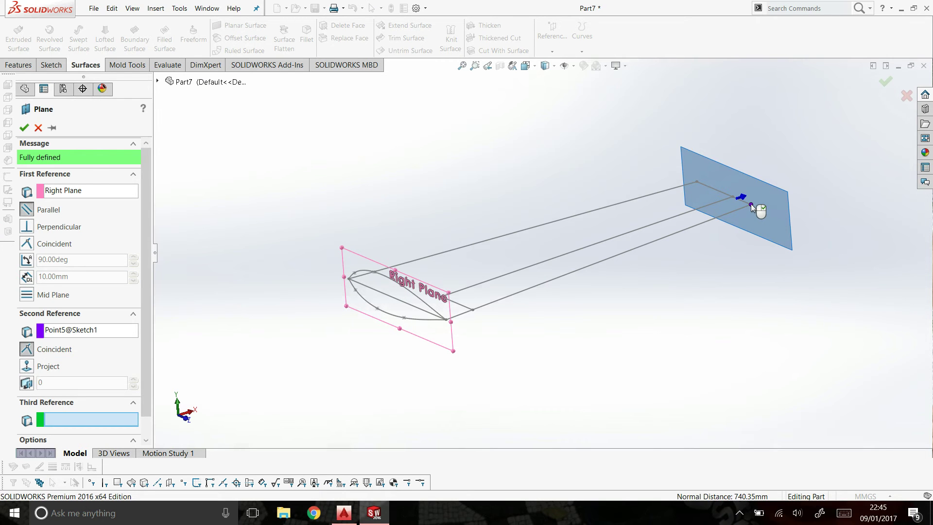
{"action": "right_click", "coordinate": [752, 207]}
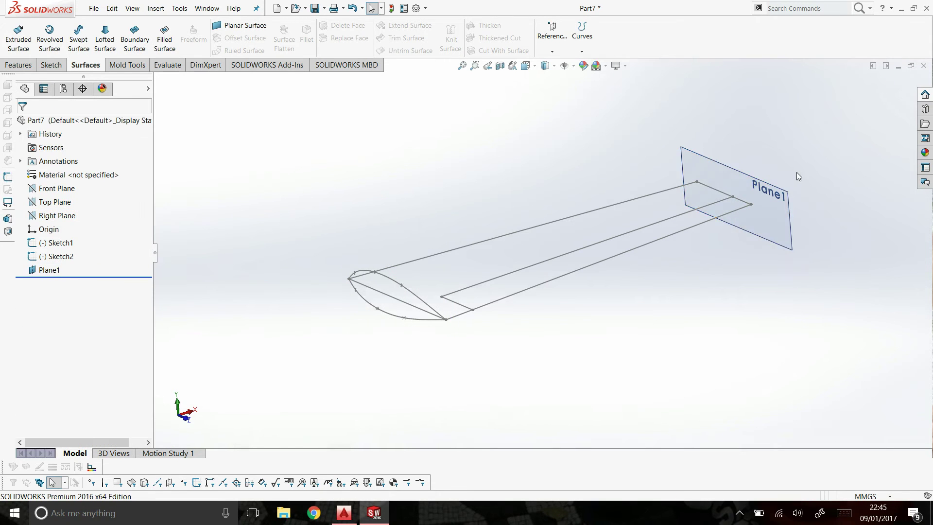
{"action": "left_click", "coordinate": [766, 190]}
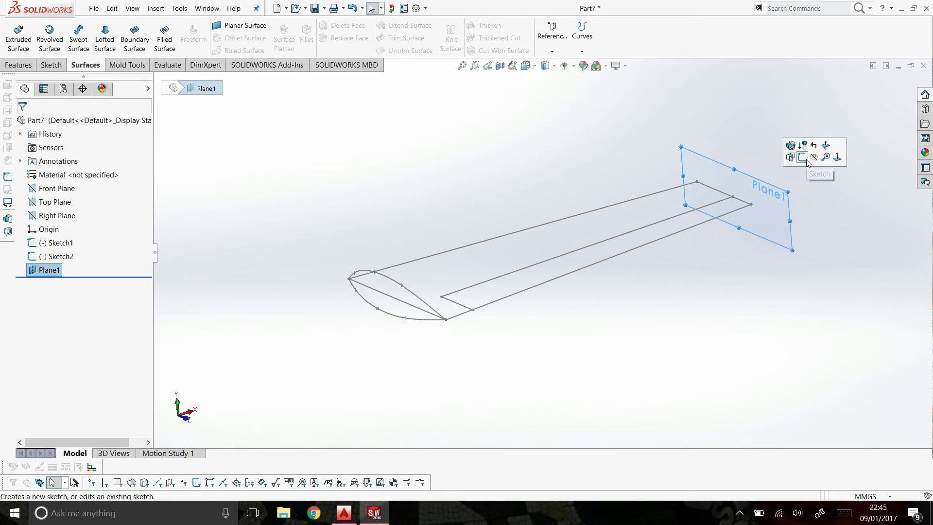
{"action": "right_click", "coordinate": [774, 191]}
Start Sketch3 on Plane1, convert the tip edge into a chord line, and view it Normal To.
{"action": "left_click", "coordinate": [785, 176]}
{"action": "scroll", "coordinate": [785, 176], "scroll_direction": "down", "scroll_amount": 4}
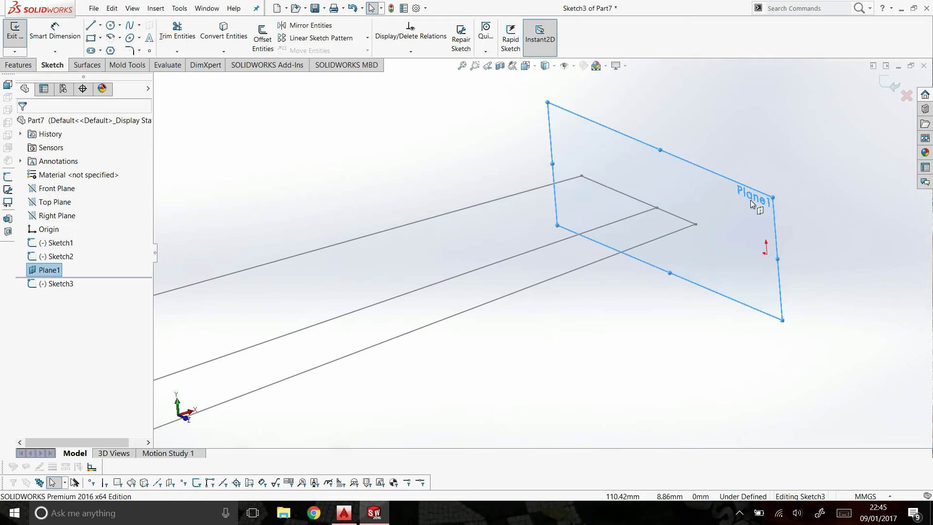
{"action": "left_click", "coordinate": [621, 193]}
{"action": "left_click", "coordinate": [224, 34]}
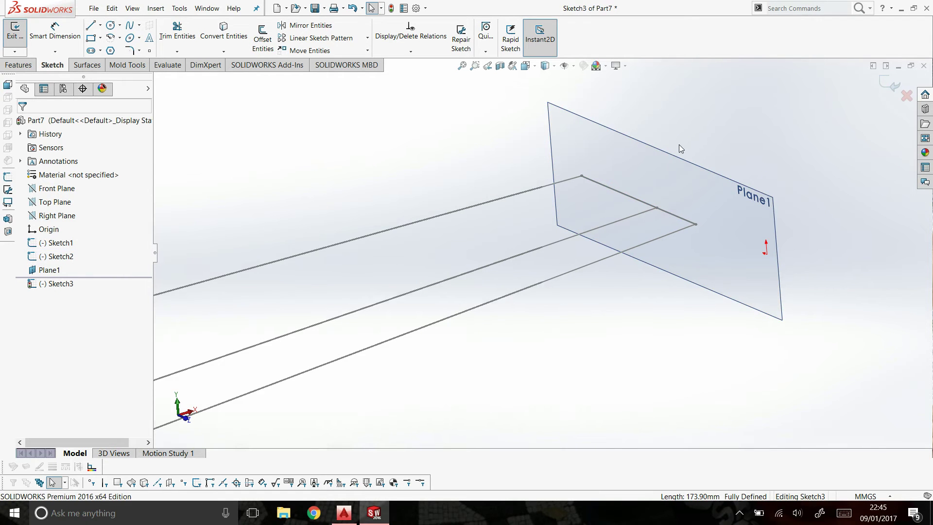
{"action": "right_click", "coordinate": [712, 133]}
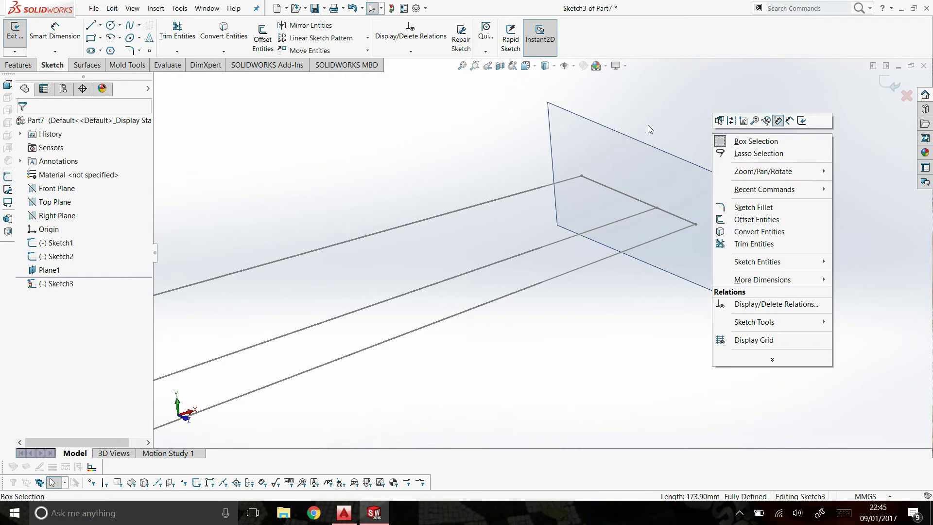
{"action": "left_click", "coordinate": [526, 66]}
{"action": "left_click", "coordinate": [660, 198]}
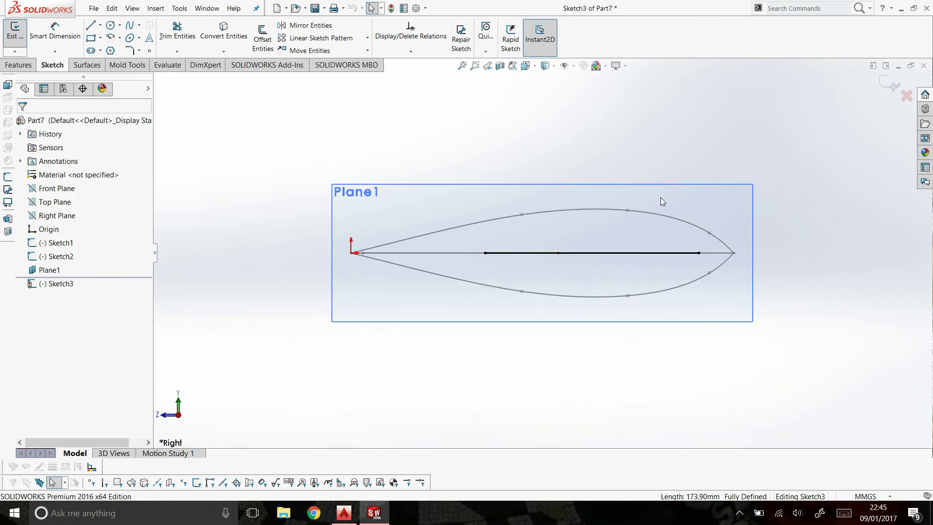
{"action": "key", "text": "f"}
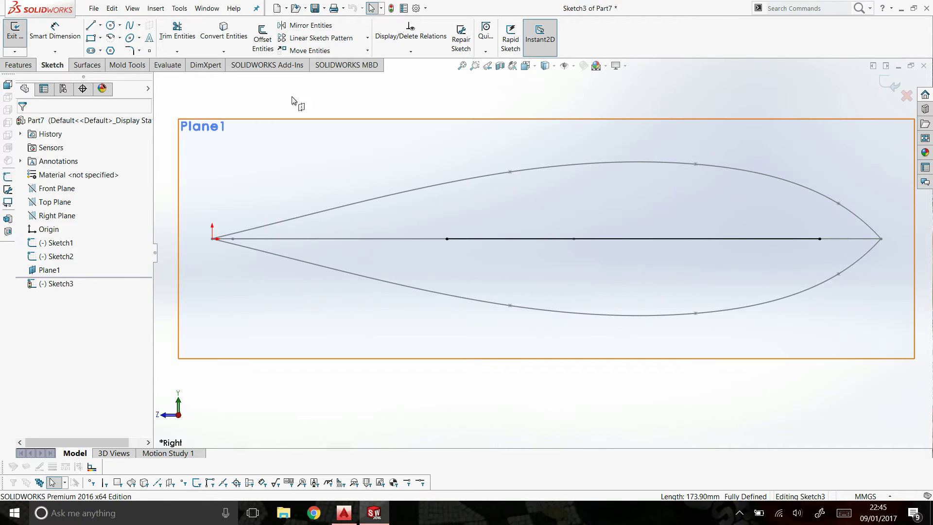
Draw the upper tip airfoil spline from one end of the chord line to the other.
{"action": "left_click", "coordinate": [130, 25]}
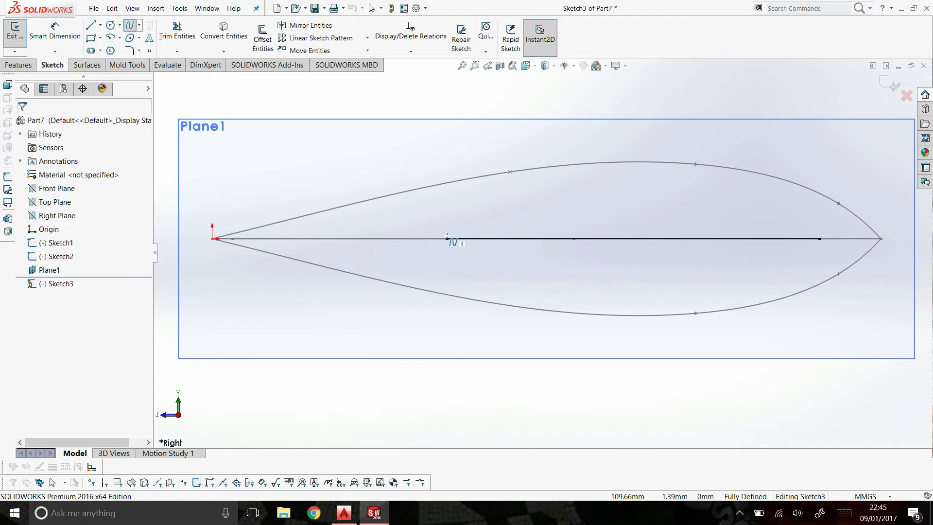
{"action": "left_click", "coordinate": [447, 239]}
{"action": "left_click", "coordinate": [547, 214]}
{"action": "left_click", "coordinate": [653, 203]}
{"action": "left_click", "coordinate": [758, 211]}
{"action": "double_click", "coordinate": [819, 239]}
{"action": "right_click", "coordinate": [820, 240]}
{"action": "left_click", "coordinate": [829, 247]}
{"action": "left_click", "coordinate": [725, 203]}
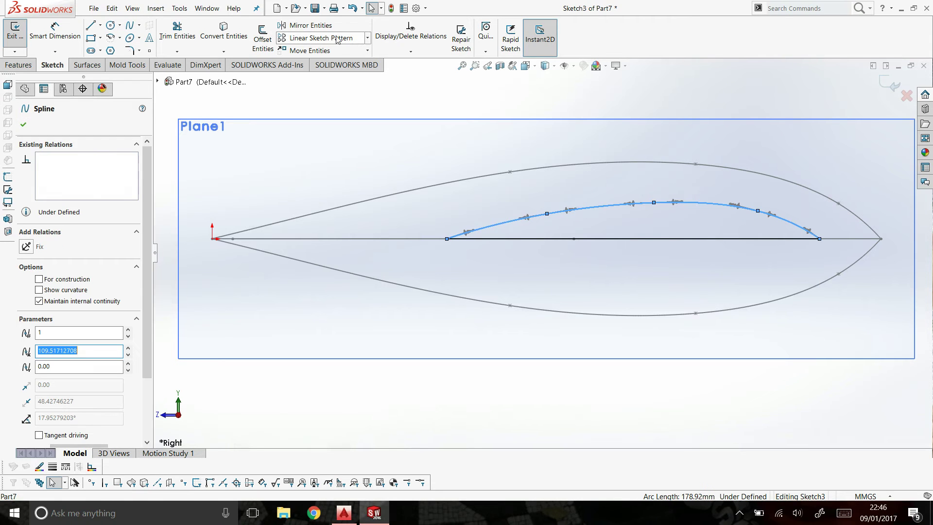
Mirror the tip spline about the chord line and exit the tip airfoil sketch.
{"action": "left_click", "coordinate": [310, 25]}
{"action": "left_click", "coordinate": [110, 263]}
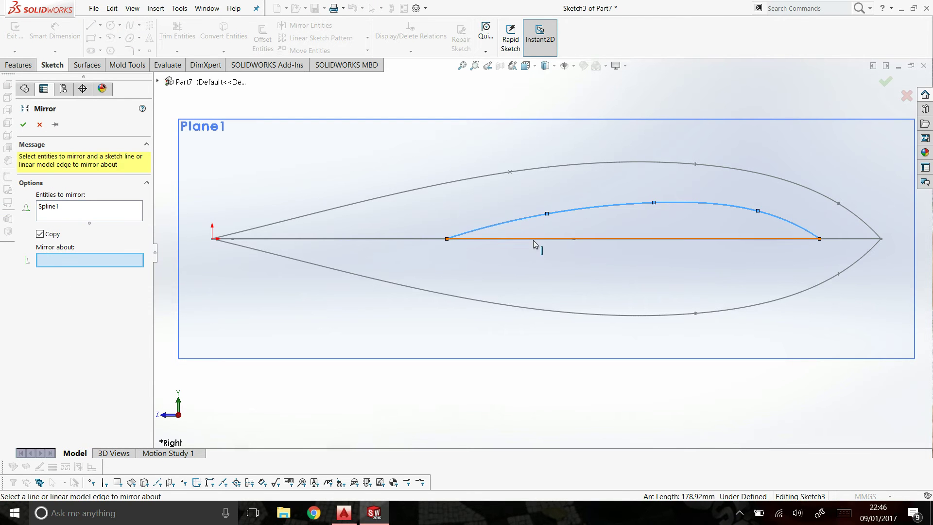
{"action": "left_click", "coordinate": [532, 239]}
{"action": "key", "text": "Return"}
{"action": "left_click", "coordinate": [555, 240]}
{"action": "key", "text": "Escape"}
{"action": "left_click", "coordinate": [887, 89]}
{"action": "right_click", "coordinate": [714, 86]}
{"action": "left_click", "coordinate": [746, 130]}
{"action": "mouse_move", "coordinate": [746, 136]}
{"action": "left_mouse_down"}
{"action": "mouse_move", "coordinate": [702, 179]}
{"action": "mouse_move", "coordinate": [603, 223]}
{"action": "mouse_move", "coordinate": [797, 319]}
{"action": "mouse_move", "coordinate": [619, 221]}
{"action": "left_mouse_up"}
{"action": "scroll", "coordinate": [629, 221], "scroll_direction": "down", "scroll_amount": 3}
{"action": "right_click", "coordinate": [630, 222]}
{"action": "left_click", "coordinate": [640, 226]}
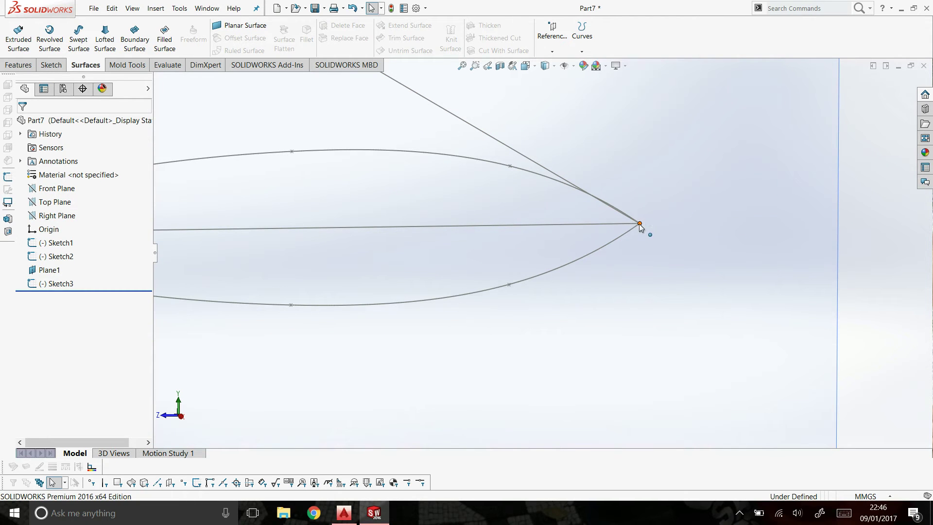
{"action": "left_click", "coordinate": [549, 179]}
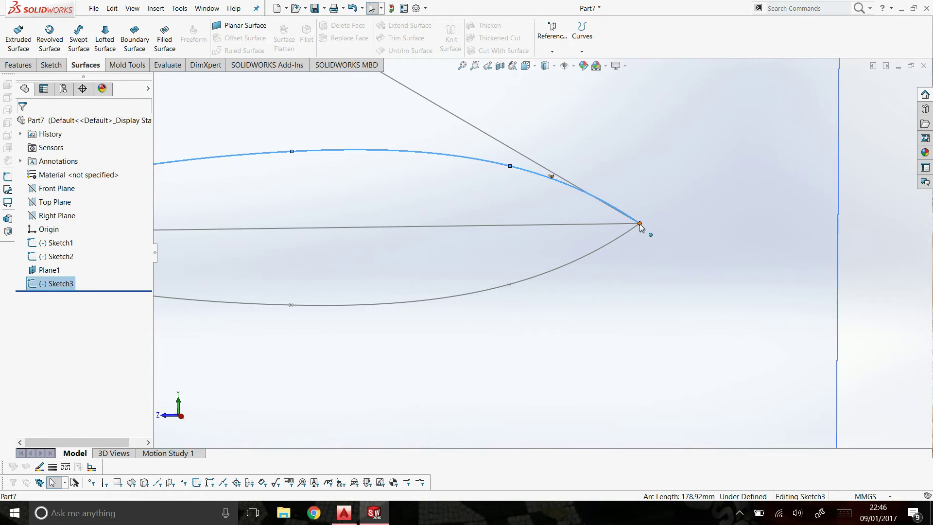
{"action": "scroll", "coordinate": [660, 226], "scroll_direction": "up", "scroll_amount": 3}
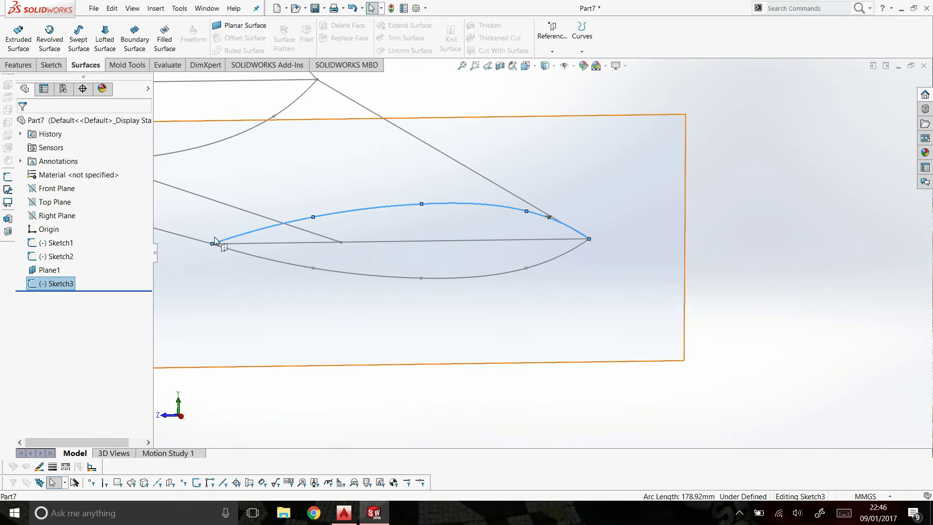
{"action": "left_click", "coordinate": [462, 337]}
{"action": "left_click", "coordinate": [839, 235]}
{"action": "scroll", "coordinate": [542, 255], "scroll_direction": "up", "scroll_amount": 5}
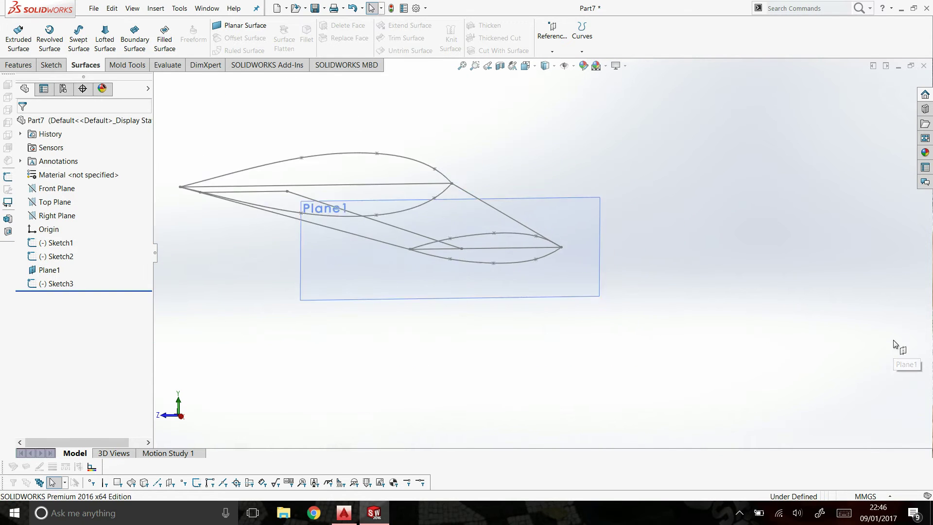
{"action": "scroll", "coordinate": [544, 253], "scroll_direction": "down", "scroll_amount": 3}
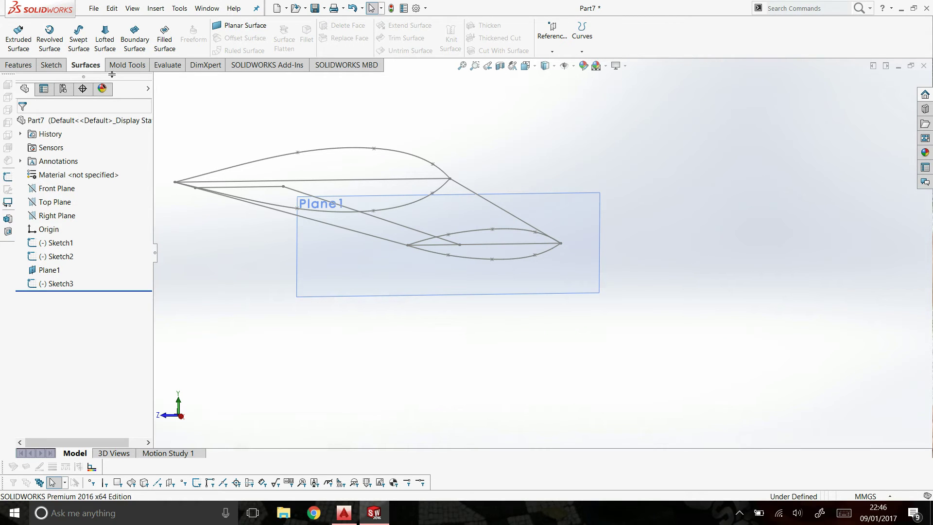
Start a Lofted Boss/Base using Sketch2 and Sketch3 as profiles.
{"action": "left_click", "coordinate": [19, 64]}
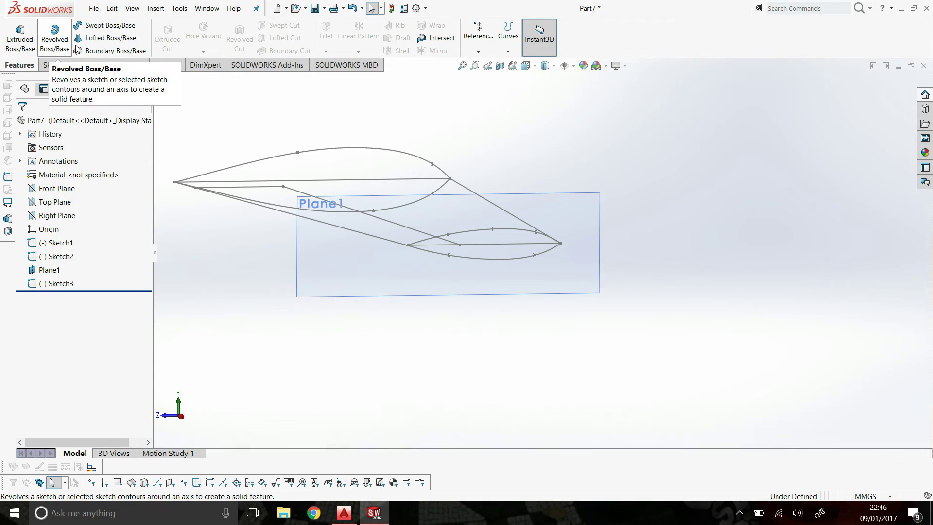
{"action": "left_click", "coordinate": [103, 39]}
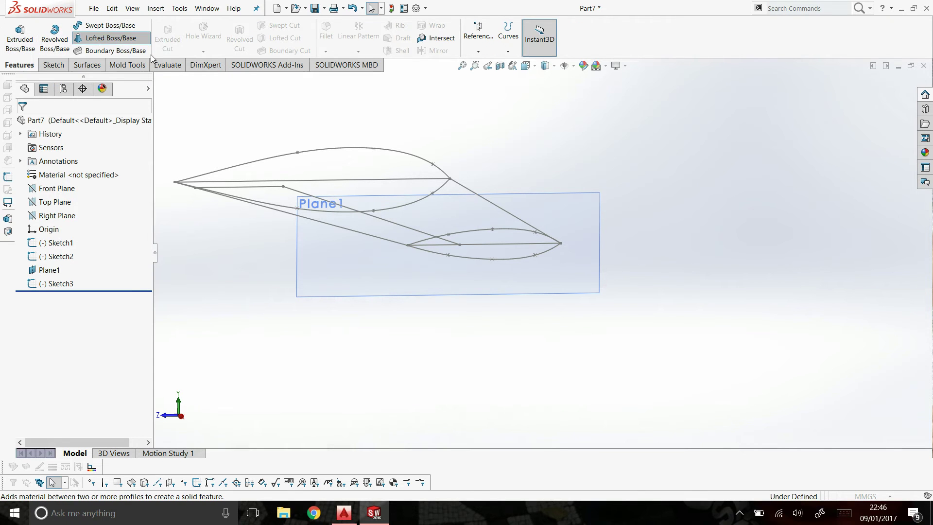
{"action": "left_click", "coordinate": [330, 151]}
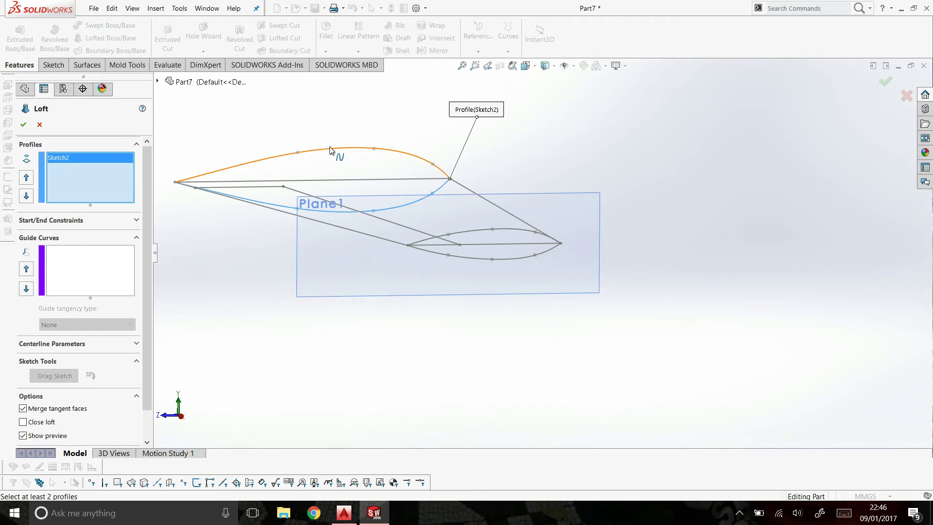
{"action": "left_click", "coordinate": [470, 237]}
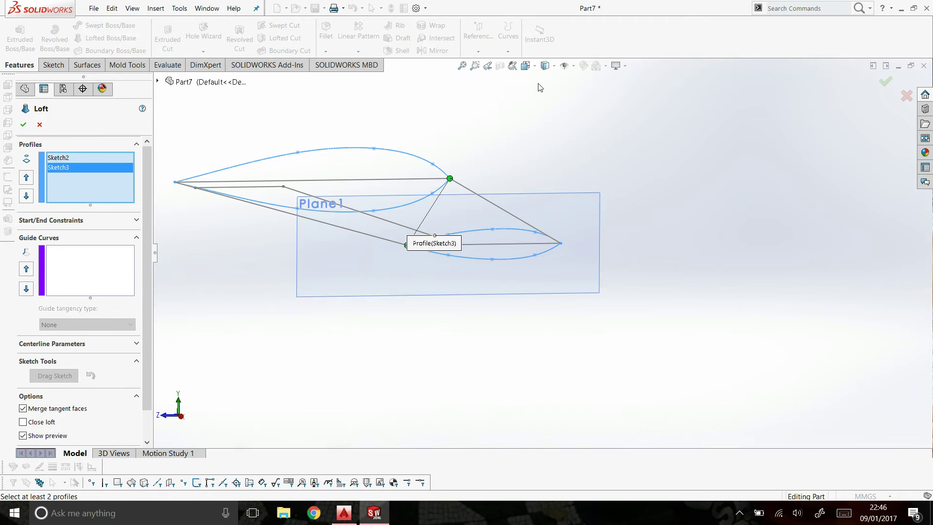
In Top view, drag the loft connector to the matching tip corner, then orbit to inspect the preview.
{"action": "left_click", "coordinate": [527, 67]}
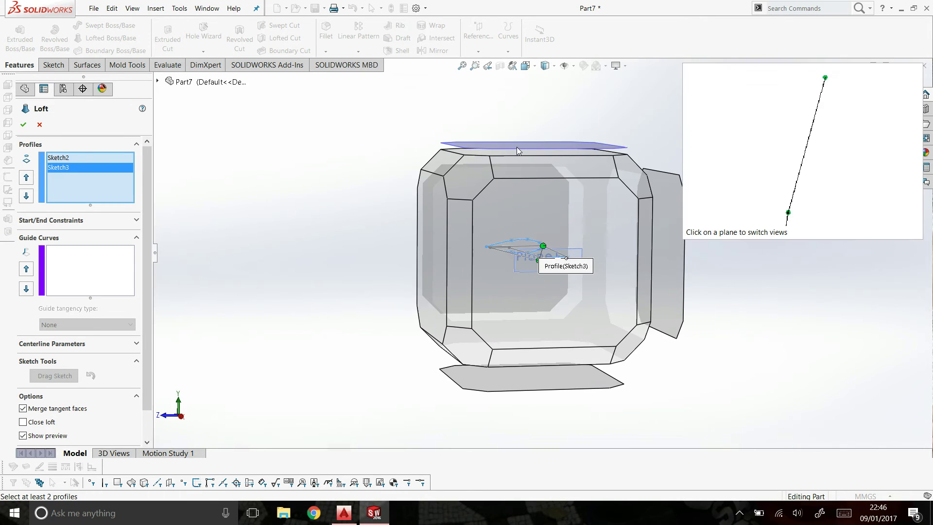
{"action": "left_click", "coordinate": [517, 147]}
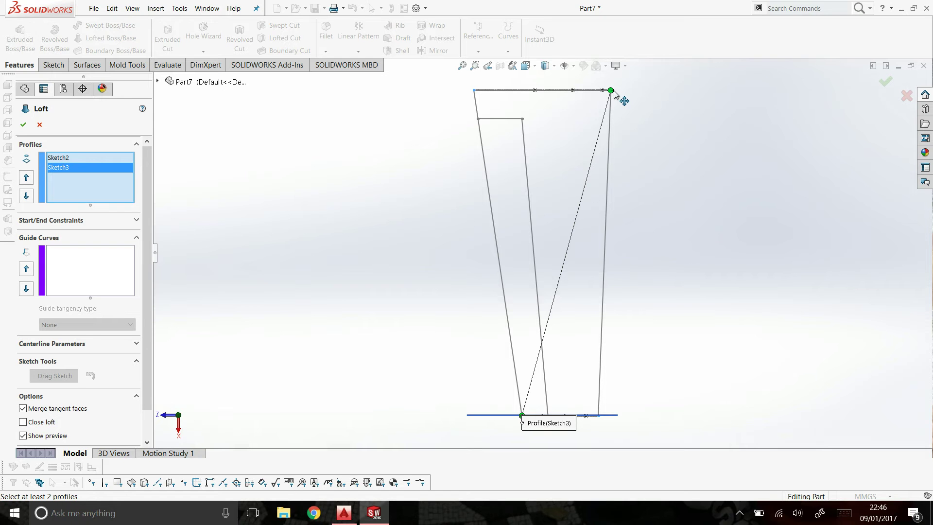
{"action": "left_click_drag", "start_coordinate": [611, 91], "coordinate": [543, 96]}
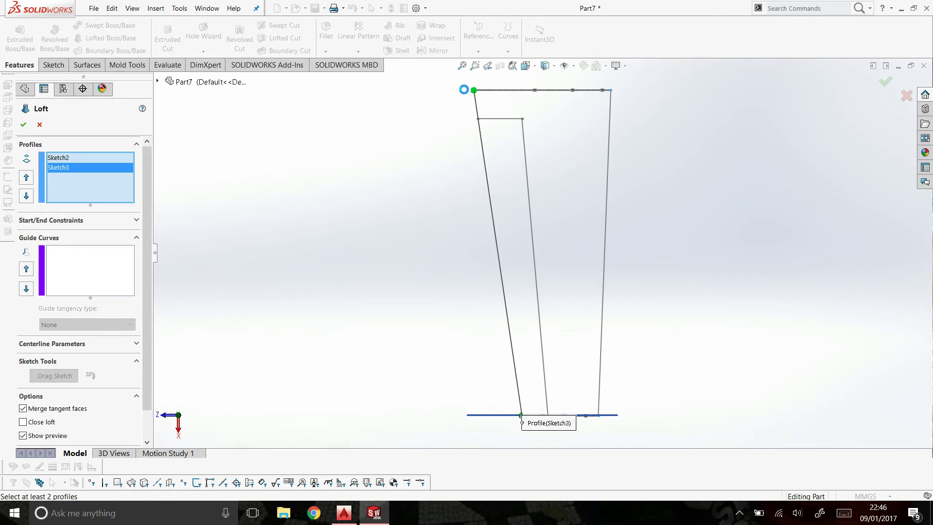
{"action": "right_click", "coordinate": [679, 221]}
{"action": "mouse_move", "coordinate": [712, 302]}
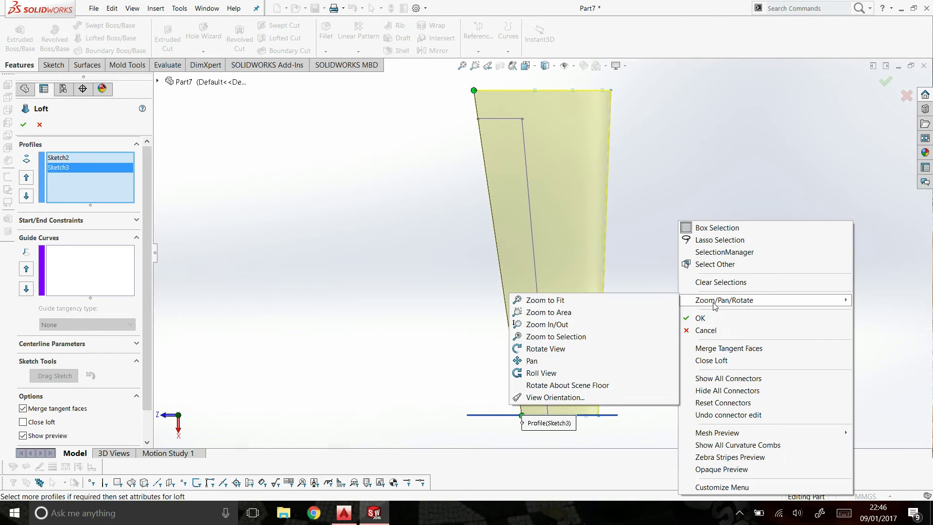
{"action": "left_click", "coordinate": [544, 348]}
{"action": "left_click_drag", "start_coordinate": [541, 360], "coordinate": [545, 185]}
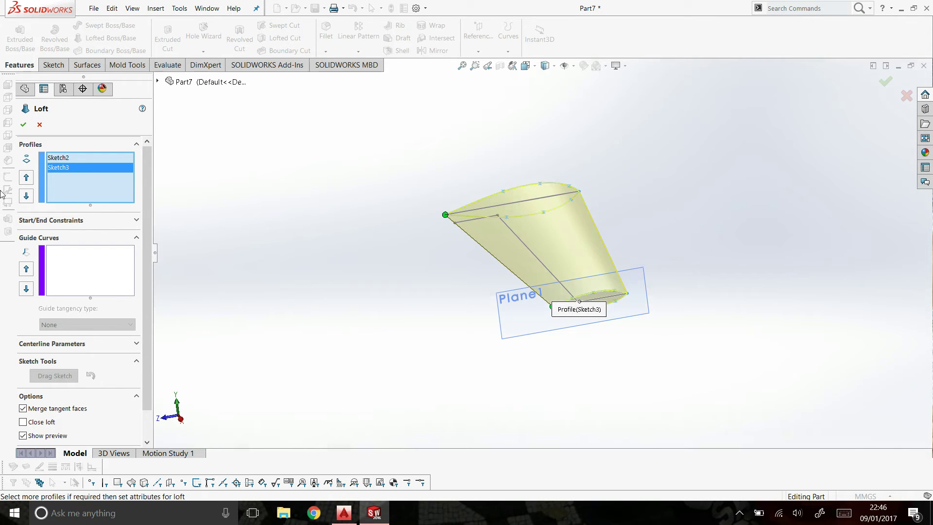
Accept the loft to create the solid Loft1 wing between root and tip airfoils.
{"action": "left_click", "coordinate": [22, 126]}
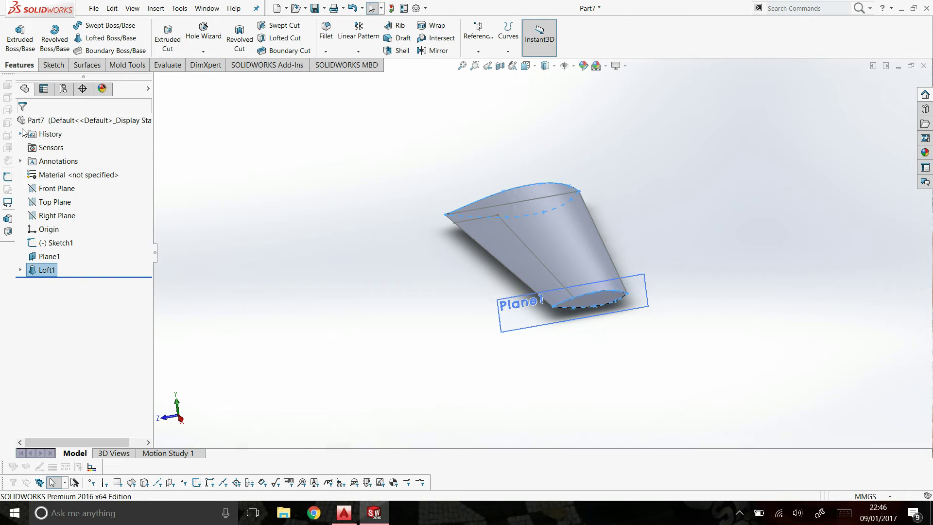
{"action": "left_click", "coordinate": [517, 173]}
{"action": "scroll", "coordinate": [588, 218], "scroll_direction": "down", "scroll_amount": 3}
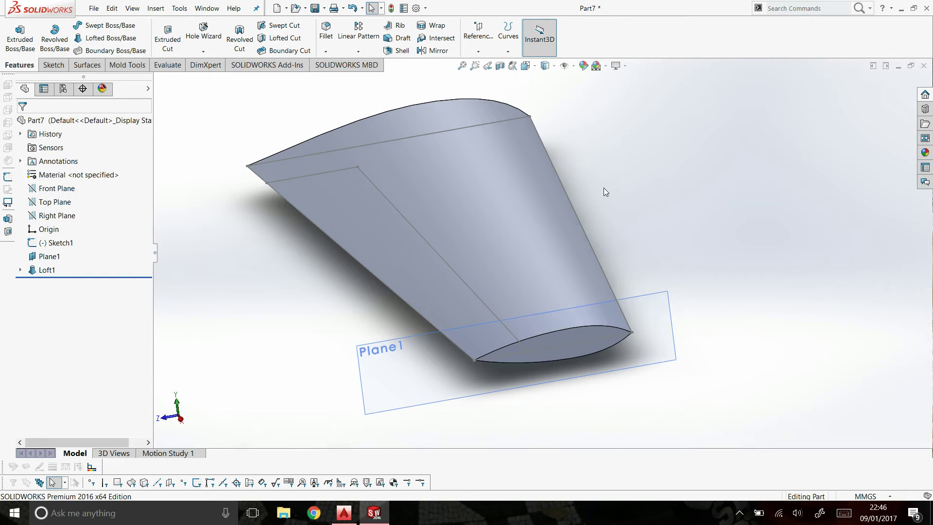
Orbit the solid wing to a side view, then inspect it from Top view.
{"action": "right_click", "coordinate": [609, 191]}
{"action": "left_click", "coordinate": [645, 232]}
{"action": "left_click_drag", "start_coordinate": [646, 231], "coordinate": [761, 233]}
{"action": "left_click", "coordinate": [526, 66]}
{"action": "left_click", "coordinate": [532, 156]}
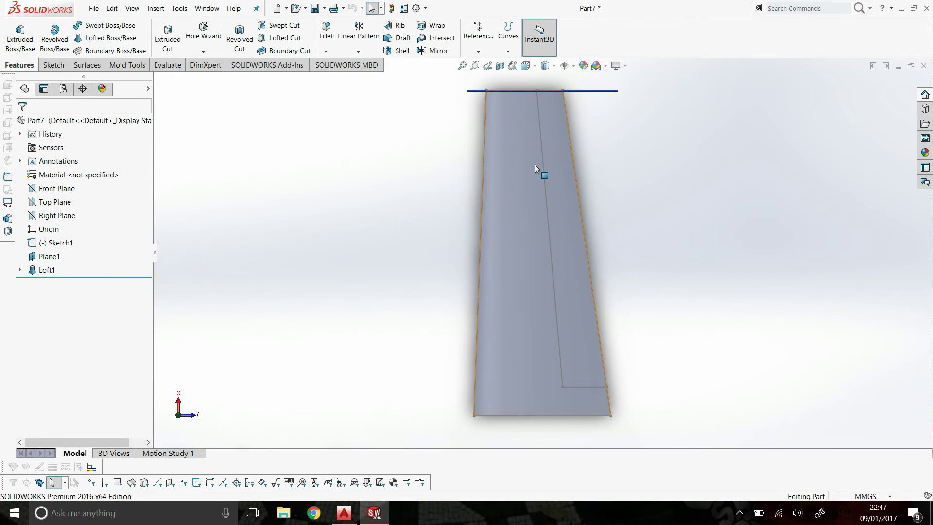
{"action": "key", "text": "ctrl+b"}
Start a sketch on the Top Plane and convert Sketch1's middle line and short bottom segment.
{"action": "left_click", "coordinate": [54, 204]}
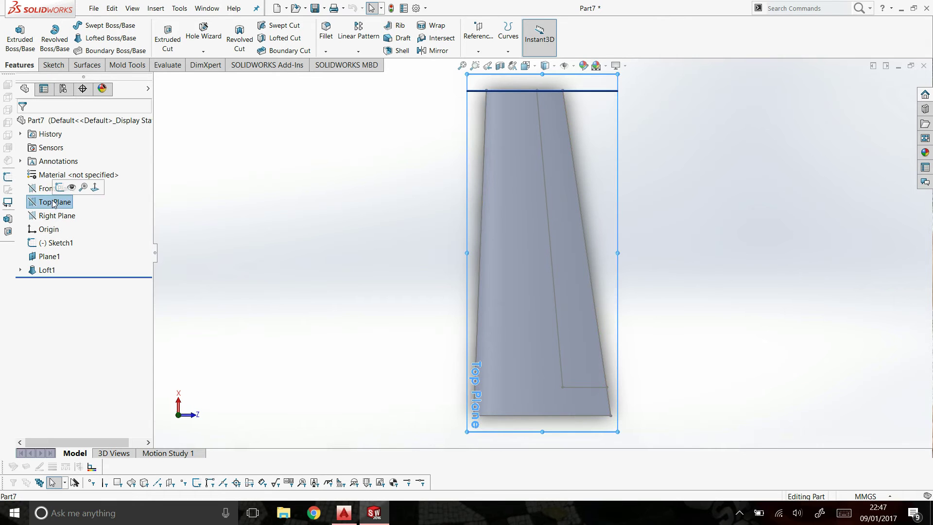
{"action": "left_click", "coordinate": [59, 187]}
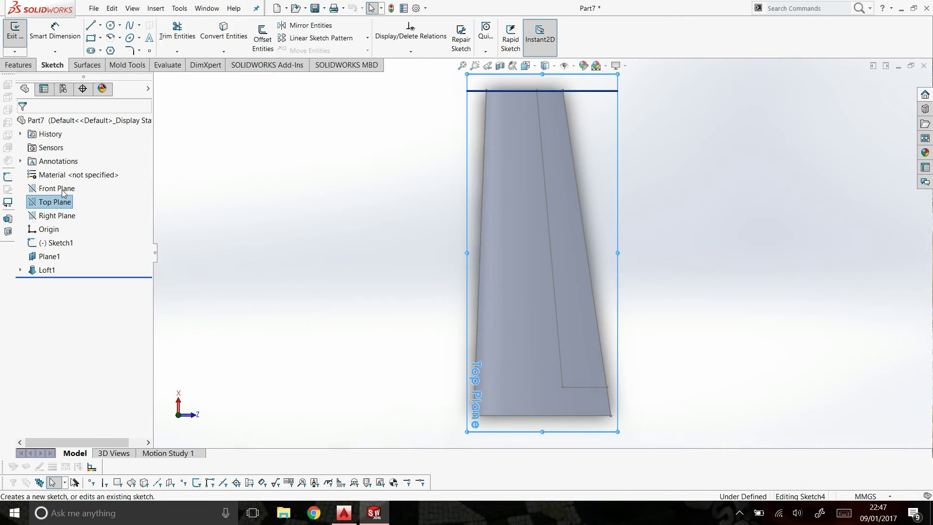
{"action": "left_click", "coordinate": [542, 142]}
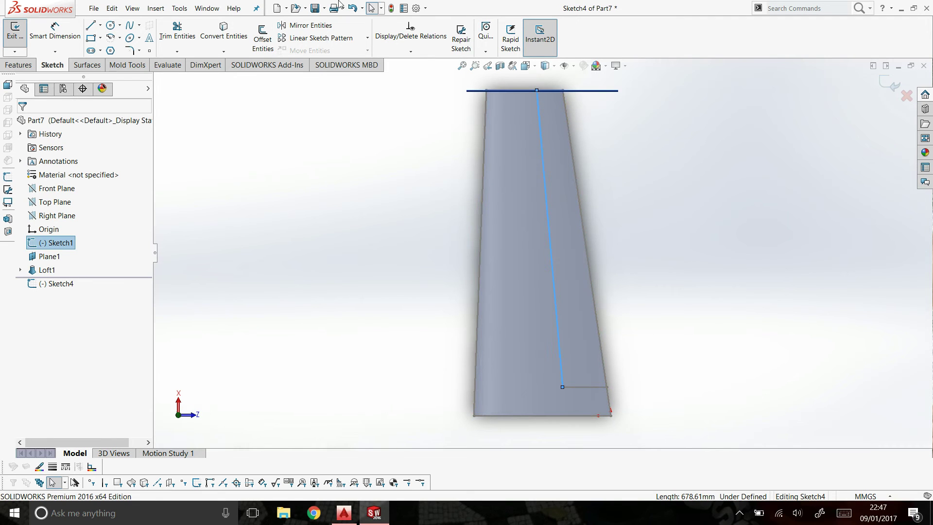
{"action": "left_click", "coordinate": [220, 35]}
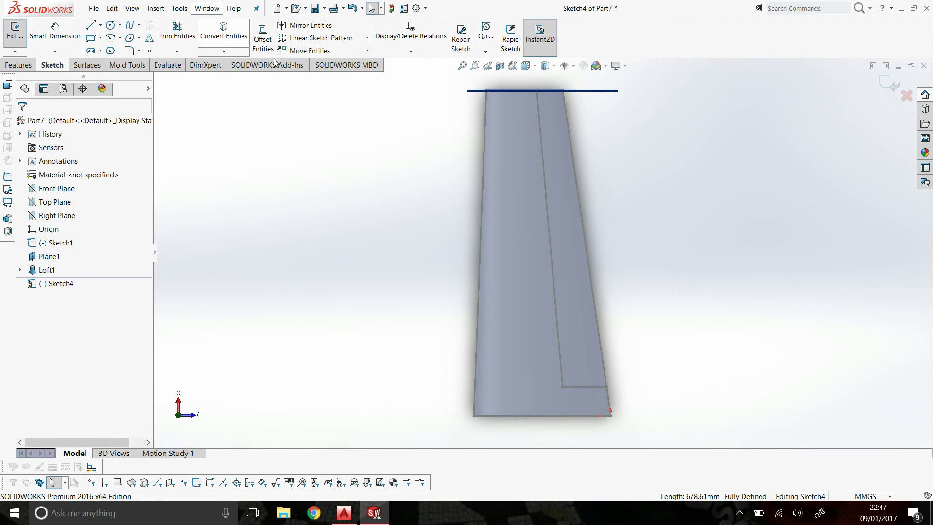
{"action": "left_click", "coordinate": [594, 387]}
{"action": "left_click", "coordinate": [228, 29]}
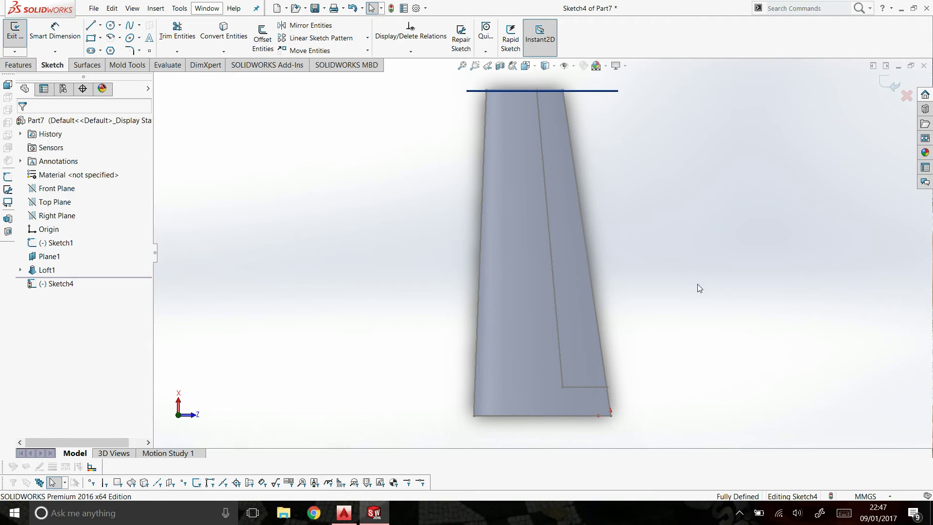
Offset the converted middle line and bottom line by 10 mm each.
{"action": "scroll", "coordinate": [648, 344], "scroll_direction": "down", "scroll_amount": 3}
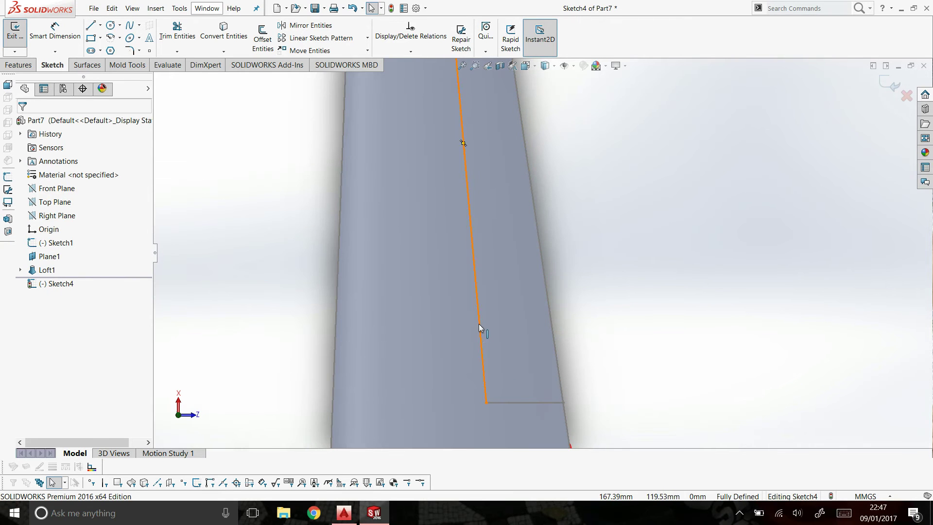
{"action": "left_click", "coordinate": [479, 323]}
{"action": "left_click", "coordinate": [263, 39]}
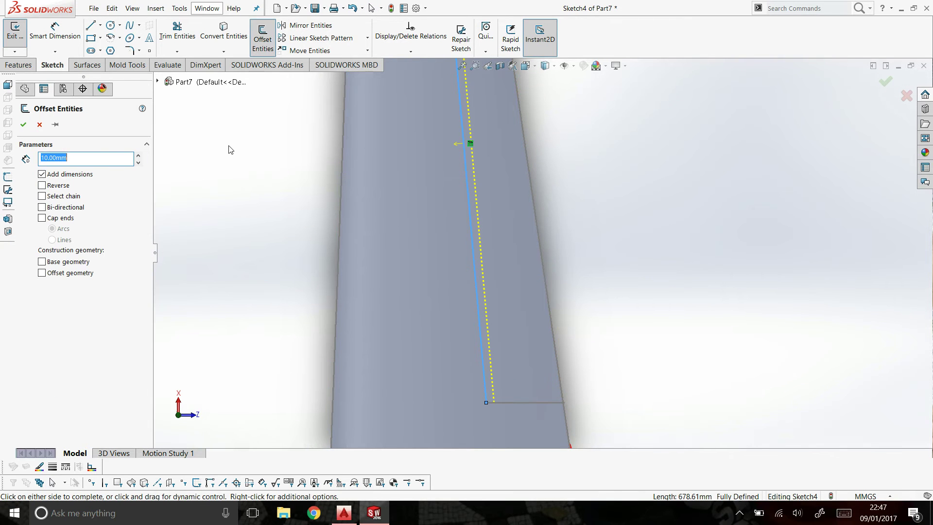
{"action": "type", "text": "10"}
{"action": "left_click", "coordinate": [23, 124]}
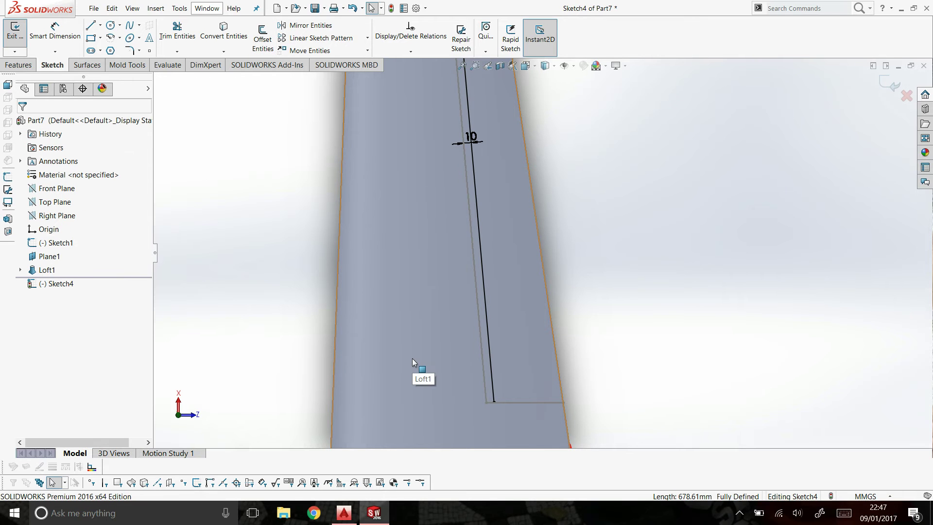
{"action": "scroll", "coordinate": [515, 391], "scroll_direction": "down", "scroll_amount": 3}
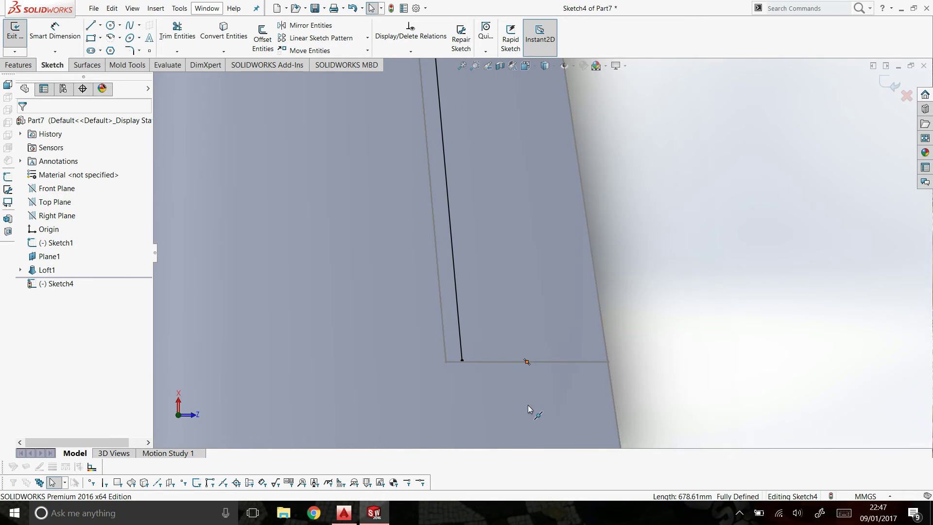
{"action": "left_click", "coordinate": [516, 364]}
{"action": "left_click", "coordinate": [262, 38]}
{"action": "left_click", "coordinate": [543, 299]}
Trim the overlapping line stubs into a corner and close the strip's end with a line.
{"action": "scroll", "coordinate": [503, 384], "scroll_direction": "down", "scroll_amount": 3}
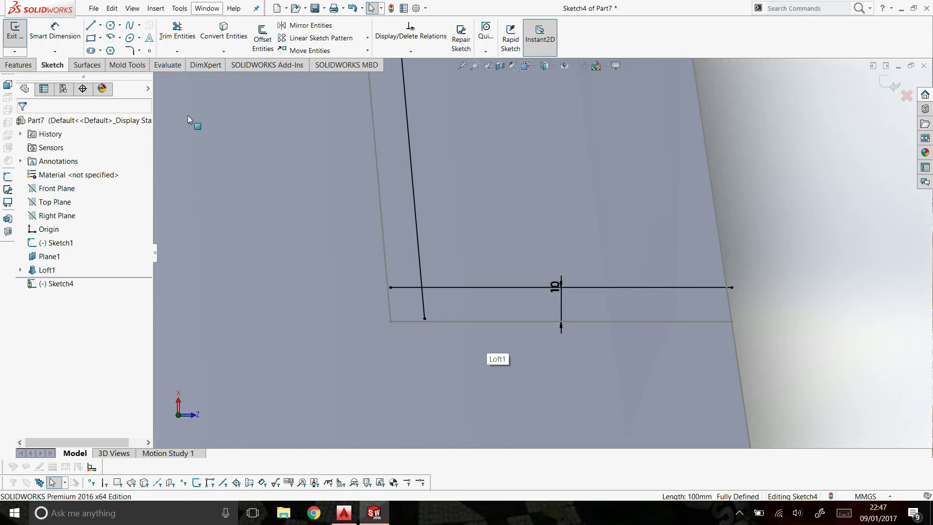
{"action": "left_click", "coordinate": [183, 34]}
{"action": "left_click", "coordinate": [407, 287]}
{"action": "left_click", "coordinate": [424, 307]}
{"action": "left_click", "coordinate": [97, 28]}
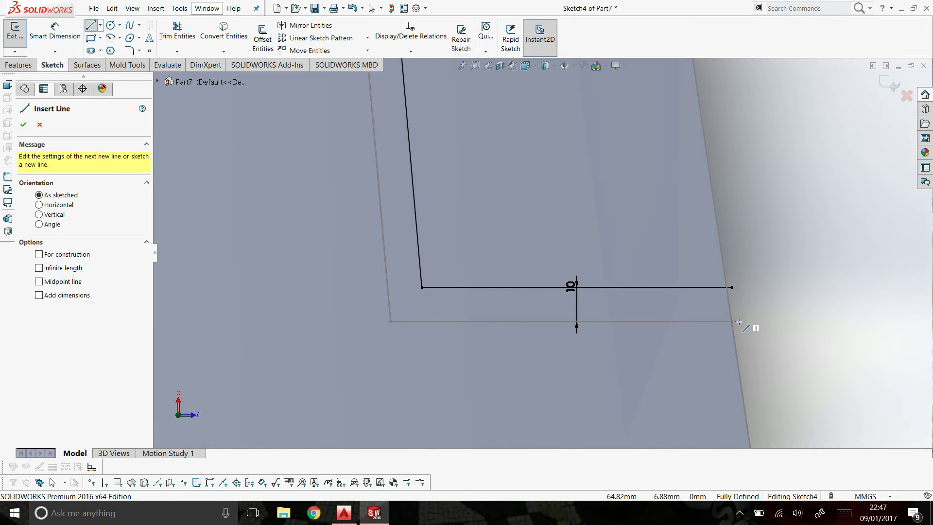
{"action": "left_click", "coordinate": [733, 322]}
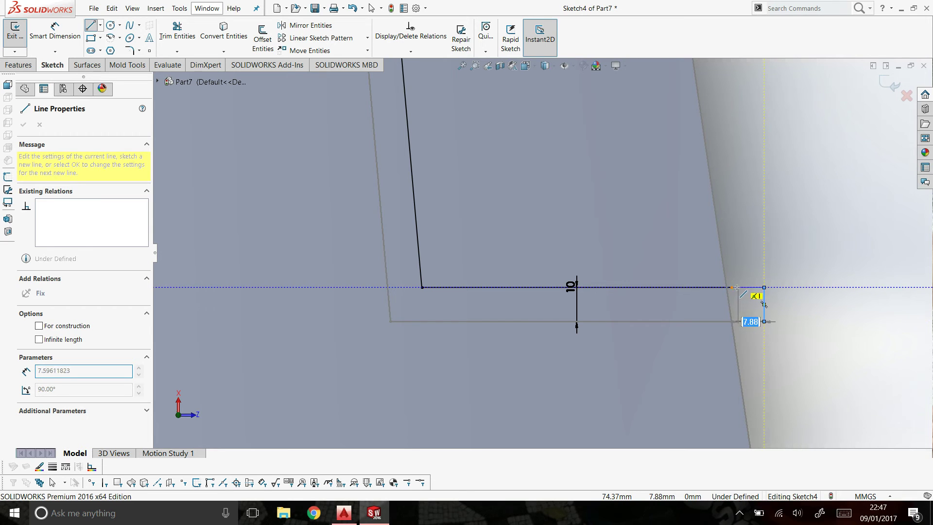
{"action": "left_click", "coordinate": [732, 287]}
{"action": "right_click", "coordinate": [733, 287]}
{"action": "left_click", "coordinate": [760, 294]}
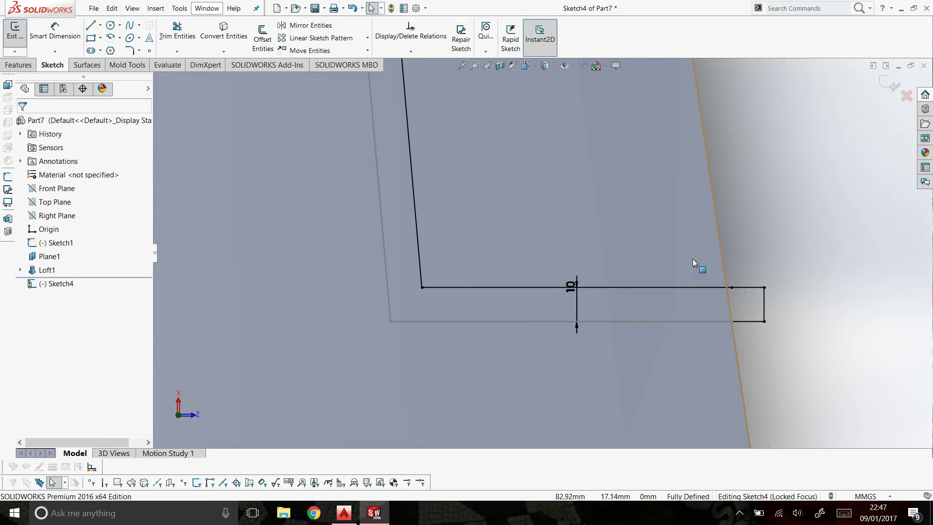
{"action": "scroll", "coordinate": [680, 371], "scroll_direction": "up", "scroll_amount": 10}
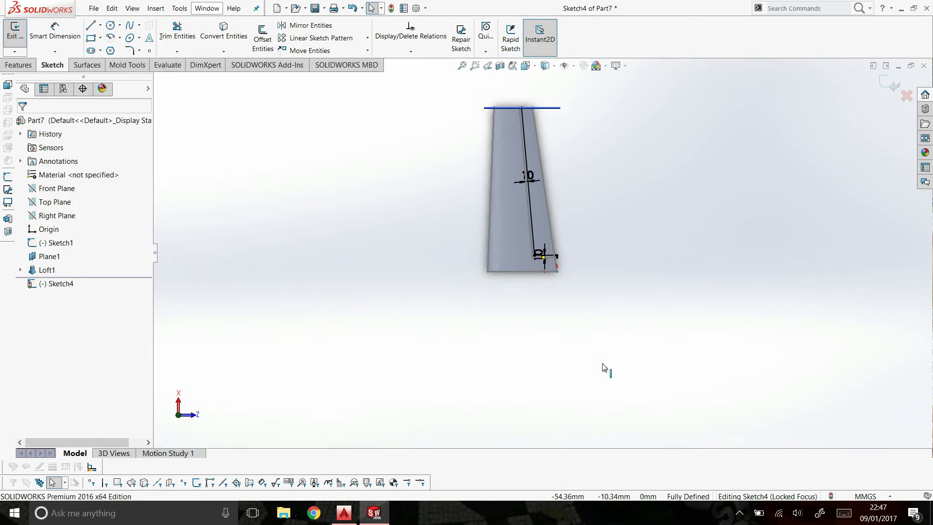
{"action": "scroll", "coordinate": [479, 256], "scroll_direction": "down", "scroll_amount": 6}
Draw a three-segment line above the wing's root edge to close the slot outline.
{"action": "key", "text": "l"}
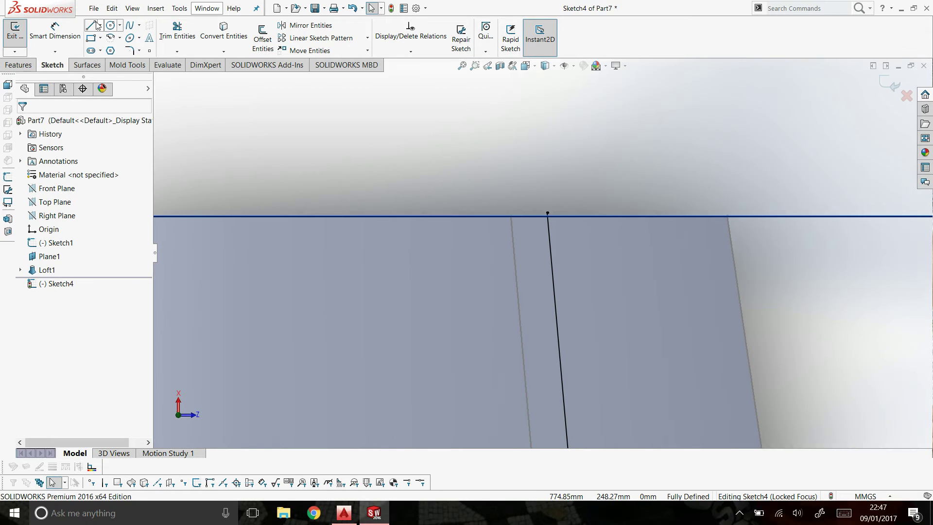
{"action": "left_click", "coordinate": [510, 215]}
{"action": "left_click", "coordinate": [511, 173]}
{"action": "left_click", "coordinate": [547, 172]}
{"action": "left_click", "coordinate": [547, 212]}
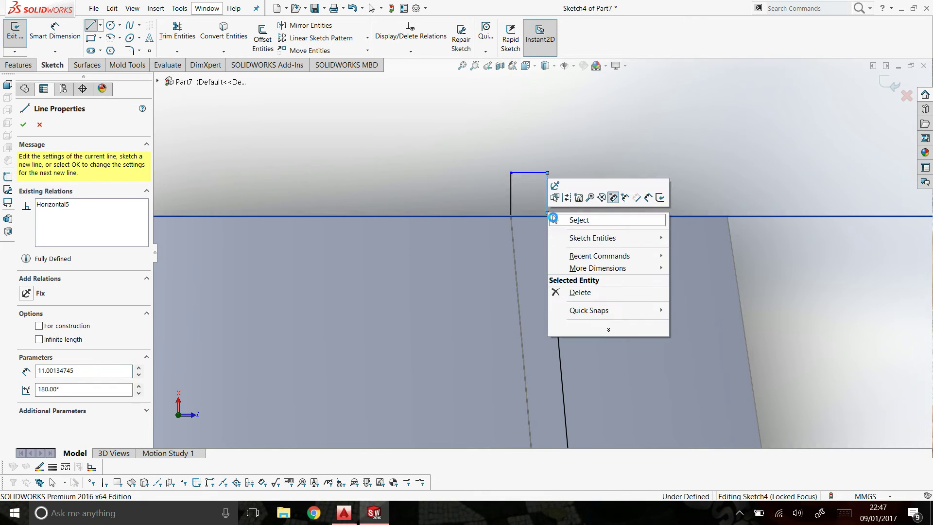
{"action": "key", "text": "Escape"}
{"action": "key", "text": "Escape"}
Switch to the Features tools and zoom to check the closed slot outline.
{"action": "left_click", "coordinate": [18, 65]}
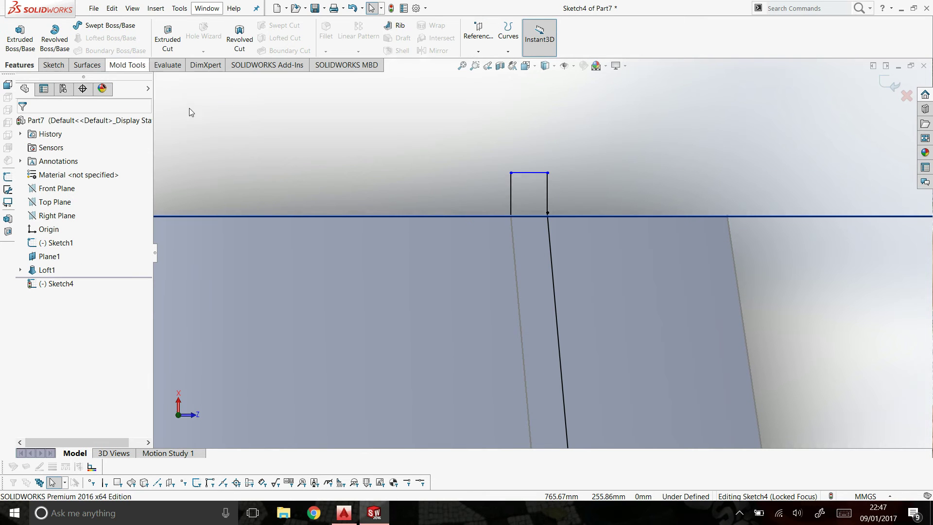
{"action": "key", "text": "z"}
{"action": "scroll", "coordinate": [602, 214], "scroll_direction": "up", "scroll_amount": 4}
{"action": "scroll", "coordinate": [569, 272], "scroll_direction": "down", "scroll_amount": 6}
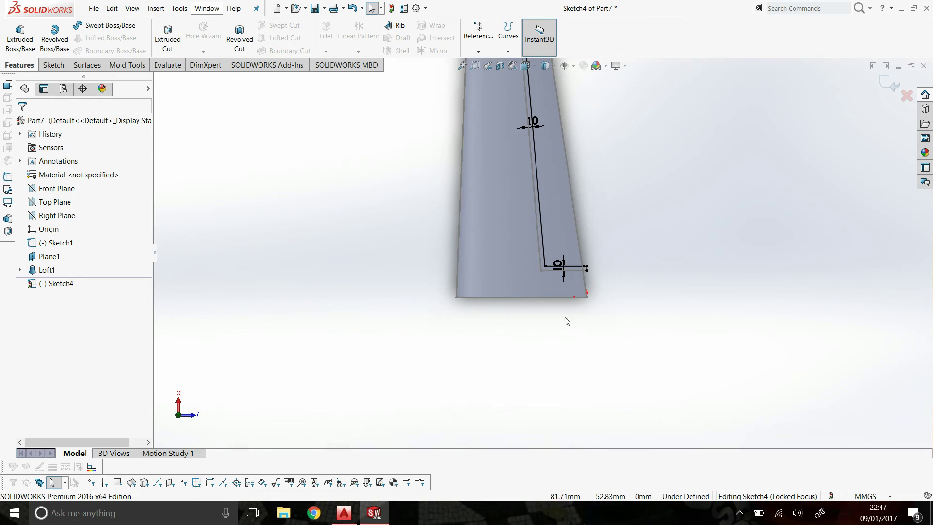
{"action": "scroll", "coordinate": [524, 266], "scroll_direction": "up", "scroll_amount": 4}
{"action": "scroll", "coordinate": [567, 176], "scroll_direction": "down", "scroll_amount": 4}
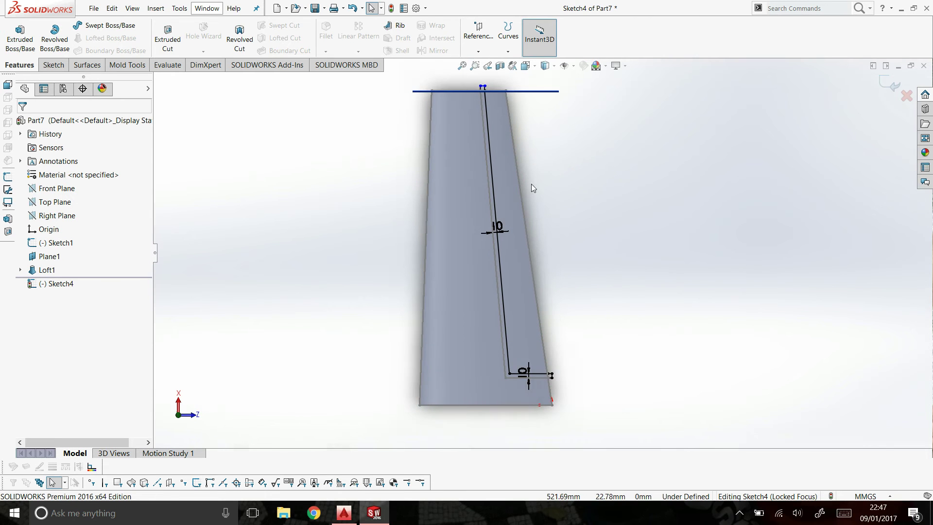
Extrude-cut the slot Through All in both directions, keeping all resulting bodies.
{"action": "left_click", "coordinate": [169, 41]}
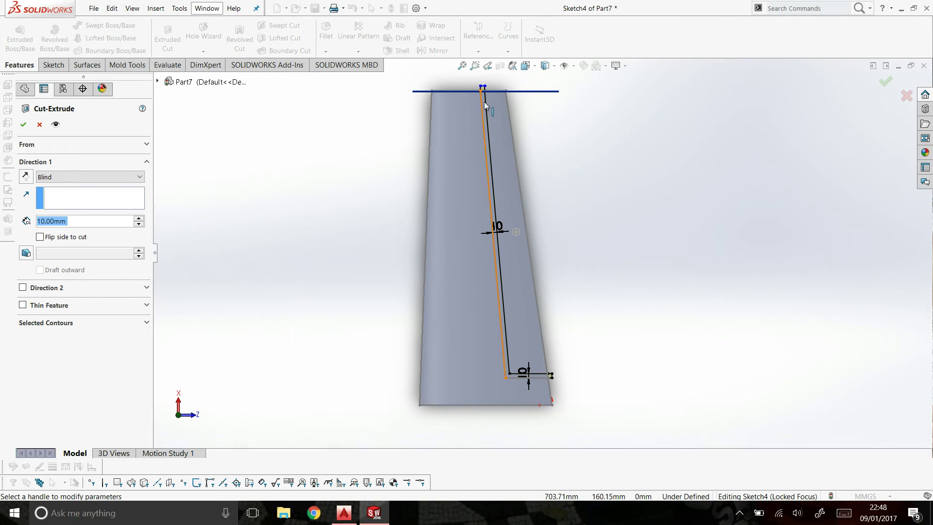
{"action": "scroll", "coordinate": [509, 117], "scroll_direction": "down", "scroll_amount": 5}
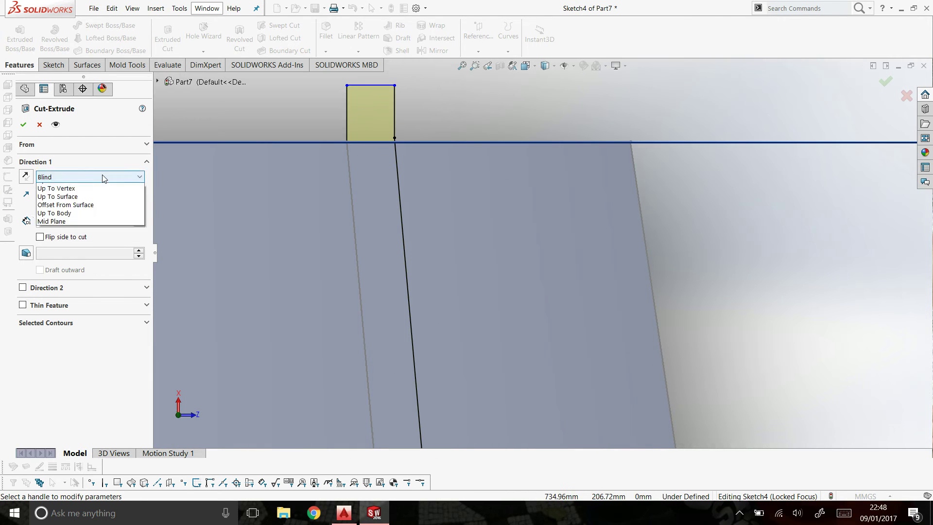
{"action": "left_click", "coordinate": [106, 192]}
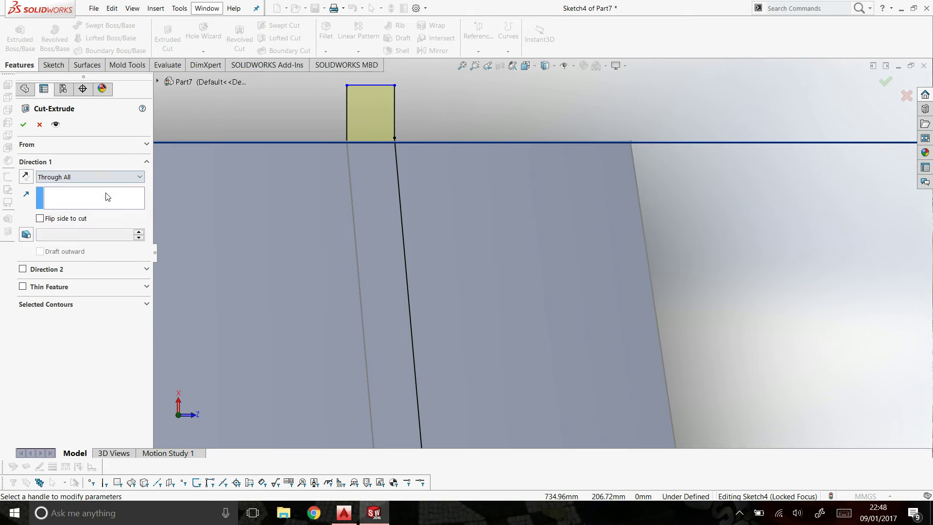
{"action": "left_click", "coordinate": [23, 269]}
{"action": "scroll", "coordinate": [598, 223], "scroll_direction": "up", "scroll_amount": 2}
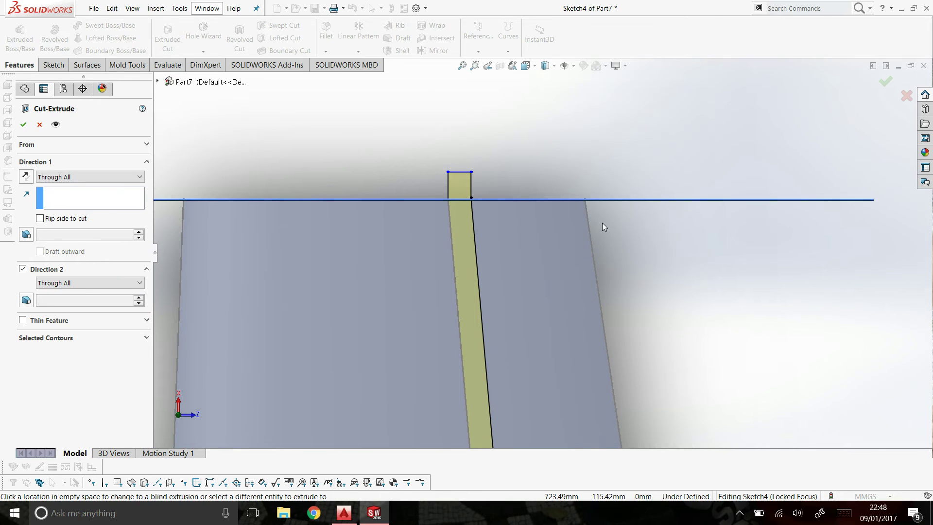
{"action": "left_click", "coordinate": [24, 124]}
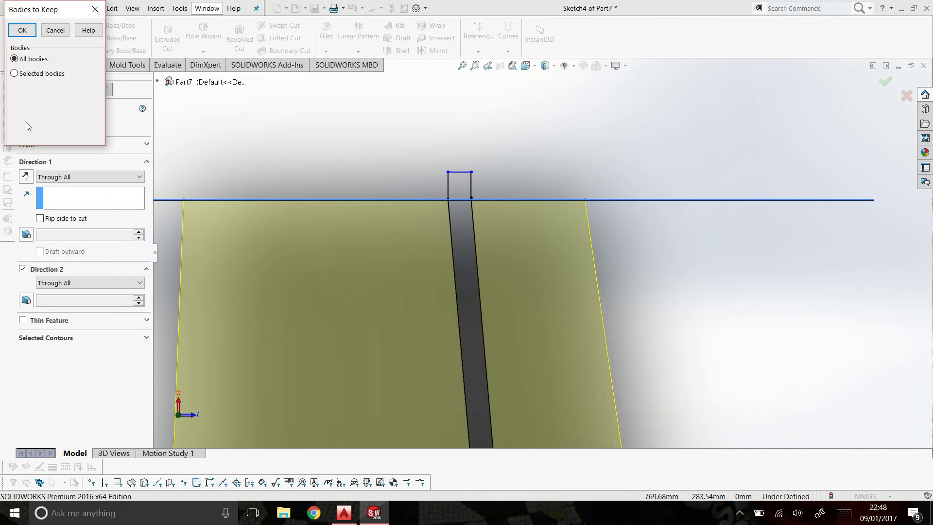
{"action": "left_click", "coordinate": [19, 29]}
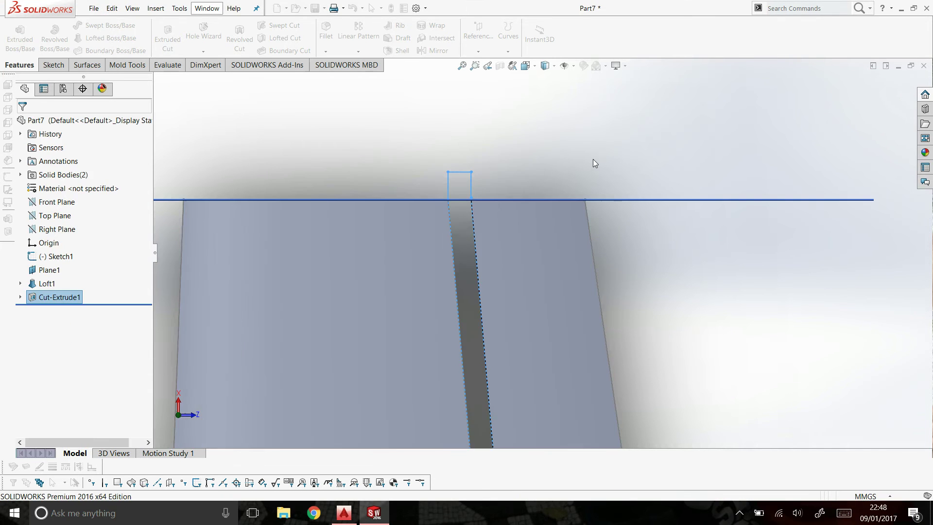
Orbit the wing to an angled 3D view.
{"action": "scroll", "coordinate": [579, 206], "scroll_direction": "up", "scroll_amount": 2}
{"action": "scroll", "coordinate": [564, 296], "scroll_direction": "down", "scroll_amount": 4}
{"action": "right_click", "coordinate": [558, 275]}
{"action": "left_click", "coordinate": [603, 317]}
{"action": "left_click_drag", "start_coordinate": [603, 317], "coordinate": [449, 313]}
{"action": "scroll", "coordinate": [450, 313], "scroll_direction": "down", "scroll_amount": 4}
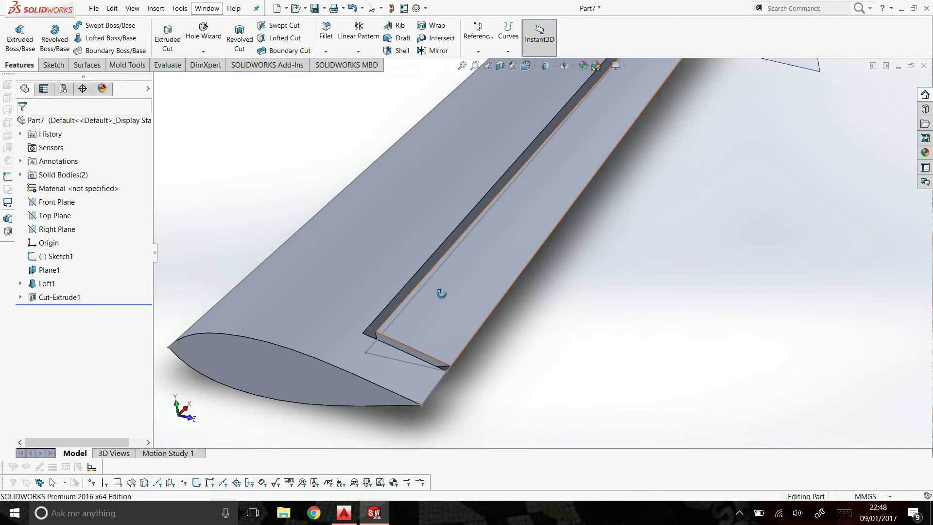
Hide the narrow Cut-Extrude1[2] trailing-edge body from Solid Bodies(2) and zoom to fit.
{"action": "left_click", "coordinate": [20, 175]}
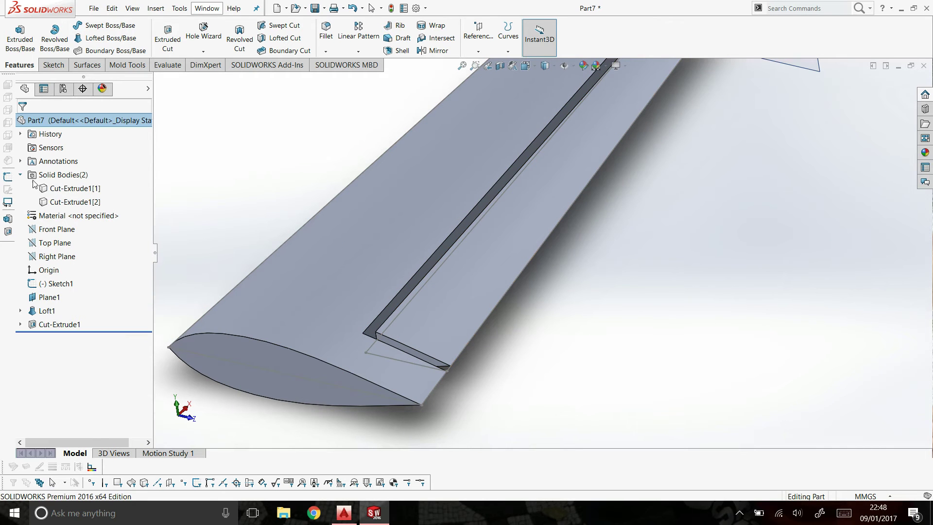
{"action": "left_click", "coordinate": [54, 190]}
{"action": "left_click", "coordinate": [56, 203]}
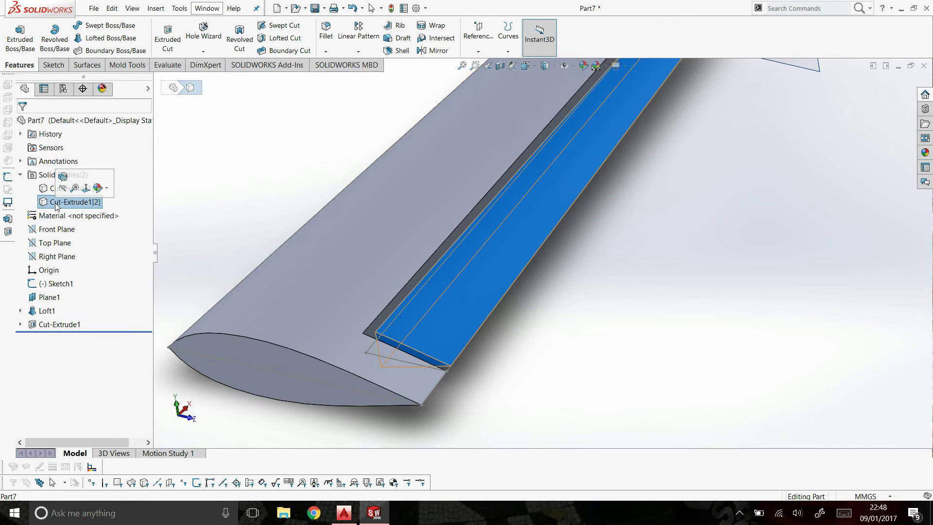
{"action": "left_click", "coordinate": [48, 187]}
{"action": "left_click", "coordinate": [54, 202]}
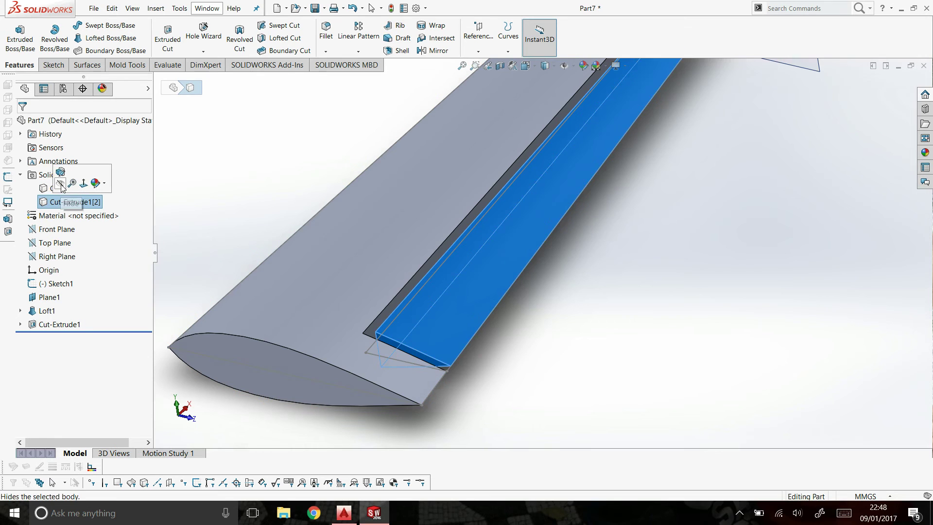
{"action": "left_click", "coordinate": [60, 183]}
{"action": "right_click", "coordinate": [247, 152]}
{"action": "left_click", "coordinate": [283, 176]}
{"action": "scroll", "coordinate": [548, 250], "scroll_direction": "down", "scroll_amount": 2}
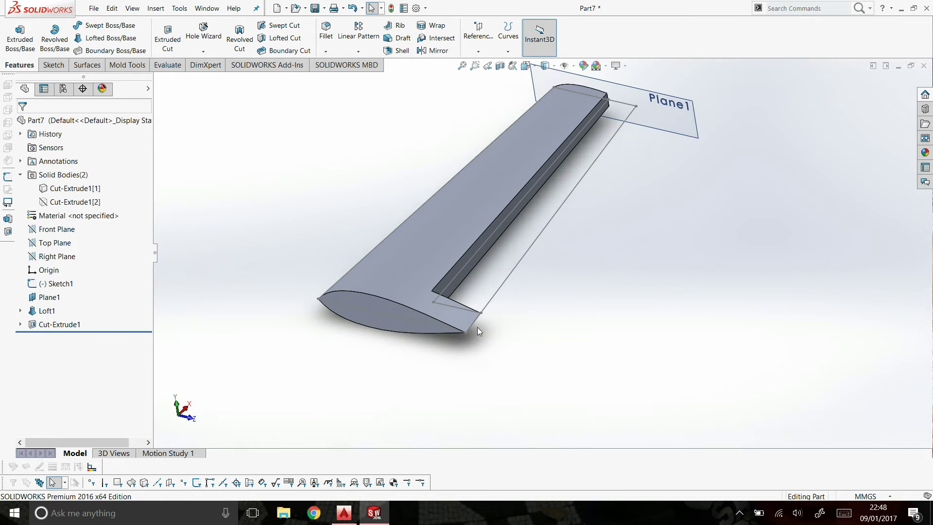
{"action": "scroll", "coordinate": [442, 343], "scroll_direction": "down", "scroll_amount": 2}
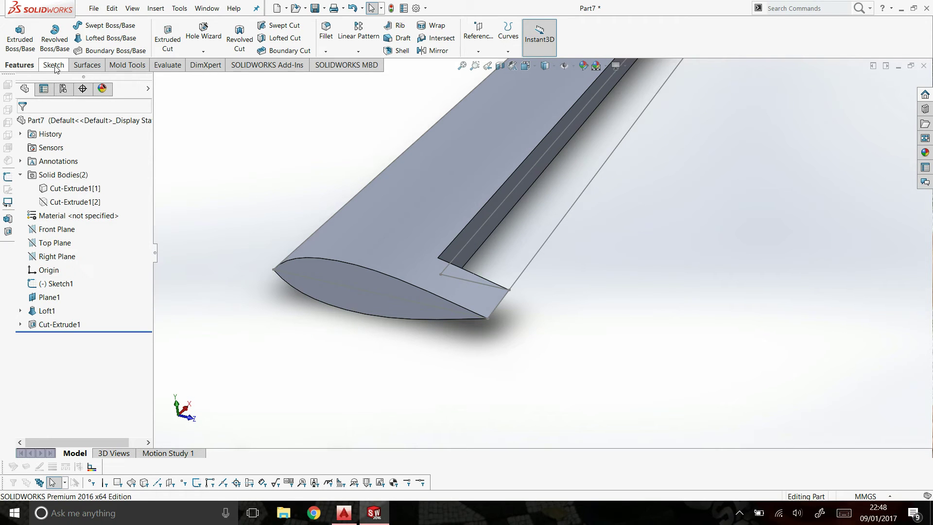
Shell the wing at 2.40 mm, removing the root end, tip end and triangular tip faces.
{"action": "left_click", "coordinate": [399, 50]}
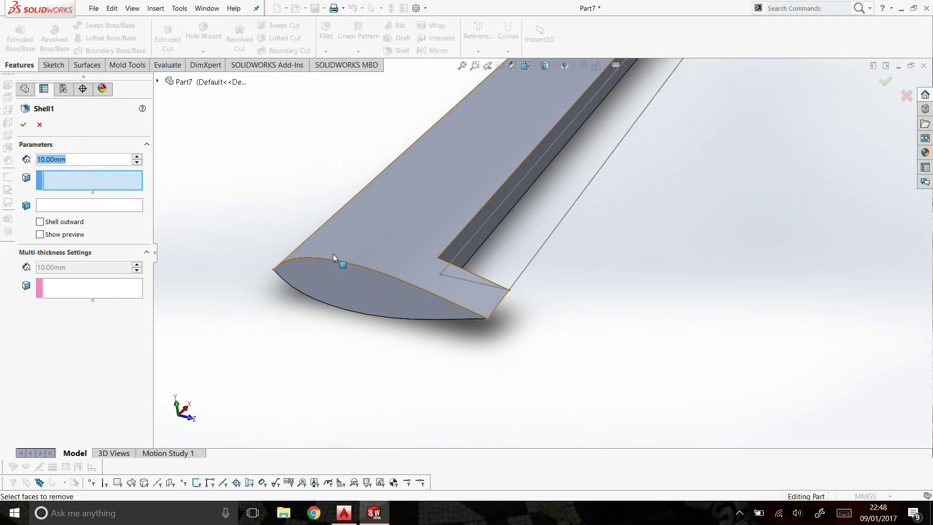
{"action": "type", "text": "2.4"}
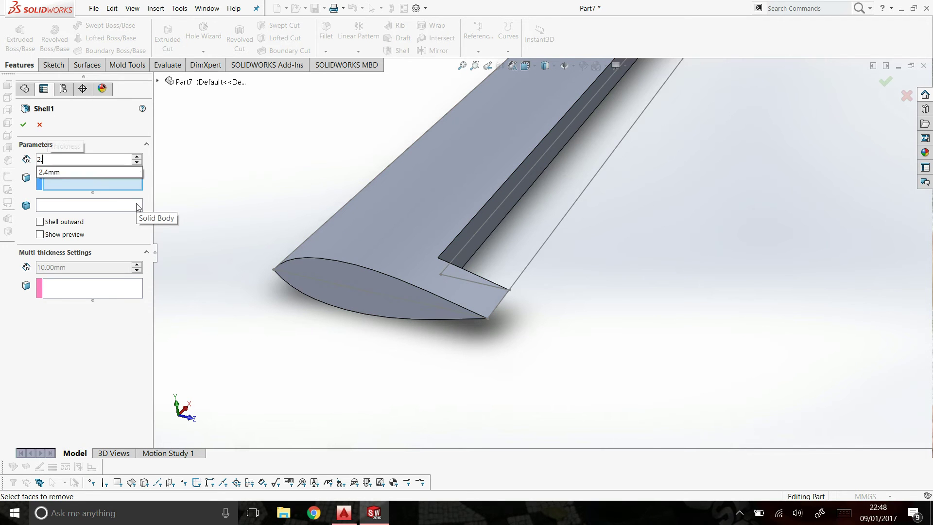
{"action": "left_click", "coordinate": [375, 279]}
{"action": "right_click", "coordinate": [375, 279]}
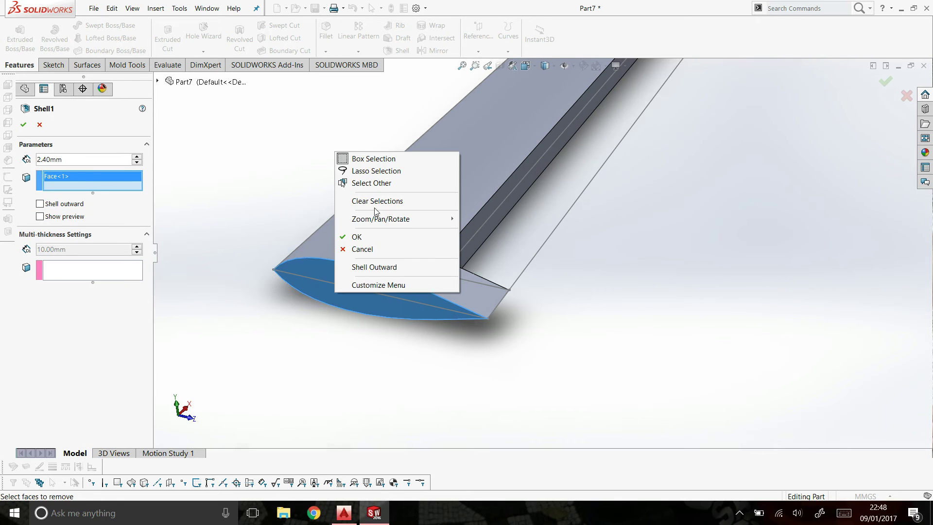
{"action": "mouse_move", "coordinate": [377, 219]}
{"action": "left_click", "coordinate": [195, 268]}
{"action": "left_click_drag", "start_coordinate": [341, 292], "coordinate": [416, 358]}
{"action": "scroll", "coordinate": [695, 98], "scroll_direction": "down", "scroll_amount": 5}
{"action": "right_click", "coordinate": [698, 94]}
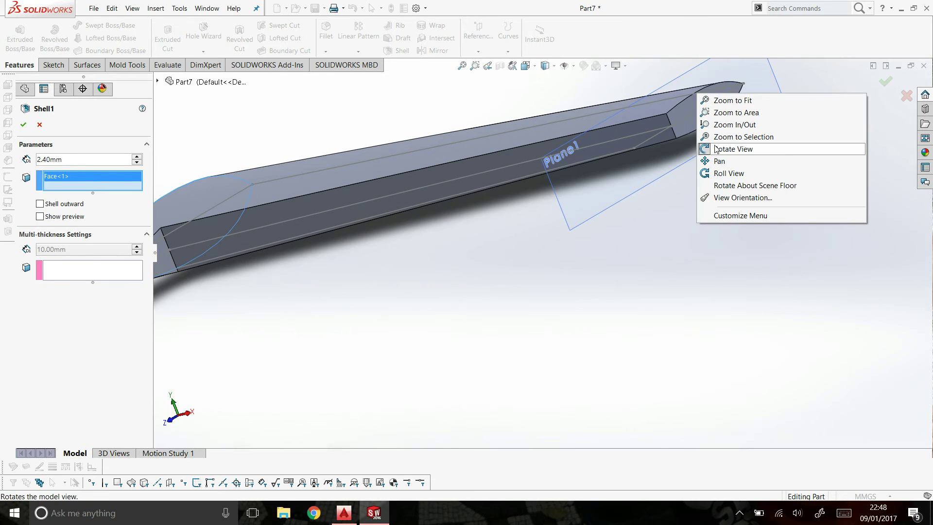
{"action": "key", "text": "Escape"}
{"action": "left_click", "coordinate": [707, 119]}
{"action": "key", "text": "f"}
{"action": "scroll", "coordinate": [242, 246], "scroll_direction": "down", "scroll_amount": 2}
{"action": "left_click", "coordinate": [401, 274]}
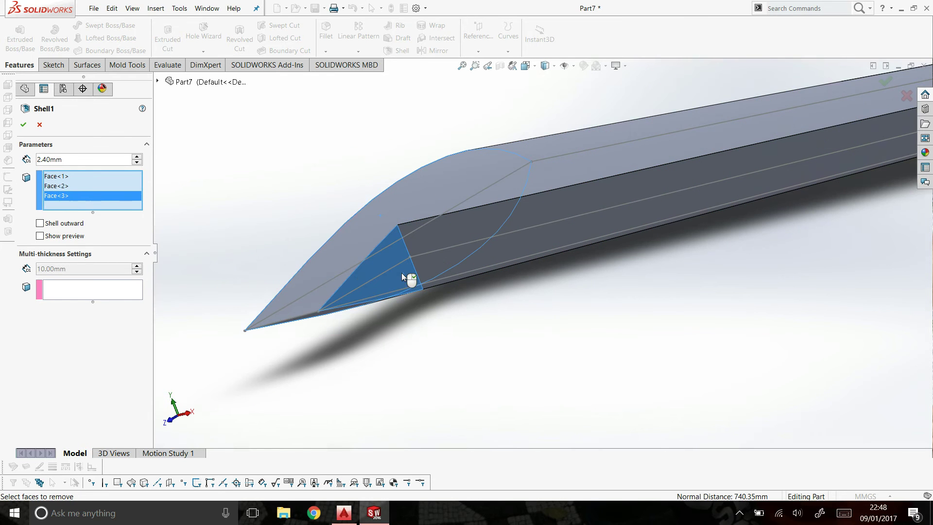
Give the long side face a 5 mm multi-thickness and accept Shell1.
{"action": "left_click", "coordinate": [134, 292]}
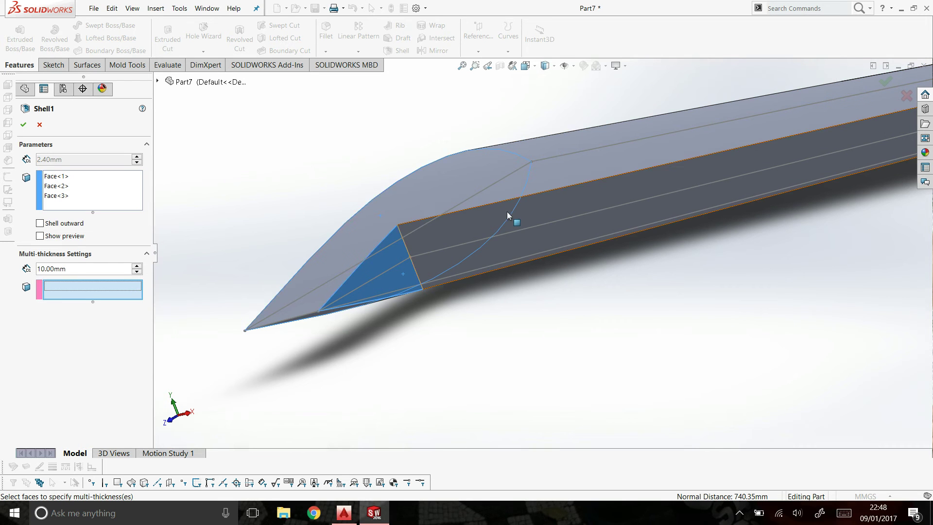
{"action": "left_click", "coordinate": [74, 271]}
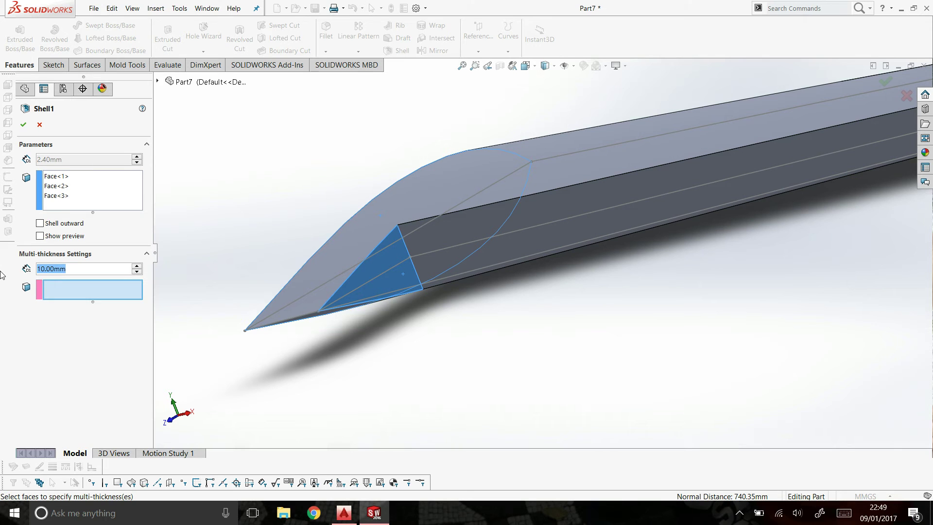
{"action": "type", "text": "5"}
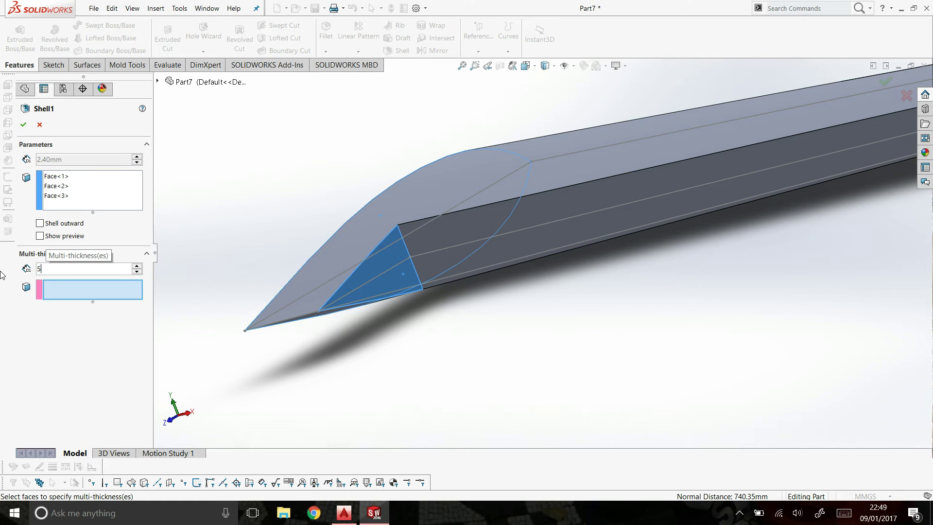
{"action": "left_click", "coordinate": [610, 198]}
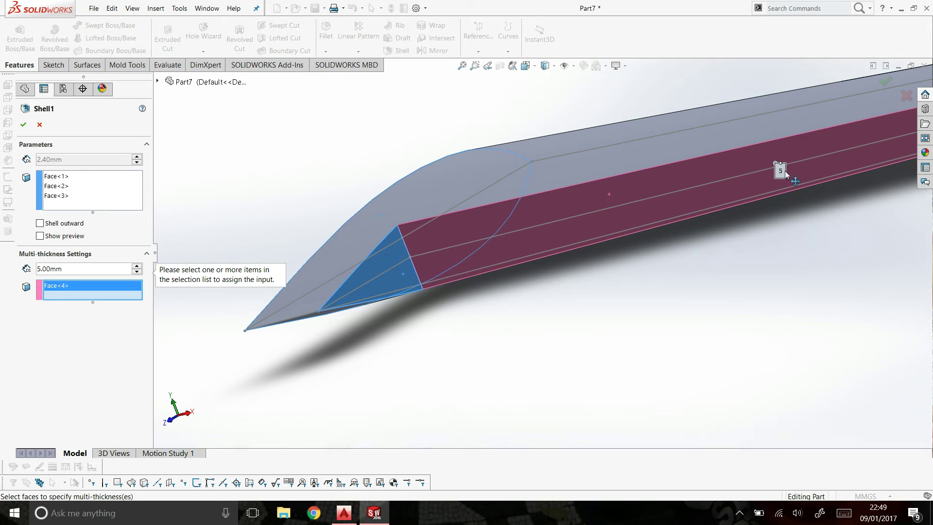
{"action": "left_click", "coordinate": [28, 127]}
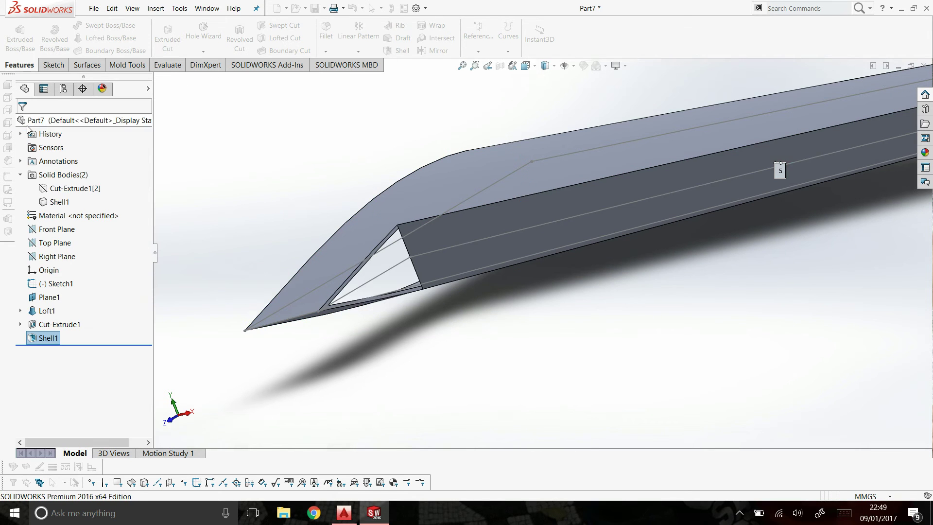
Turn the wing to view its airfoil end and select Sketch1 in the tree.
{"action": "right_click", "coordinate": [246, 190]}
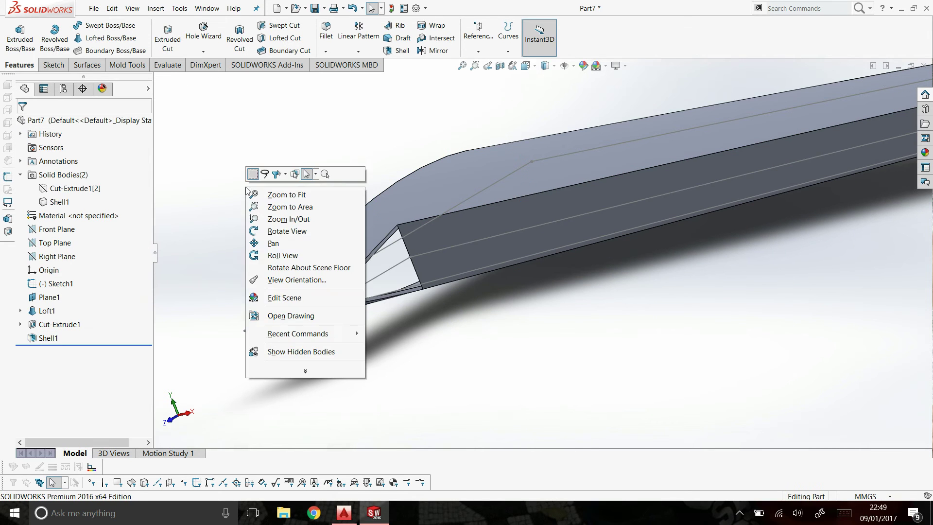
{"action": "left_click", "coordinate": [287, 231]}
{"action": "left_click_drag", "start_coordinate": [292, 228], "coordinate": [205, 260]}
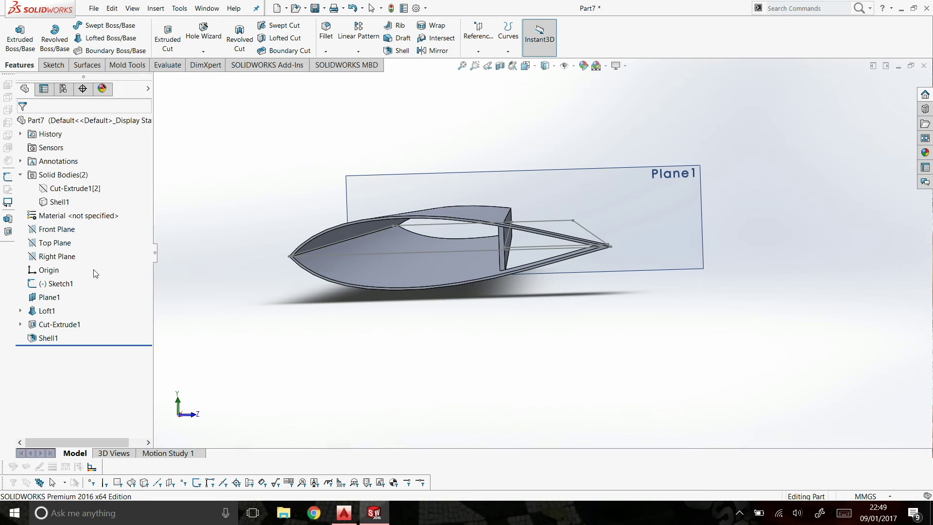
{"action": "left_click", "coordinate": [56, 284]}
{"action": "scroll", "coordinate": [483, 250], "scroll_direction": "down", "scroll_amount": 2}
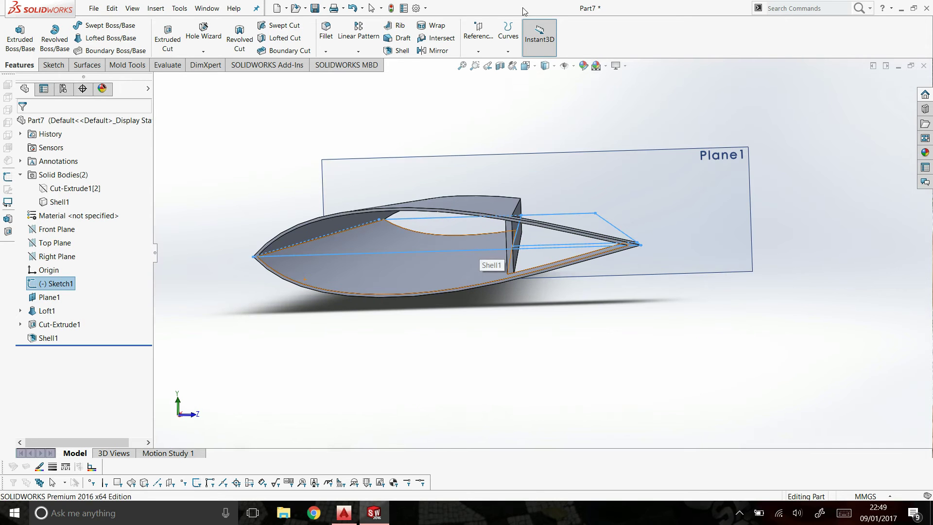
{"action": "left_click", "coordinate": [545, 66]}
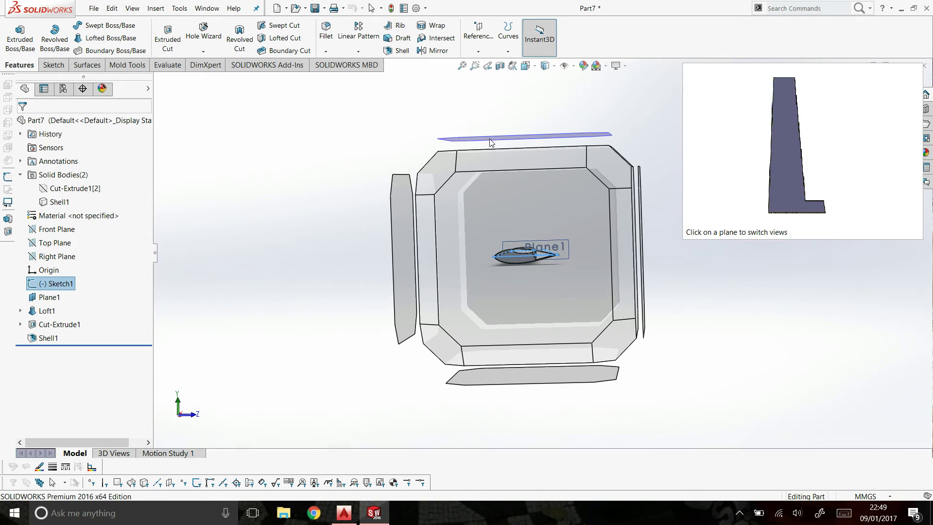
View the planform straight down and start a new sketch on the Top Plane.
{"action": "left_click", "coordinate": [489, 139]}
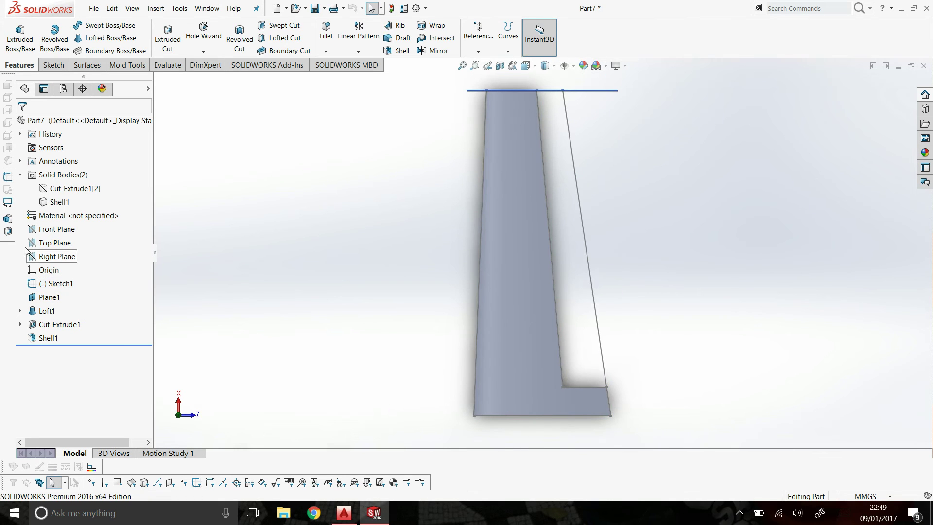
{"action": "left_click", "coordinate": [55, 243]}
{"action": "left_click", "coordinate": [85, 217]}
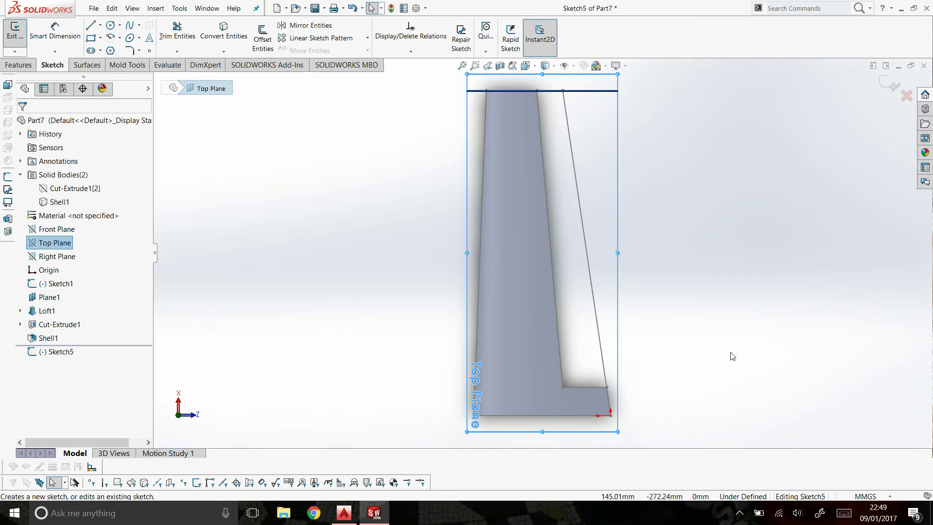
Draw a zigzag chain of lines crossing back and forth over the wing from tip to root.
{"action": "left_click", "coordinate": [93, 25]}
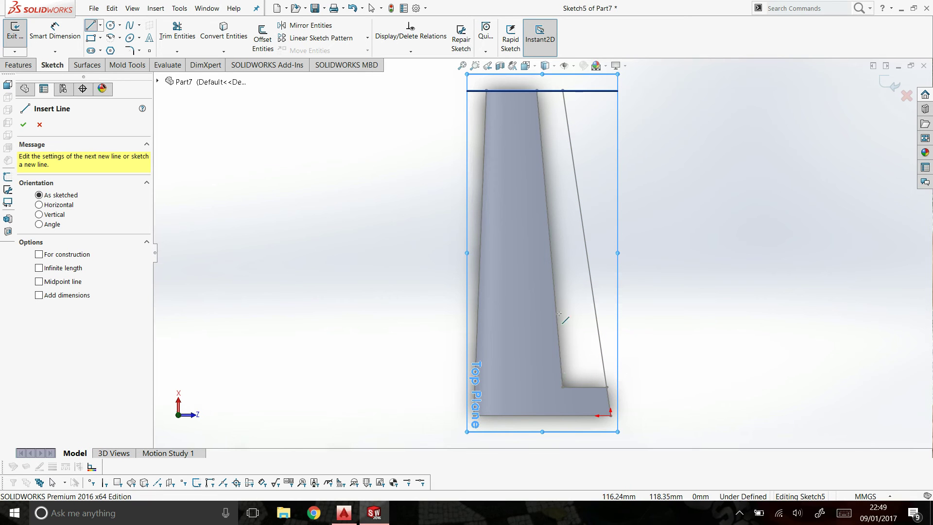
{"action": "left_click", "coordinate": [575, 128]}
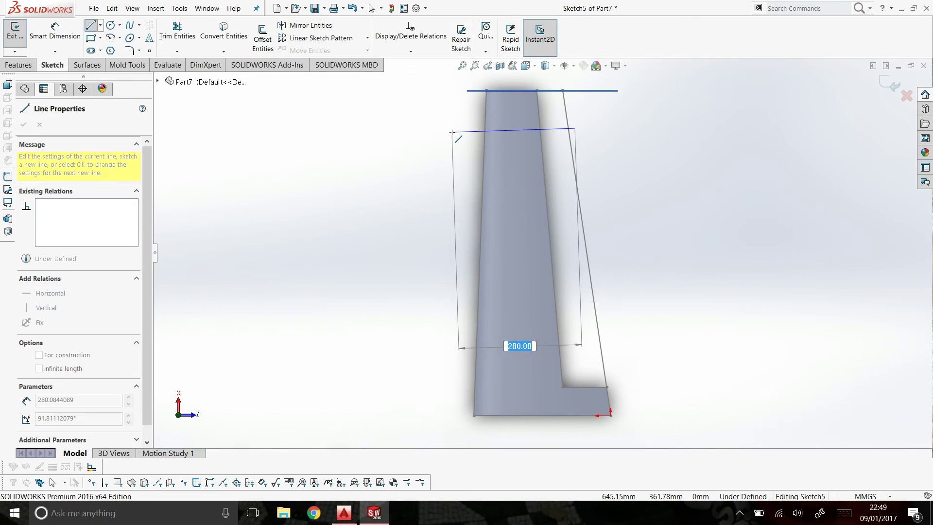
{"action": "left_click", "coordinate": [452, 132]}
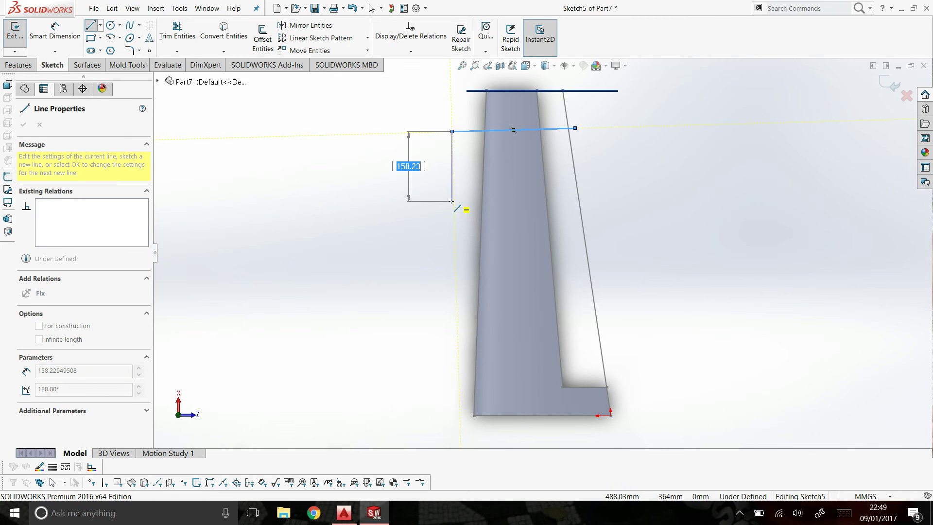
{"action": "left_click", "coordinate": [452, 201]}
{"action": "left_click", "coordinate": [575, 201]}
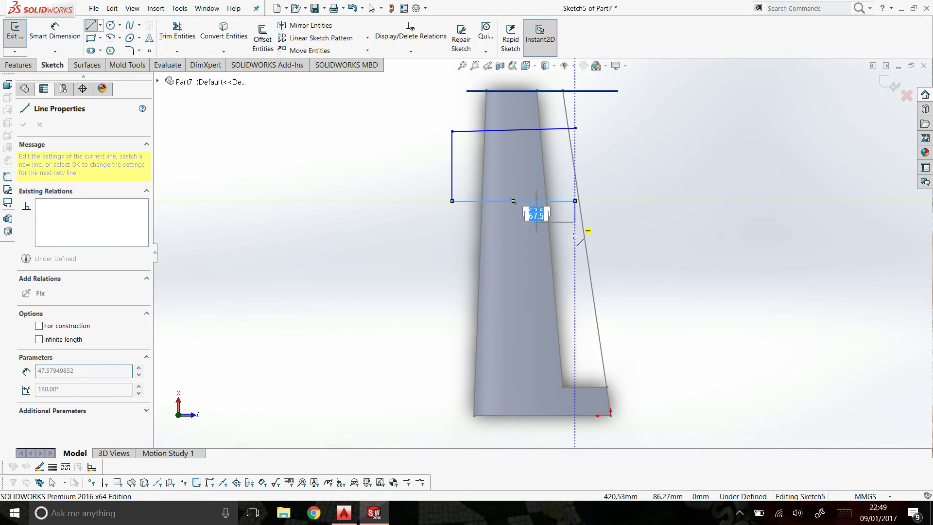
{"action": "left_click", "coordinate": [575, 275]}
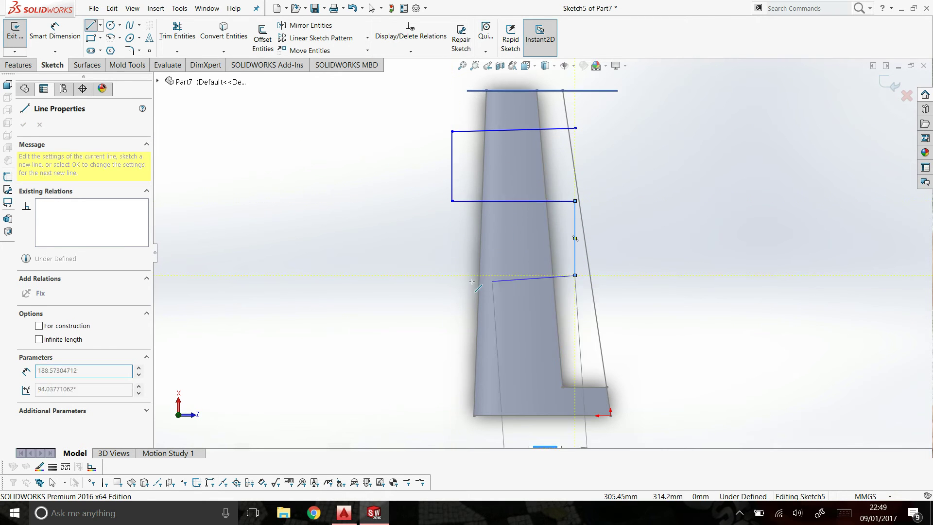
{"action": "left_click", "coordinate": [452, 275]}
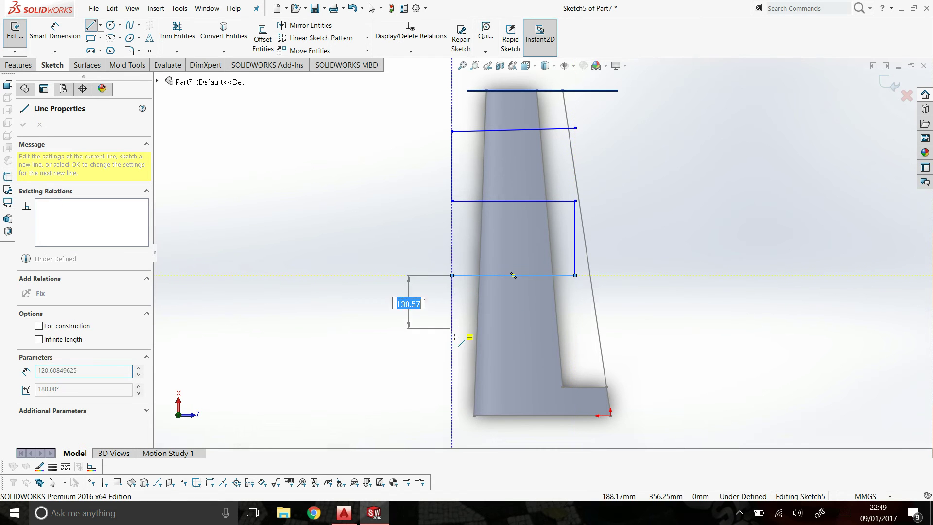
{"action": "left_click", "coordinate": [451, 349]}
{"action": "right_click", "coordinate": [579, 350]}
{"action": "left_click", "coordinate": [589, 355]}
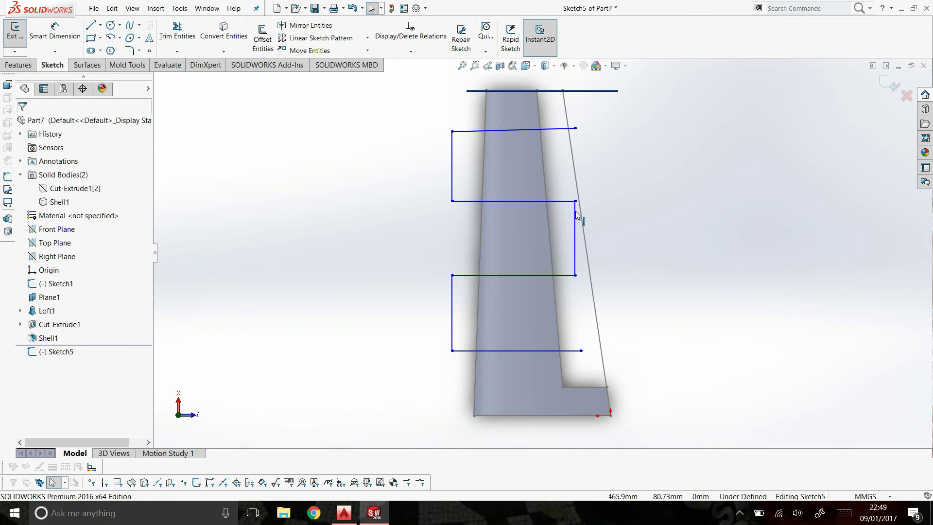
{"action": "scroll", "coordinate": [571, 211], "scroll_direction": "down", "scroll_amount": 2}
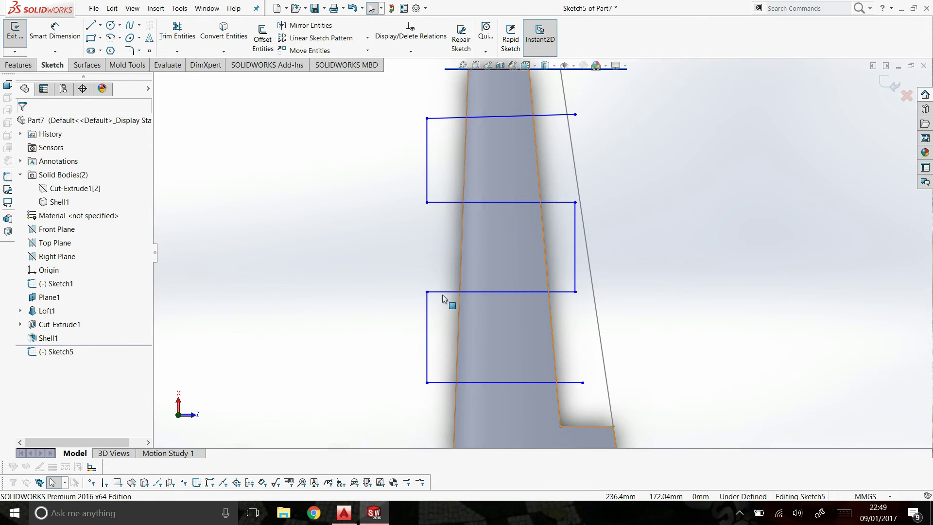
Exit the sketch and start a Split Line from Sketch5 on the Mold Tools.
{"action": "left_click", "coordinate": [889, 84]}
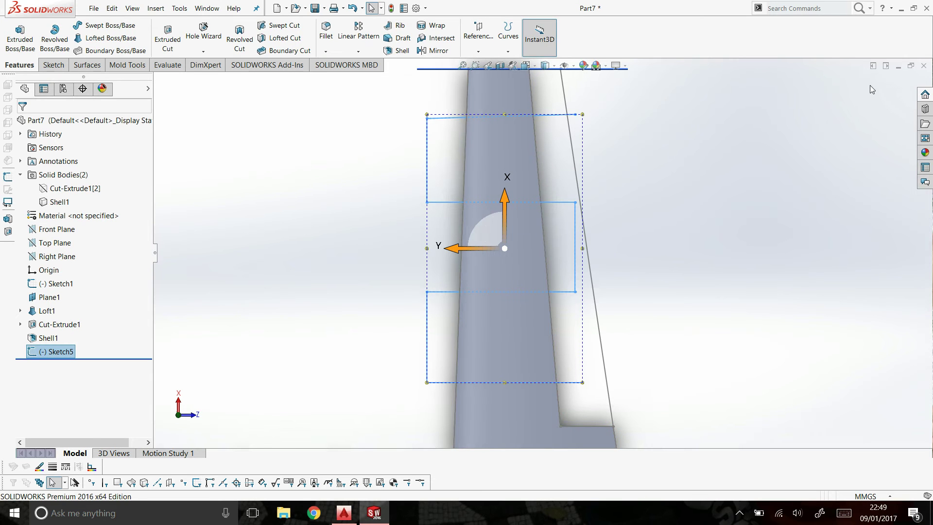
{"action": "left_click", "coordinate": [128, 65]}
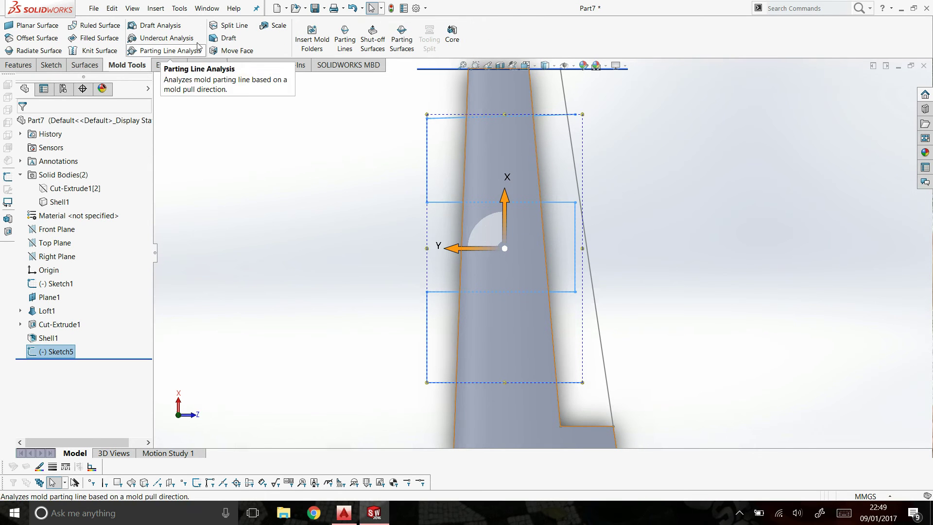
{"action": "left_click", "coordinate": [233, 29]}
Orbit the wing into a 3D view and pick its bottom surface to split.
{"action": "right_click", "coordinate": [644, 193]}
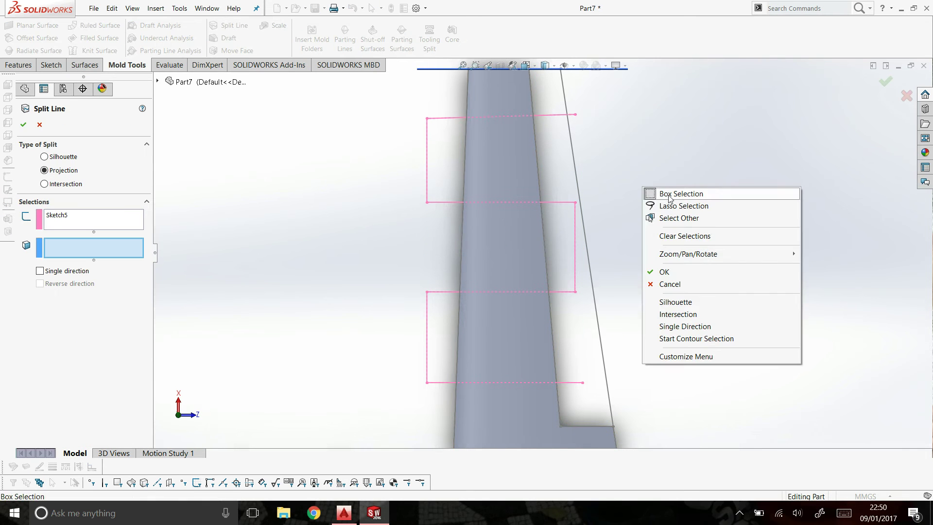
{"action": "mouse_move", "coordinate": [702, 255]}
{"action": "left_click", "coordinate": [537, 302]}
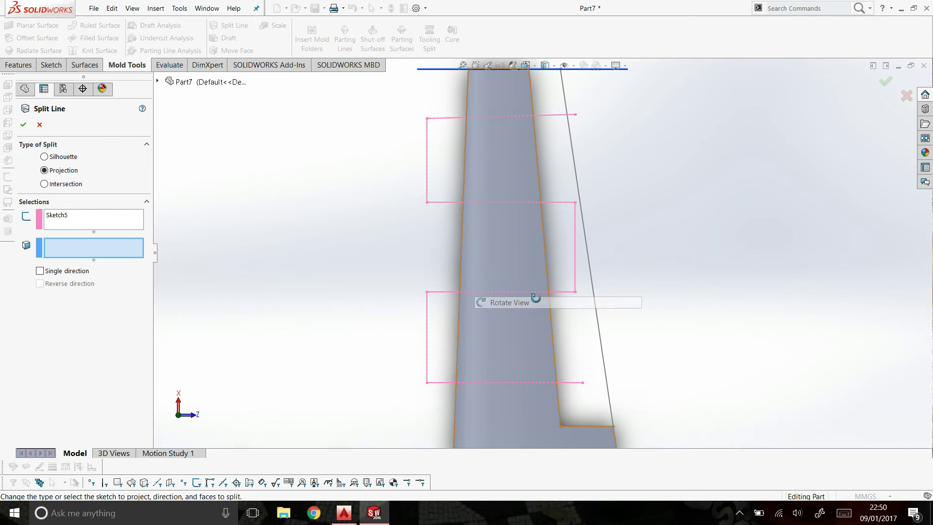
{"action": "left_click_drag", "start_coordinate": [516, 339], "coordinate": [489, 187]}
{"action": "scroll", "coordinate": [480, 304], "scroll_direction": "down", "scroll_amount": 3}
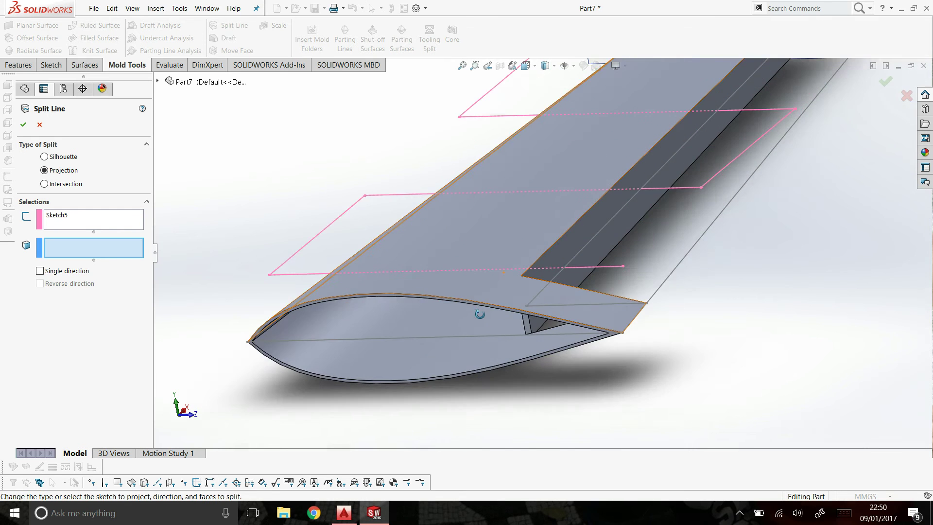
{"action": "left_click_drag", "start_coordinate": [479, 316], "coordinate": [491, 285]}
{"action": "scroll", "coordinate": [545, 311], "scroll_direction": "up", "scroll_amount": 3}
{"action": "scroll", "coordinate": [539, 314], "scroll_direction": "down", "scroll_amount": 5}
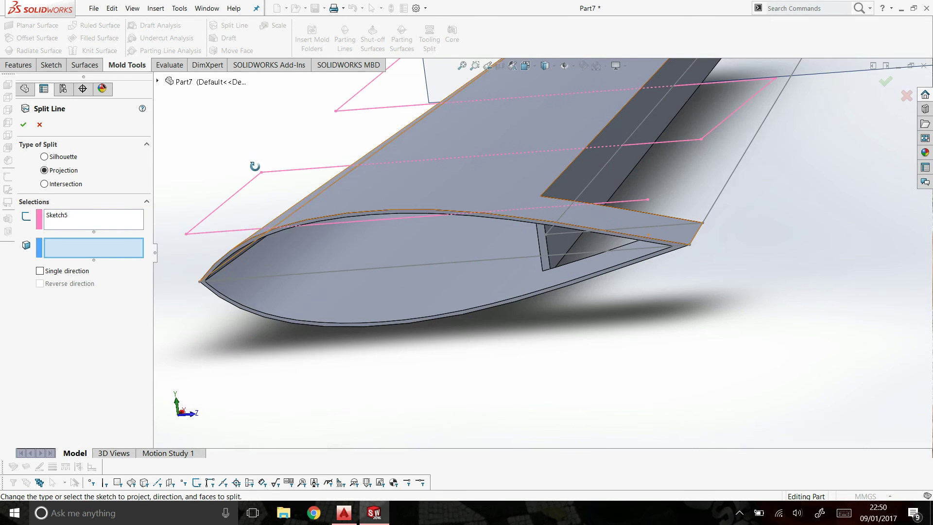
{"action": "right_click", "coordinate": [236, 138]}
{"action": "left_click", "coordinate": [243, 193]}
{"action": "left_click", "coordinate": [375, 305]}
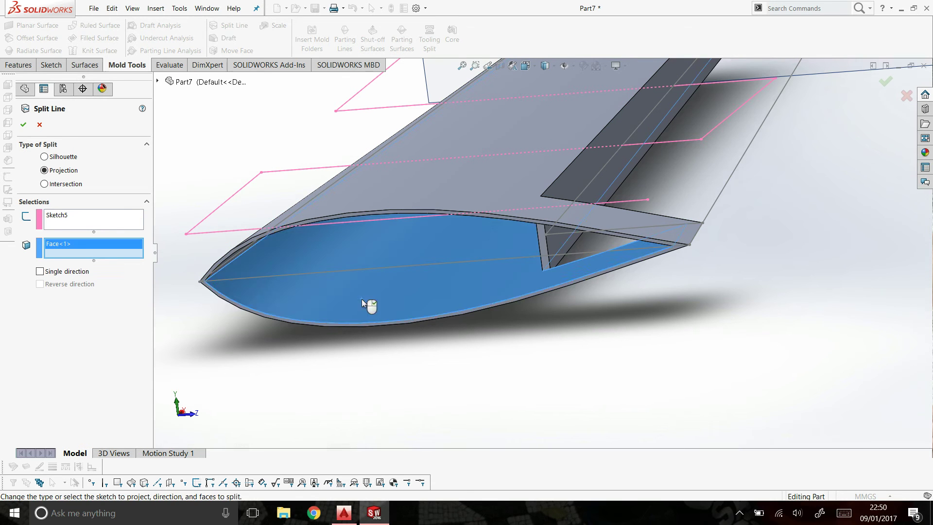
Turn the wing toward the tip and add its top surface and a side face.
{"action": "right_click", "coordinate": [420, 362]}
{"action": "mouse_move", "coordinate": [465, 249]}
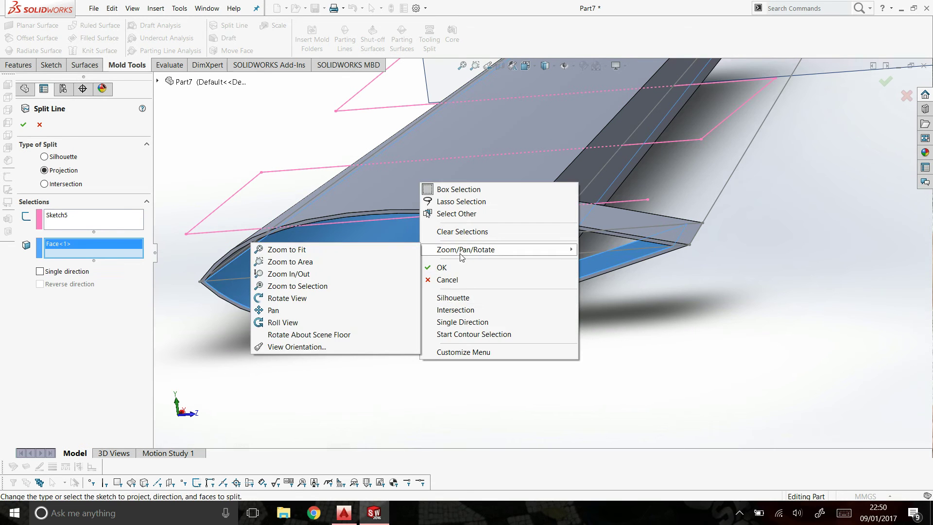
{"action": "left_click", "coordinate": [345, 297]}
{"action": "left_click_drag", "start_coordinate": [345, 296], "coordinate": [503, 220]}
{"action": "right_click", "coordinate": [503, 220]}
{"action": "left_click", "coordinate": [513, 269]}
{"action": "left_click", "coordinate": [485, 214]}
{"action": "left_click", "coordinate": [507, 236]}
{"action": "scroll", "coordinate": [570, 246], "scroll_direction": "up", "scroll_amount": 3}
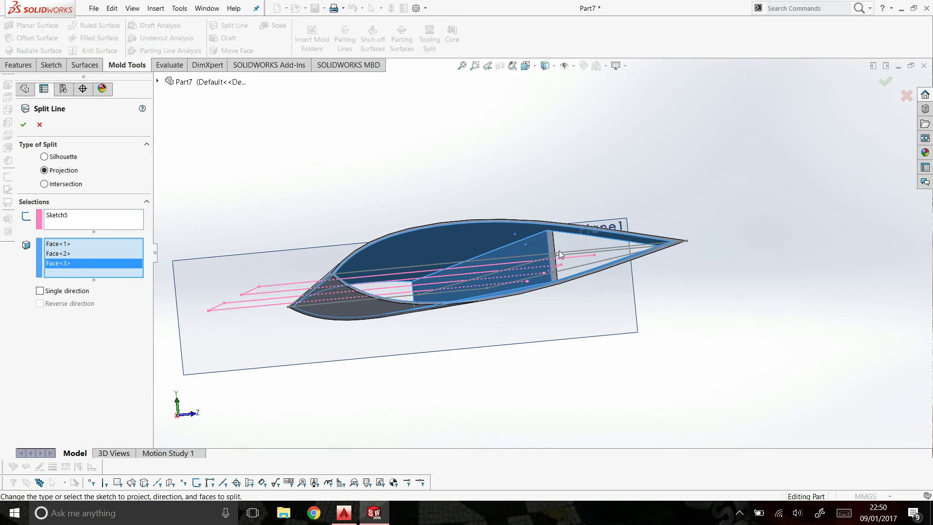
Accept the split line on the wing and clear the selection.
{"action": "left_click", "coordinate": [22, 124]}
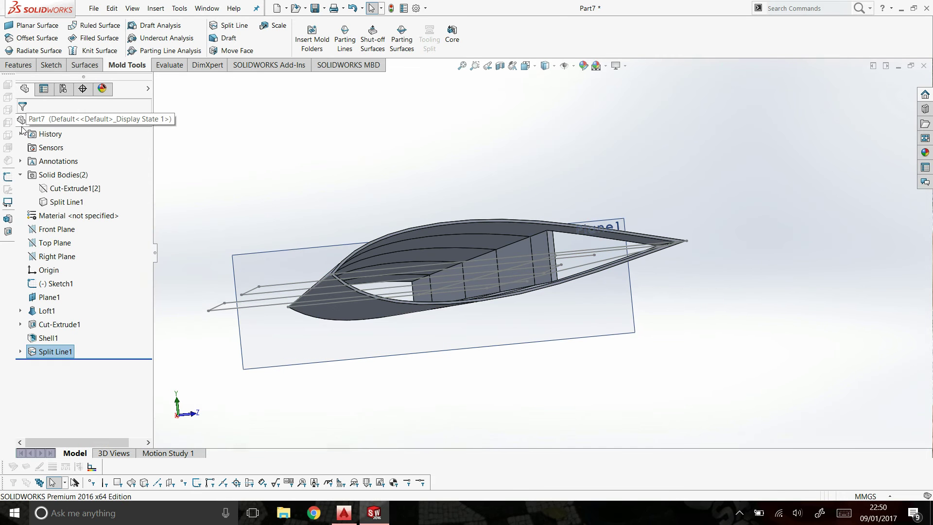
{"action": "scroll", "coordinate": [517, 292], "scroll_direction": "down", "scroll_amount": 5}
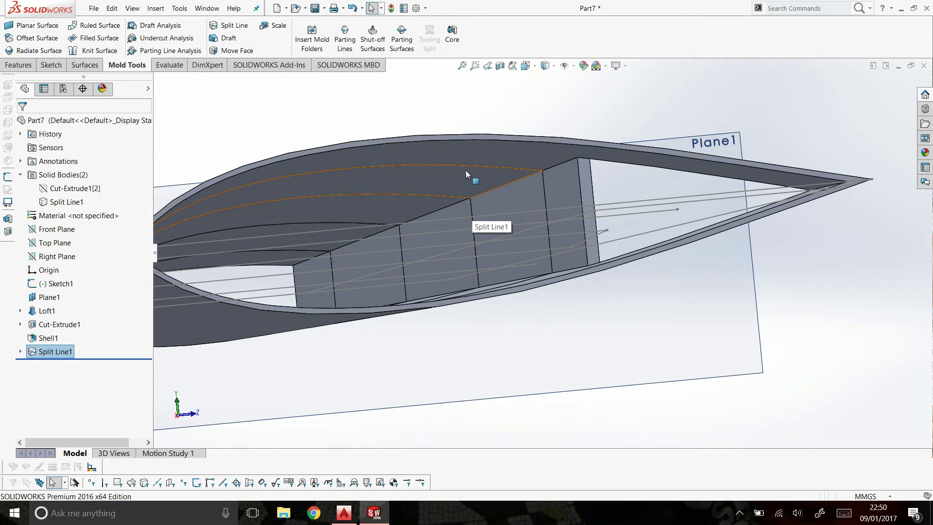
{"action": "left_click", "coordinate": [371, 105]}
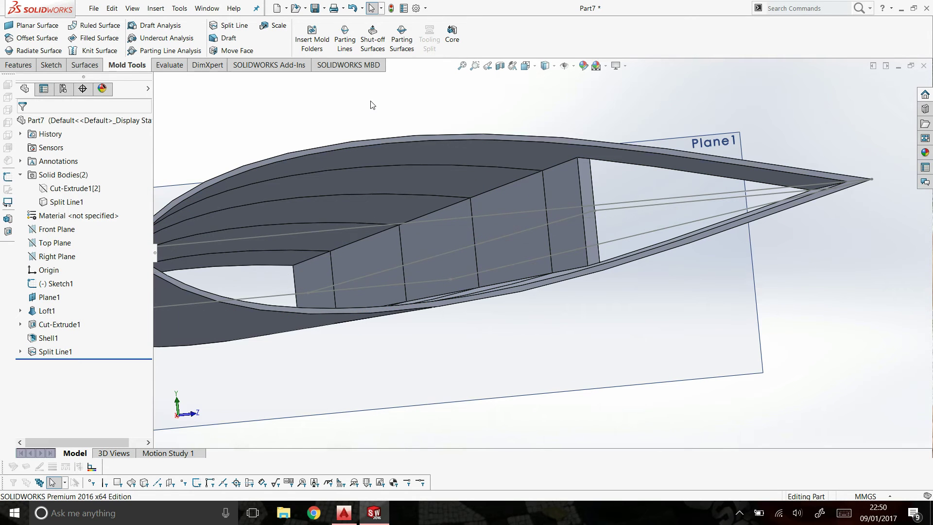
Create the first planar rib surface bounded by the spar edge and the upper and lower airfoil edges.
{"action": "left_click", "coordinate": [86, 65]}
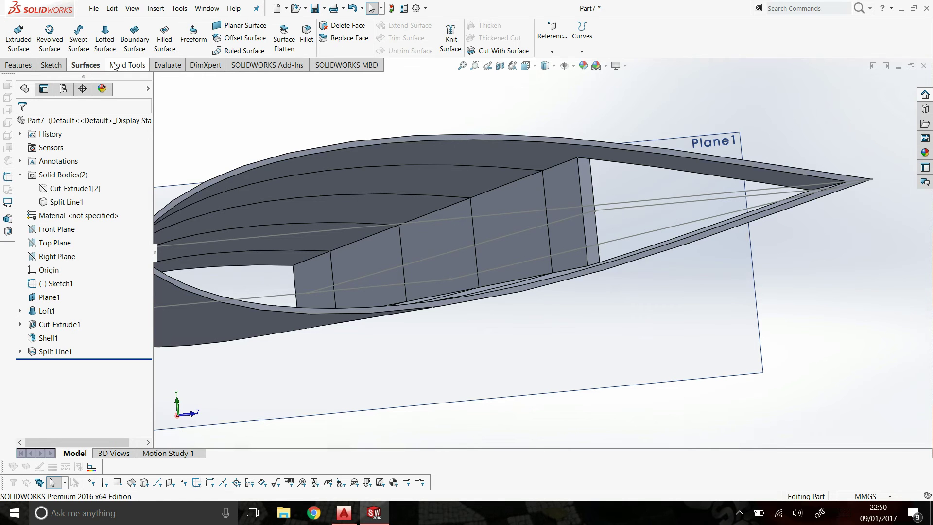
{"action": "left_click", "coordinate": [230, 29]}
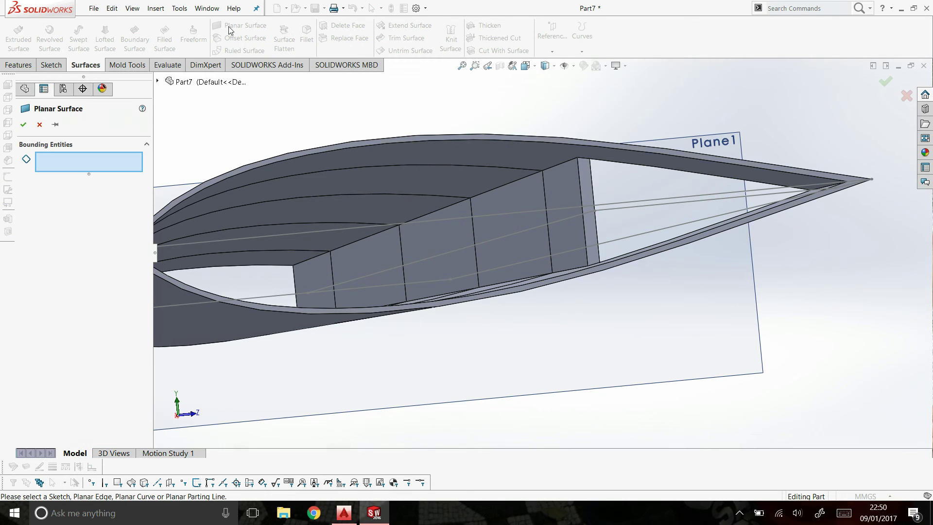
{"action": "left_click", "coordinate": [401, 246]}
{"action": "left_click", "coordinate": [343, 226]}
{"action": "right_click", "coordinate": [385, 113]}
{"action": "mouse_move", "coordinate": [438, 184]}
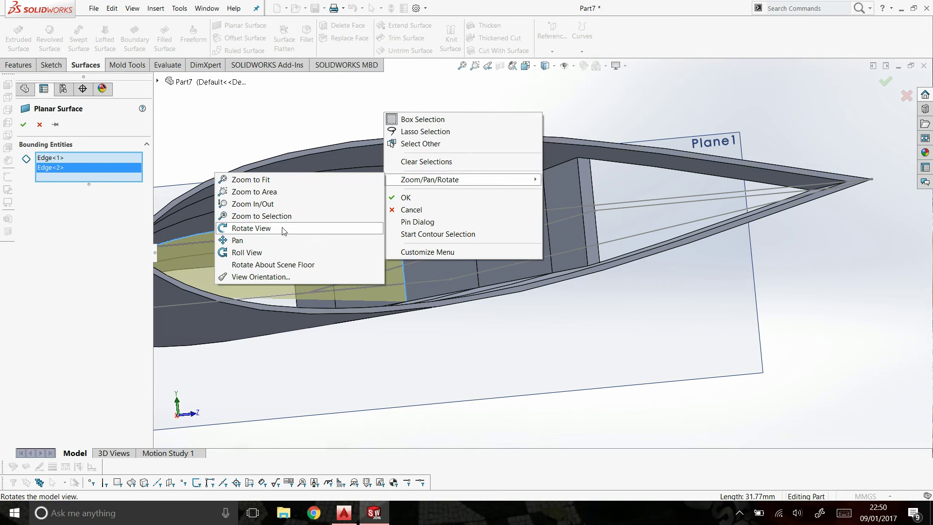
{"action": "left_click", "coordinate": [252, 228]}
{"action": "left_click_drag", "start_coordinate": [301, 260], "coordinate": [299, 268]}
{"action": "right_click", "coordinate": [298, 268]}
{"action": "key", "text": "Escape"}
{"action": "left_click", "coordinate": [314, 299]}
{"action": "key", "text": "f"}
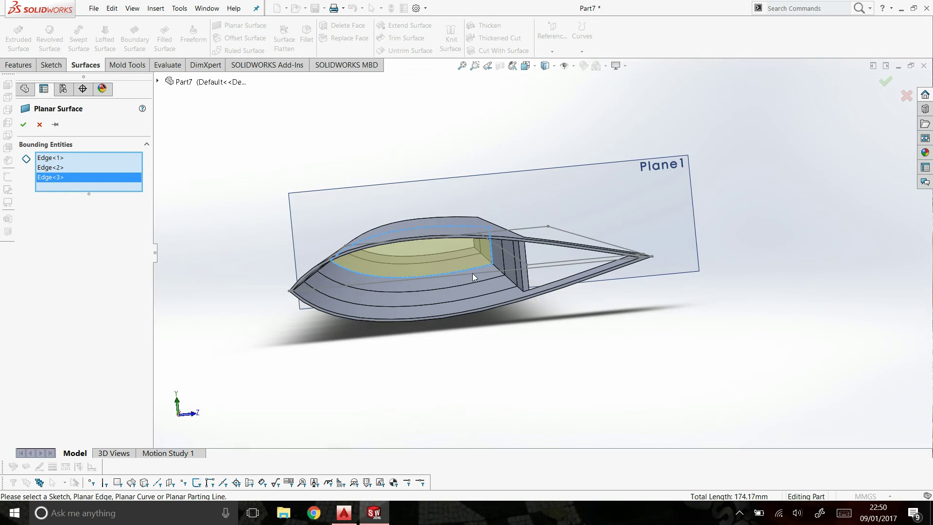
{"action": "scroll", "coordinate": [434, 279], "scroll_direction": "up", "scroll_amount": 5}
{"action": "left_click", "coordinate": [23, 125]}
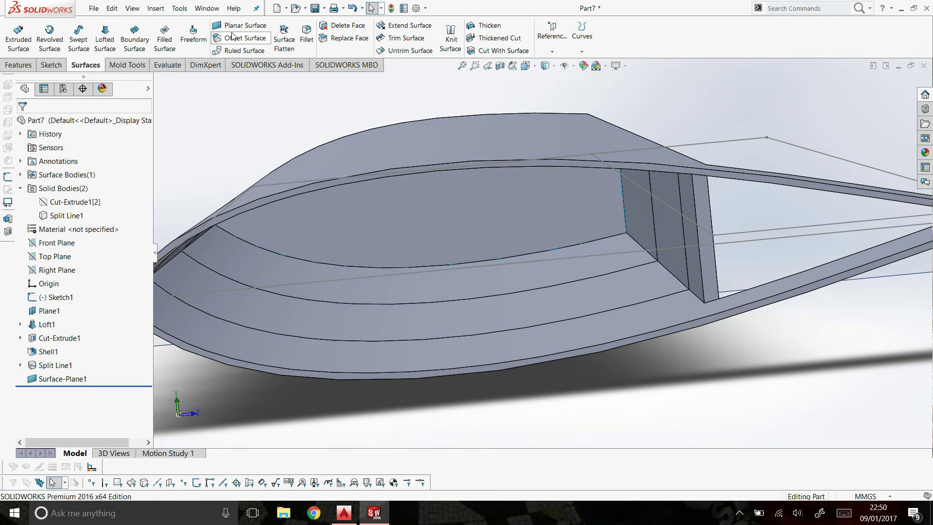
Create a second planar rib surface from a curved edge, the spar edge and the remaining edge.
{"action": "left_click", "coordinate": [242, 25]}
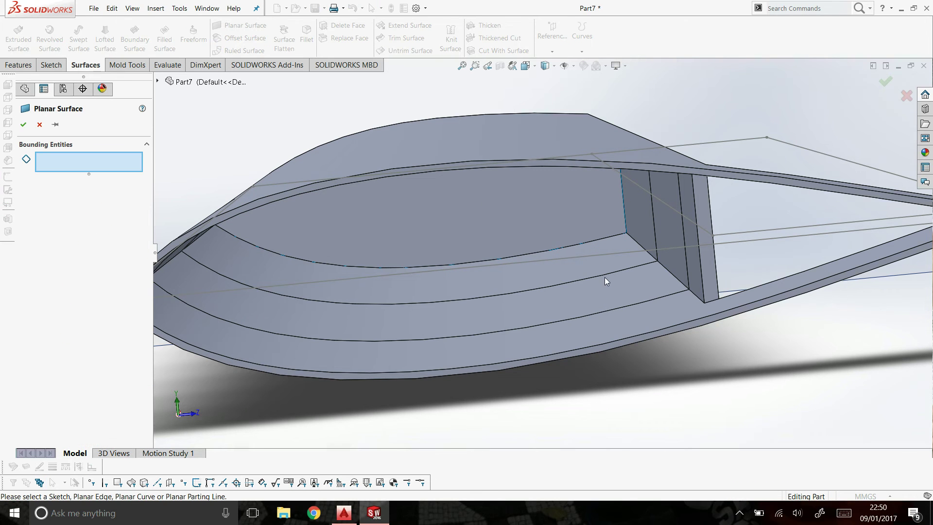
{"action": "left_click", "coordinate": [626, 256]}
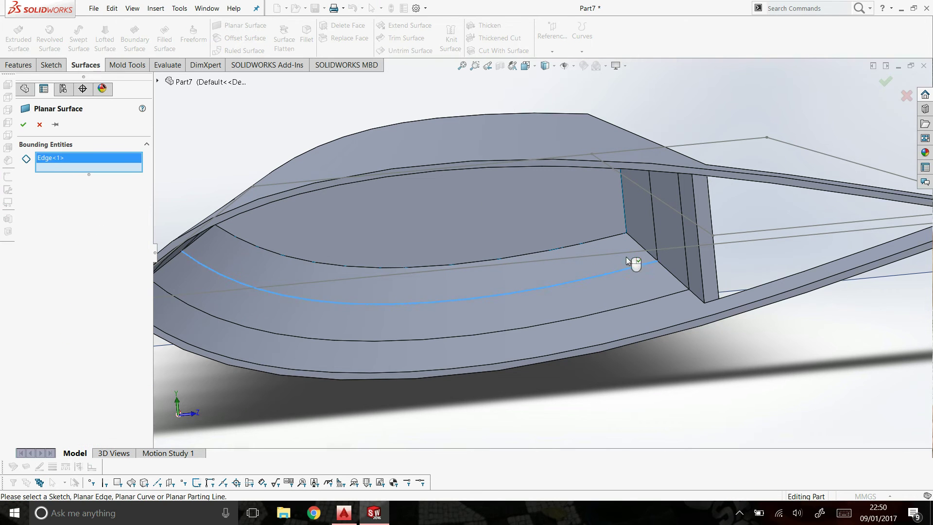
{"action": "left_click", "coordinate": [654, 229]}
{"action": "right_click", "coordinate": [738, 336]}
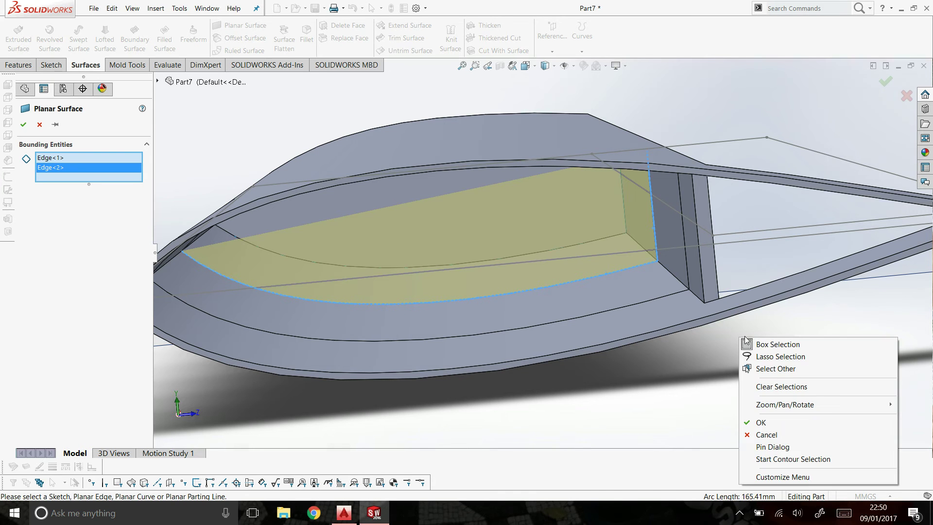
{"action": "mouse_move", "coordinate": [797, 405]}
{"action": "left_click", "coordinate": [607, 462]}
{"action": "left_click_drag", "start_coordinate": [626, 428], "coordinate": [649, 388]}
{"action": "right_click", "coordinate": [558, 247]}
{"action": "left_click", "coordinate": [573, 303]}
{"action": "left_click", "coordinate": [538, 241]}
{"action": "key", "text": "Return"}
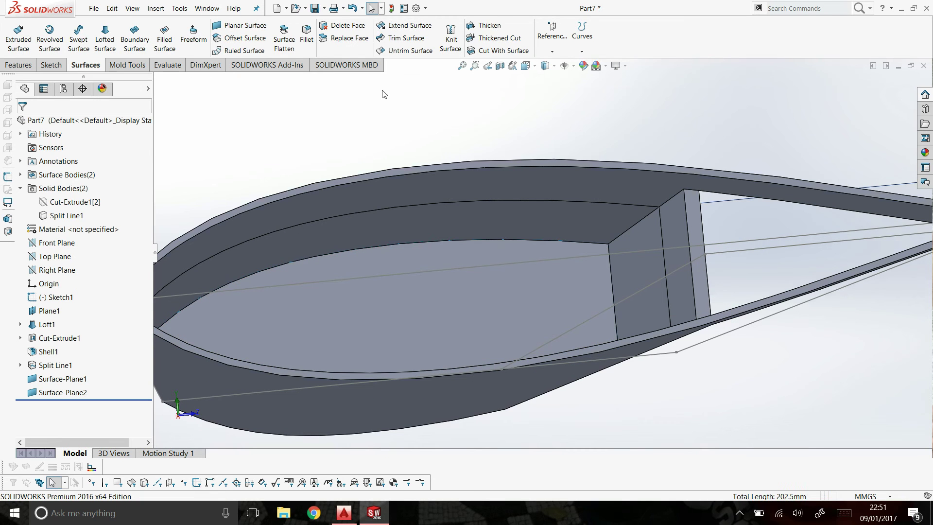
Create the third planar rib surface from the spar, upper and bottom edges.
{"action": "left_click", "coordinate": [243, 25]}
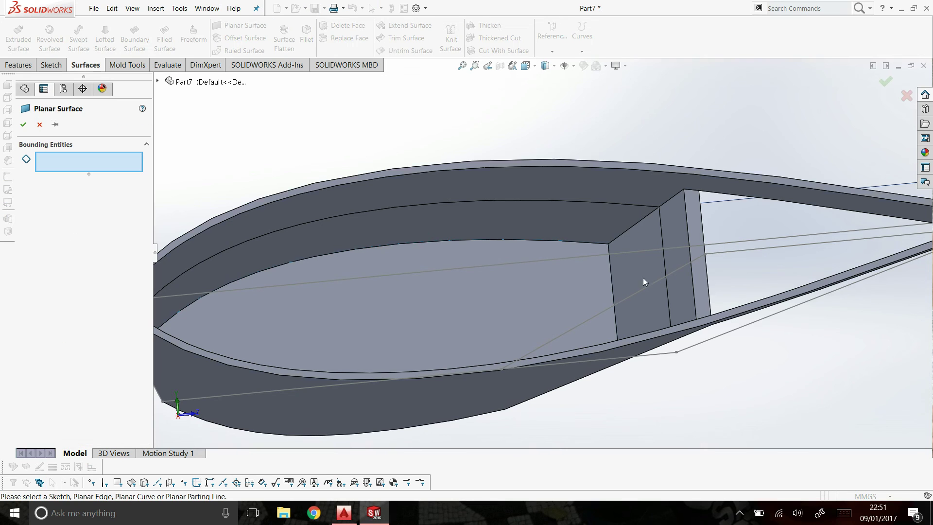
{"action": "left_click", "coordinate": [662, 241]}
{"action": "left_click", "coordinate": [649, 208]}
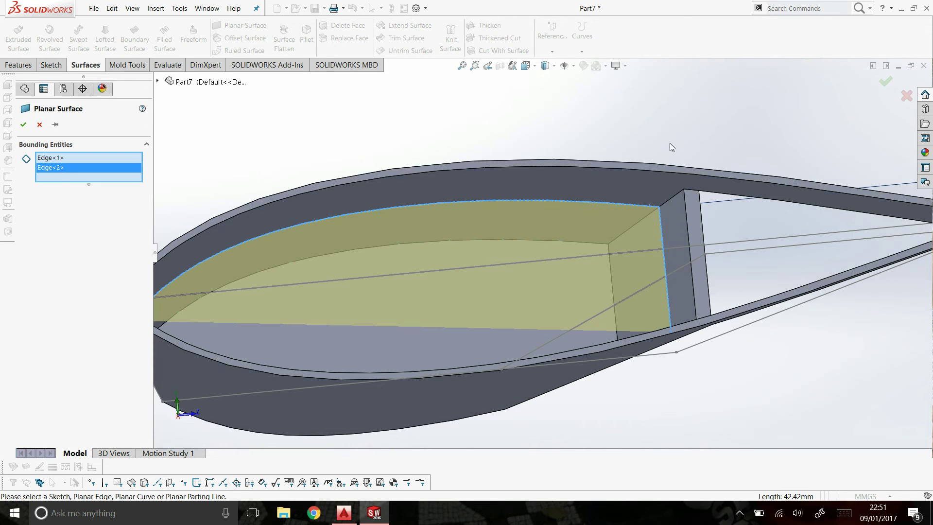
{"action": "right_click", "coordinate": [671, 141]}
{"action": "mouse_move", "coordinate": [724, 206]}
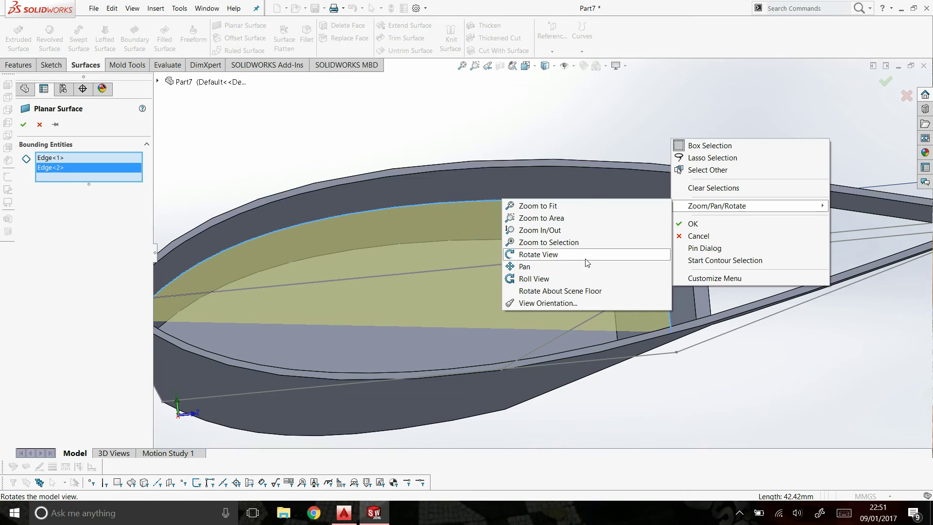
{"action": "left_click", "coordinate": [587, 260]}
{"action": "left_click_drag", "start_coordinate": [586, 262], "coordinate": [575, 309]}
{"action": "right_click", "coordinate": [575, 309]}
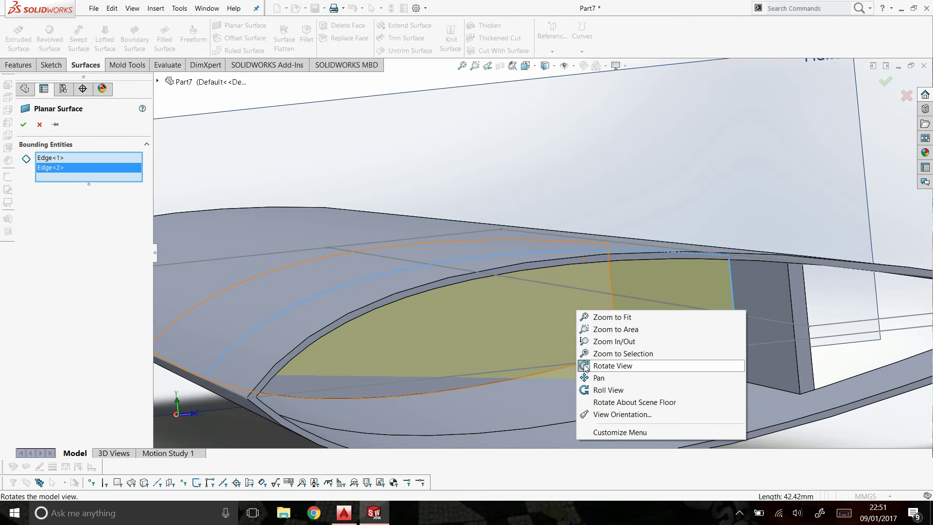
{"action": "left_click", "coordinate": [605, 364]}
{"action": "left_click", "coordinate": [643, 406]}
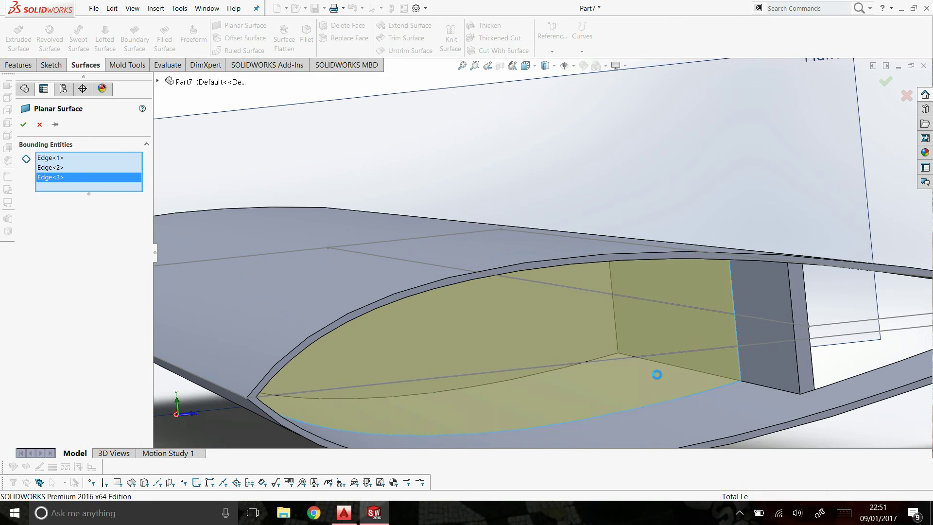
{"action": "key", "text": "Return"}
{"action": "key", "text": "ctrl+shift+z"}
{"action": "scroll", "coordinate": [580, 383], "scroll_direction": "down", "scroll_amount": 3}
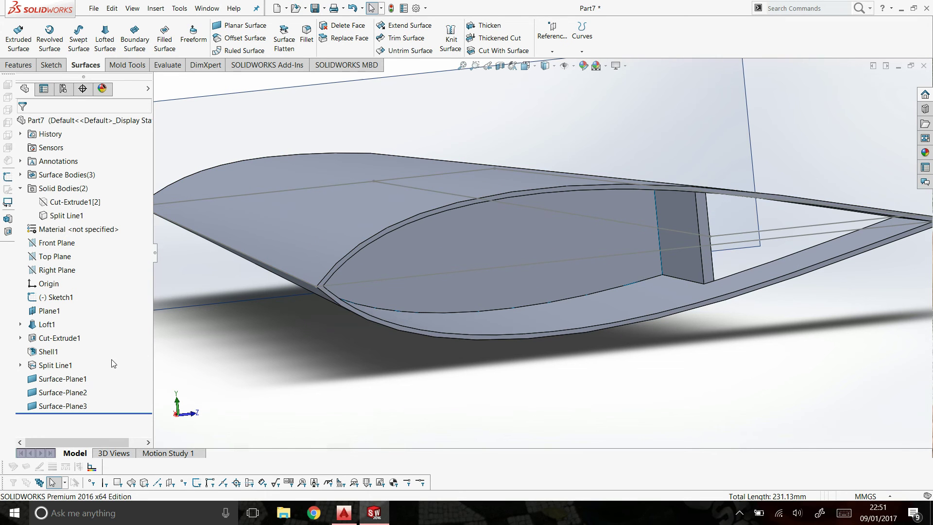
Hide the Split Line1 wing body and orbit the view to inspect the three rib surfaces.
{"action": "left_click", "coordinate": [55, 365]}
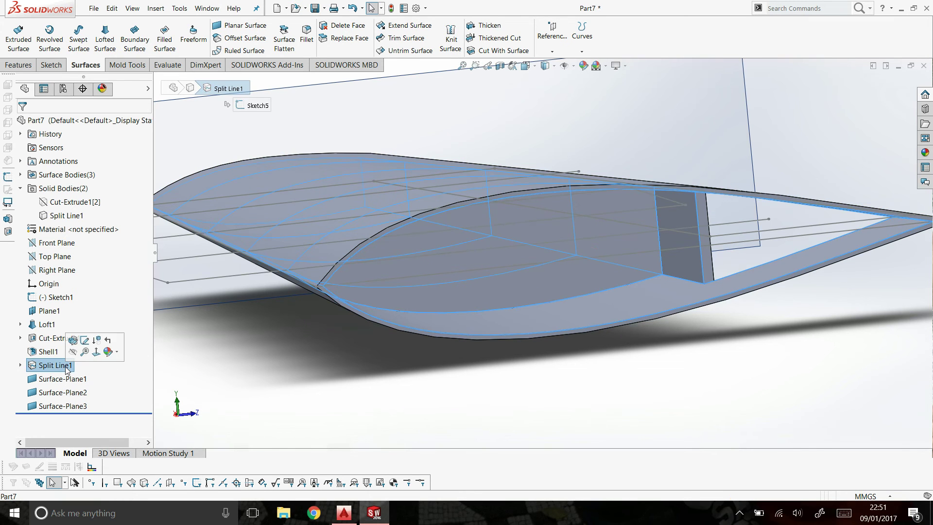
{"action": "left_click", "coordinate": [64, 215]}
{"action": "left_click", "coordinate": [72, 194]}
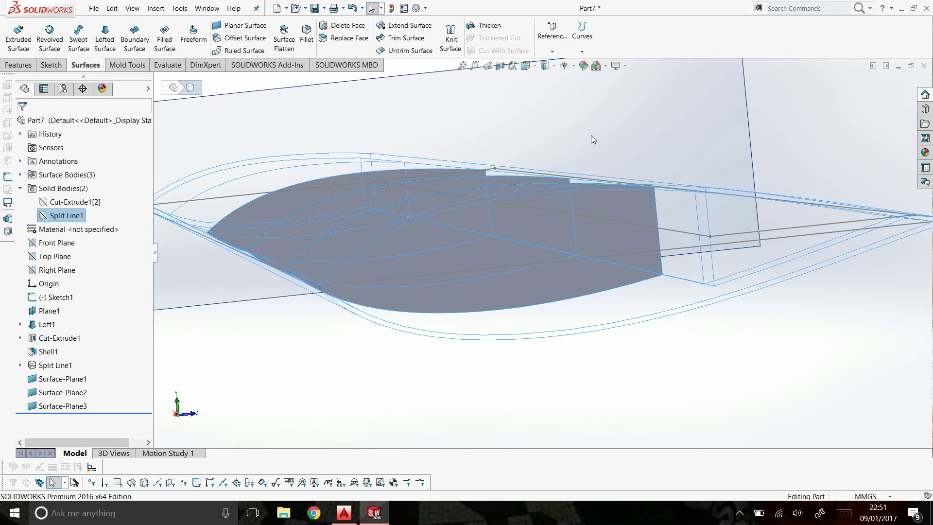
{"action": "right_click", "coordinate": [619, 137]}
{"action": "left_click", "coordinate": [637, 177]}
{"action": "left_click_drag", "start_coordinate": [632, 218], "coordinate": [576, 326]}
{"action": "scroll", "coordinate": [576, 326], "scroll_direction": "up", "scroll_amount": 2}
{"action": "scroll", "coordinate": [453, 264], "scroll_direction": "down", "scroll_amount": 5}
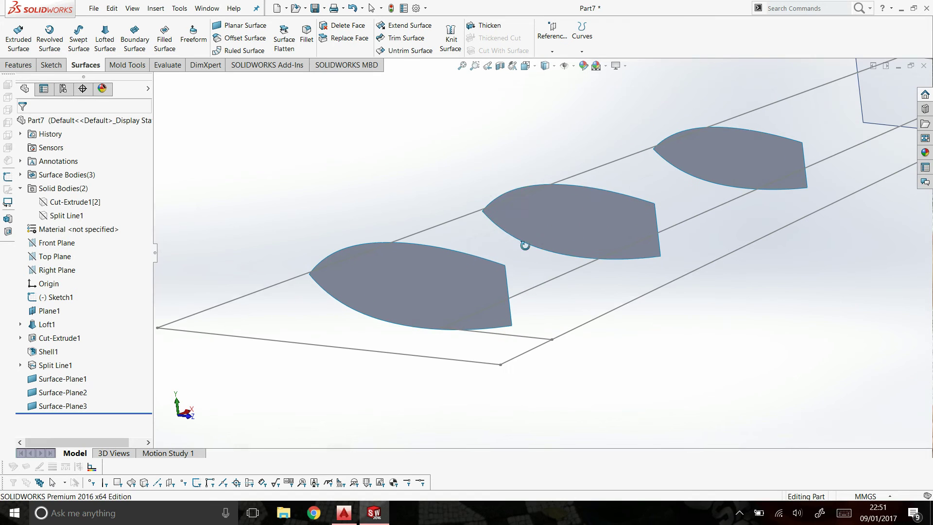
{"action": "right_click", "coordinate": [387, 104]}
{"action": "left_click", "coordinate": [402, 111]}
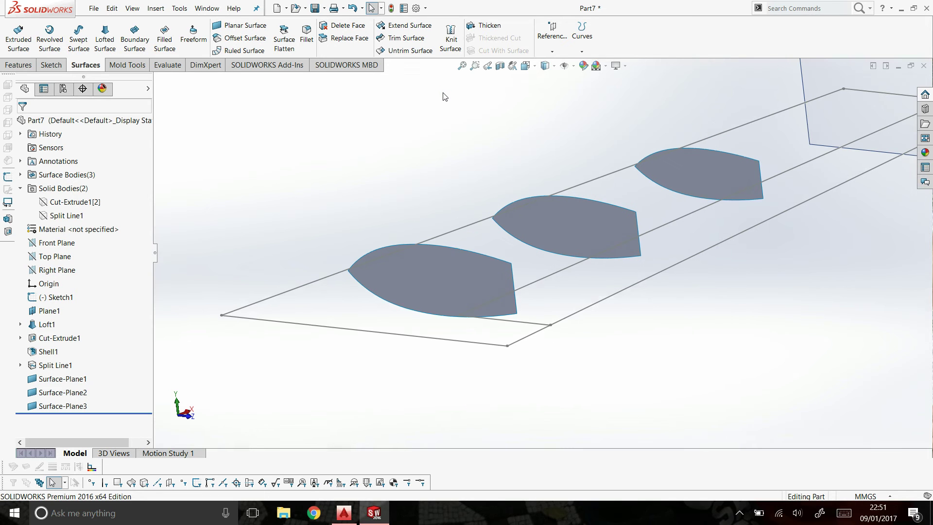
Thicken the left rib surface into a 1.2 mm solid.
{"action": "left_click", "coordinate": [483, 25]}
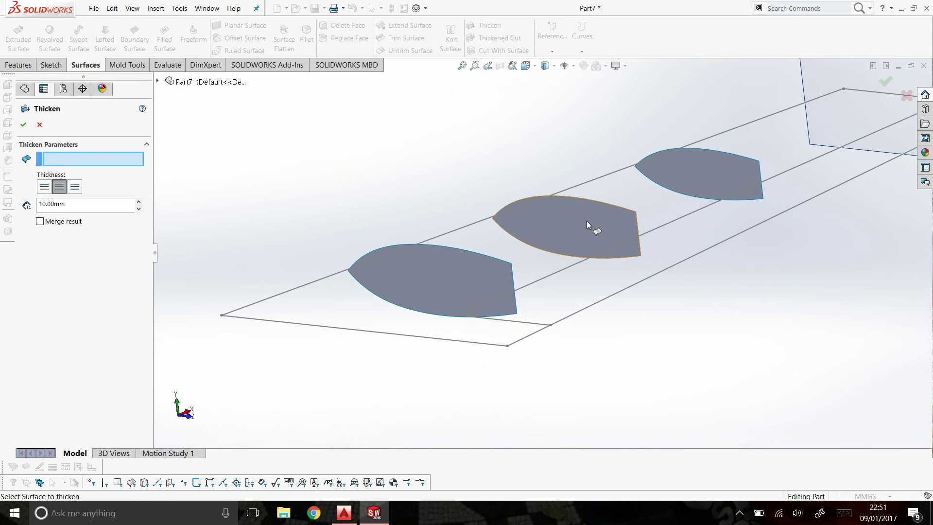
{"action": "scroll", "coordinate": [593, 225], "scroll_direction": "down", "scroll_amount": 2}
{"action": "left_click", "coordinate": [471, 279]}
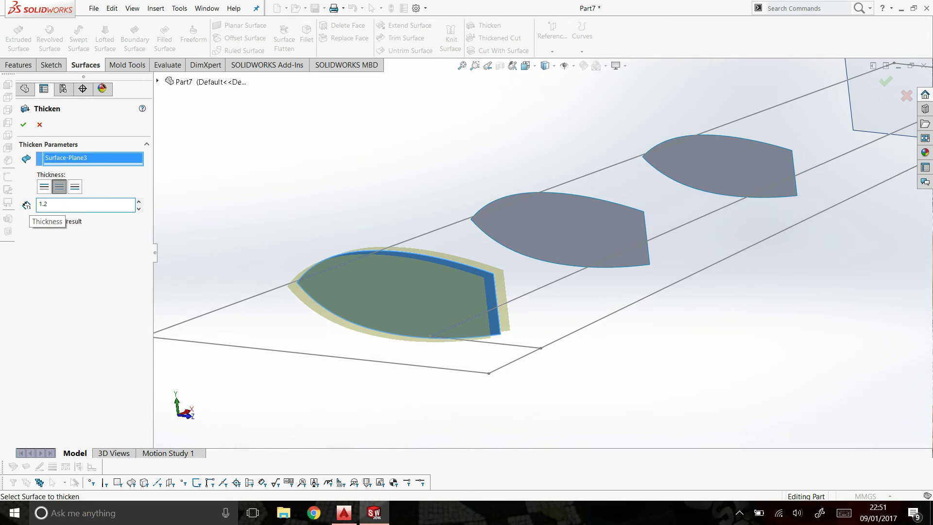
{"action": "key", "text": "Return"}
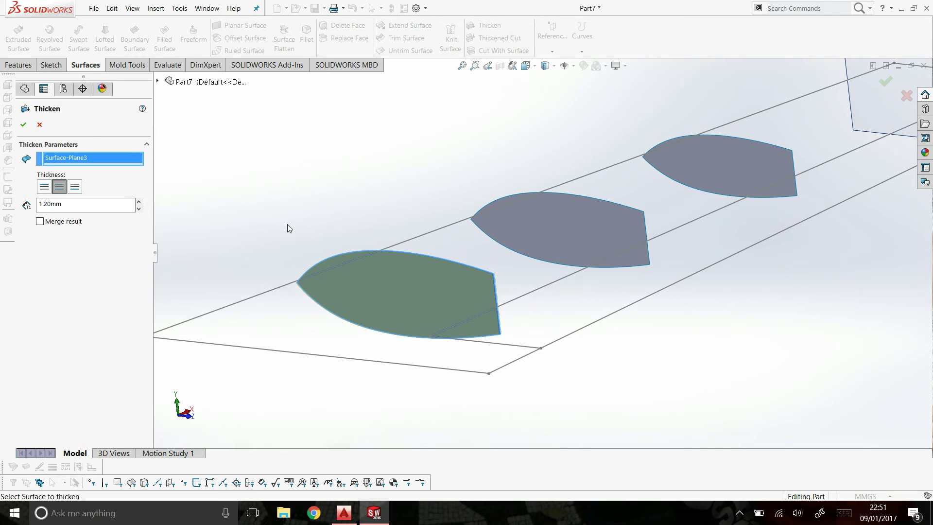
{"action": "left_click", "coordinate": [23, 124]}
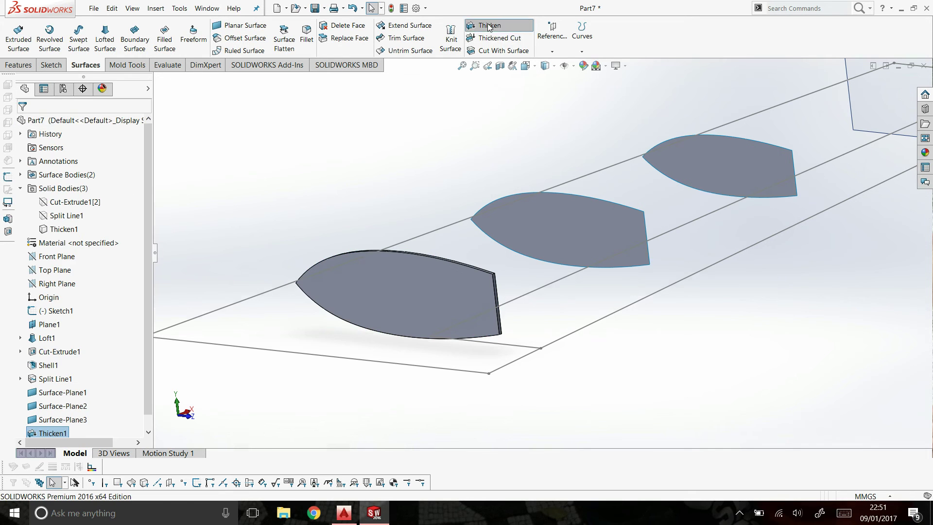
Thicken the middle and remaining rib surfaces into 1.2 mm solids as well.
{"action": "left_click", "coordinate": [488, 28]}
{"action": "left_click", "coordinate": [575, 221]}
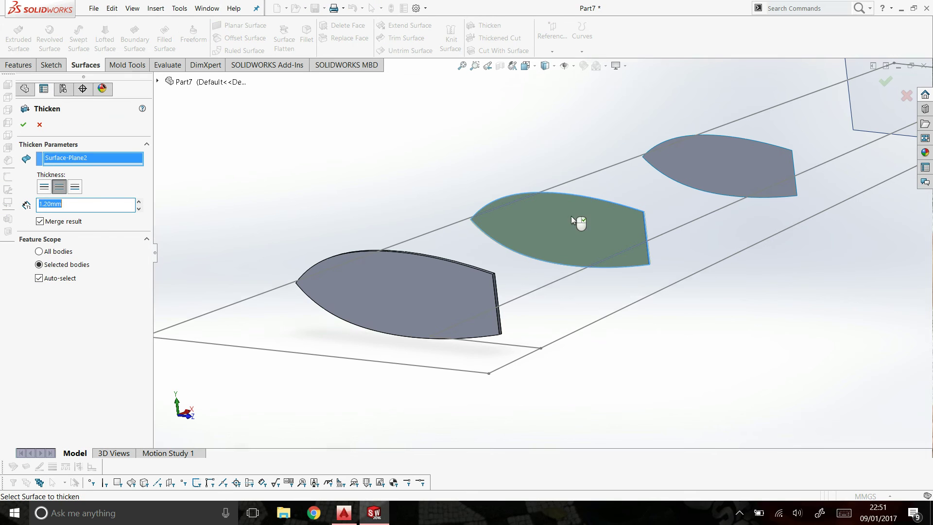
{"action": "left_click", "coordinate": [24, 126]}
{"action": "left_click", "coordinate": [690, 167]}
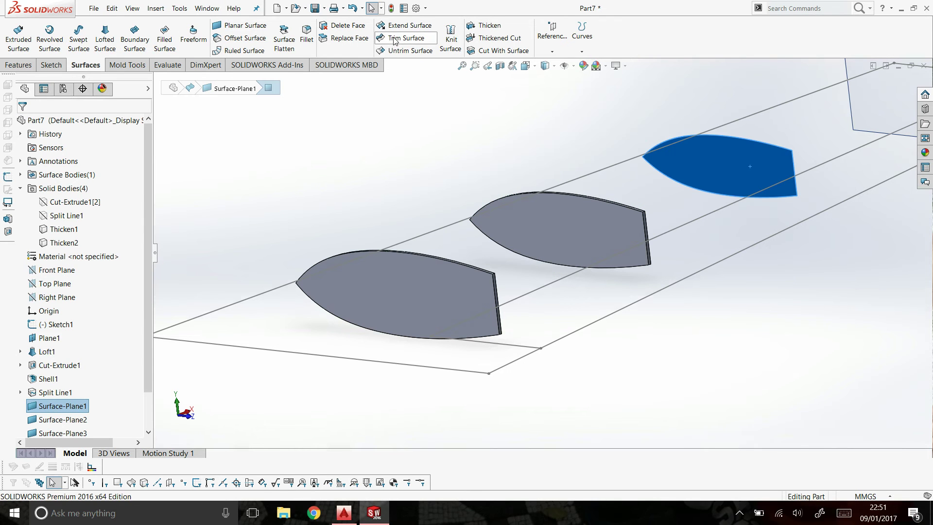
{"action": "left_click", "coordinate": [489, 26]}
{"action": "left_click", "coordinate": [23, 125]}
{"action": "scroll", "coordinate": [436, 197], "scroll_direction": "up", "scroll_amount": 5}
{"action": "scroll", "coordinate": [444, 281], "scroll_direction": "down", "scroll_amount": 3}
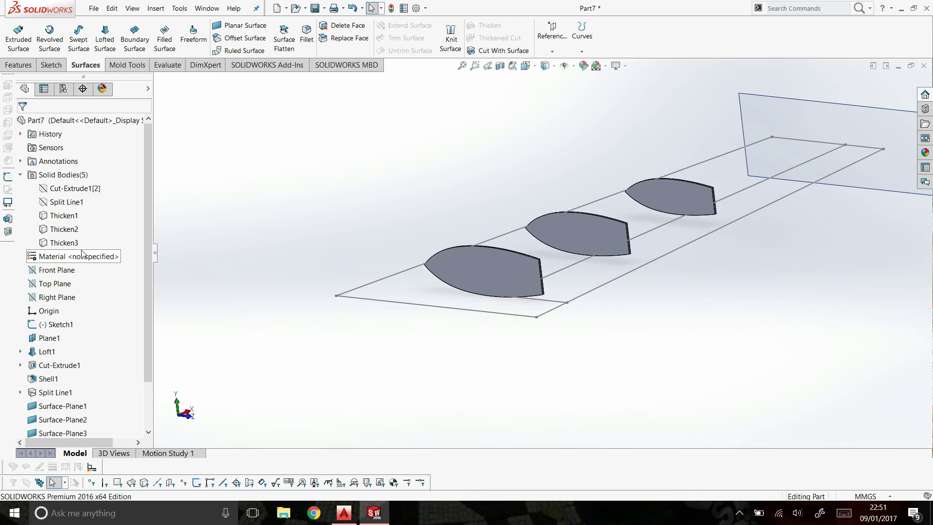
Show the hidden Split Line1 wing body again.
{"action": "left_click", "coordinate": [79, 201]}
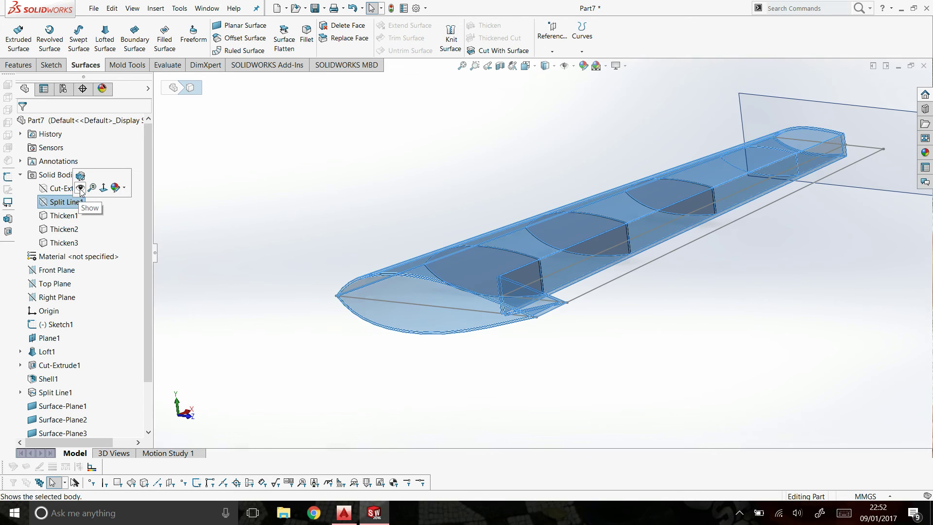
{"action": "left_click", "coordinate": [80, 187]}
{"action": "left_click", "coordinate": [475, 328]}
{"action": "scroll", "coordinate": [470, 334], "scroll_direction": "down", "scroll_amount": 5}
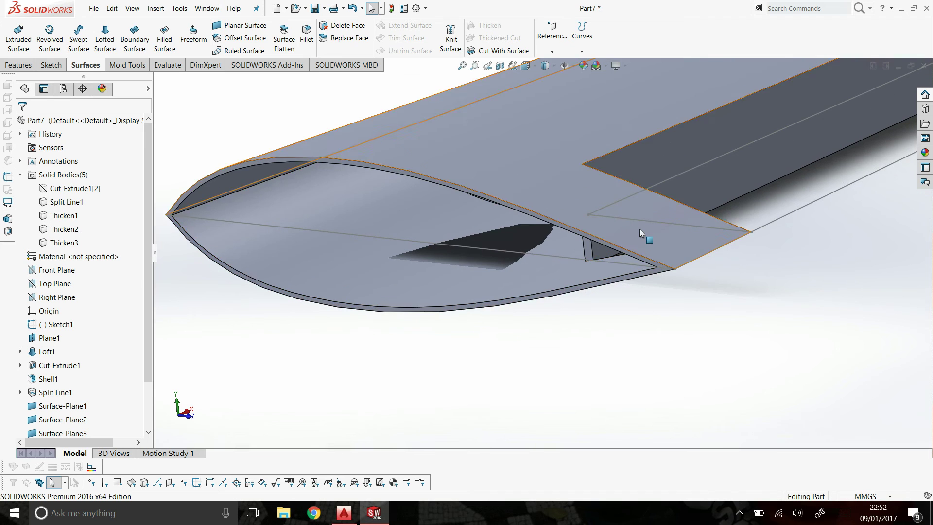
{"action": "scroll", "coordinate": [640, 229], "scroll_direction": "down", "scroll_amount": 3}
{"action": "scroll", "coordinate": [651, 317], "scroll_direction": "up", "scroll_amount": 4}
{"action": "scroll", "coordinate": [228, 234], "scroll_direction": "down", "scroll_amount": 2}
{"action": "scroll", "coordinate": [494, 217], "scroll_direction": "down", "scroll_amount": 2}
Sketch on the wing's end face and convert its upper and lower airfoil edges into it.
{"action": "left_click", "coordinate": [437, 113]}
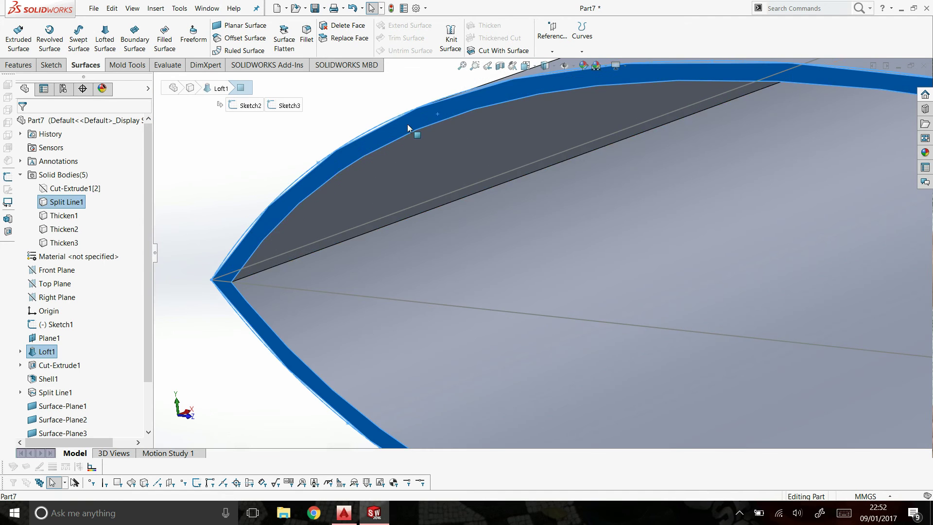
{"action": "right_click", "coordinate": [366, 141]}
{"action": "left_click", "coordinate": [383, 129]}
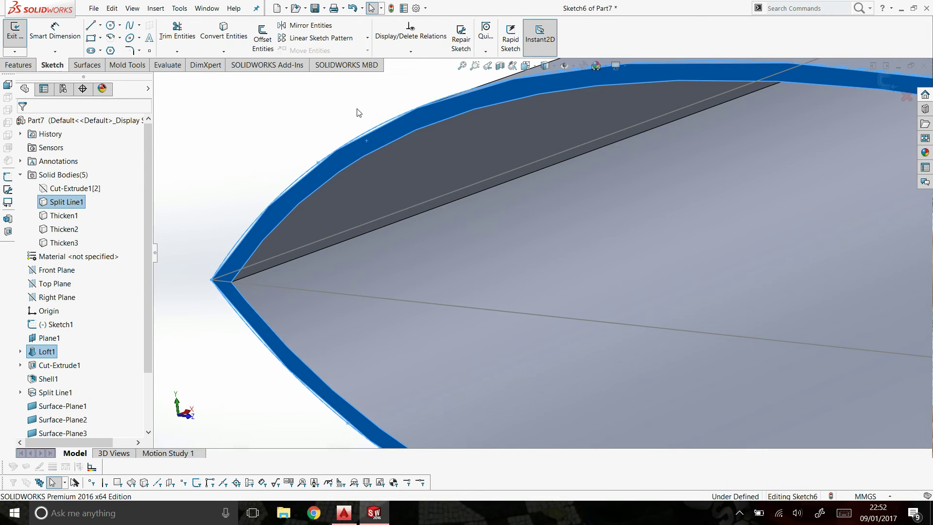
{"action": "left_click", "coordinate": [405, 136]}
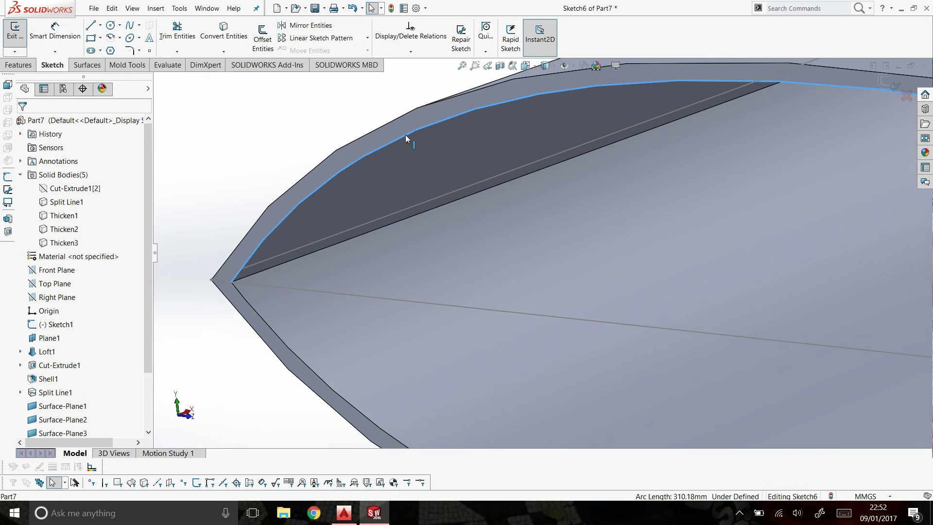
{"action": "left_click", "coordinate": [226, 29]}
{"action": "left_click", "coordinate": [264, 320]}
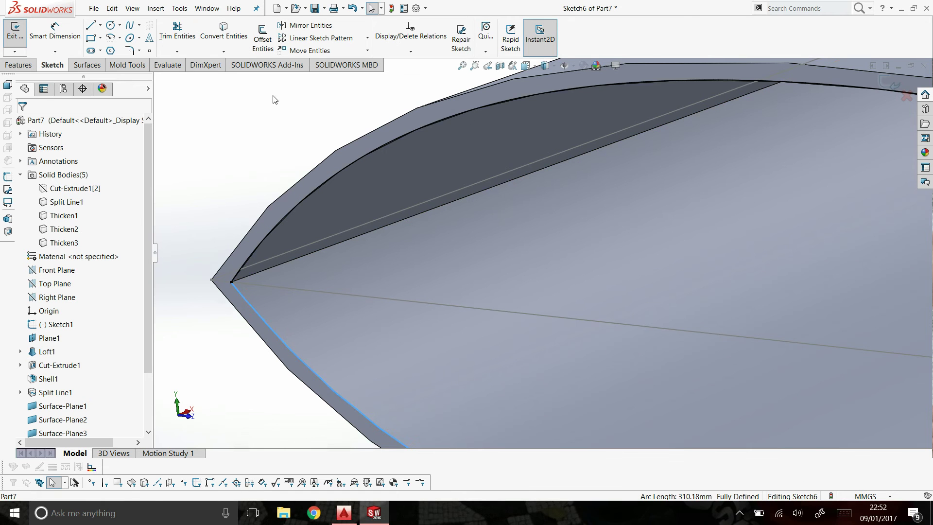
{"action": "left_click", "coordinate": [239, 37]}
{"action": "scroll", "coordinate": [348, 214], "scroll_direction": "up", "scroll_amount": 5}
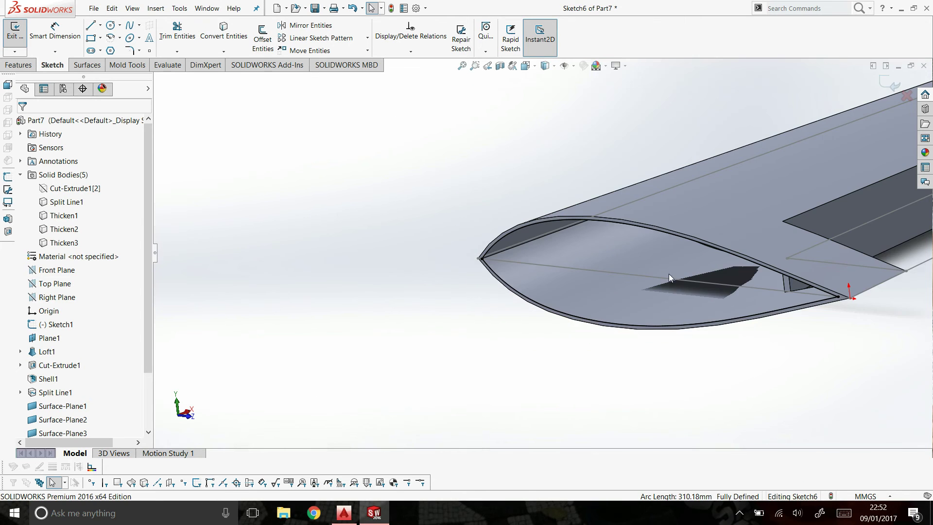
Extrude the airfoil sketch 3 mm into the wing, reversed, with Merge result unchecked.
{"action": "left_click", "coordinate": [18, 64]}
{"action": "left_click", "coordinate": [20, 39]}
{"action": "left_click", "coordinate": [27, 175]}
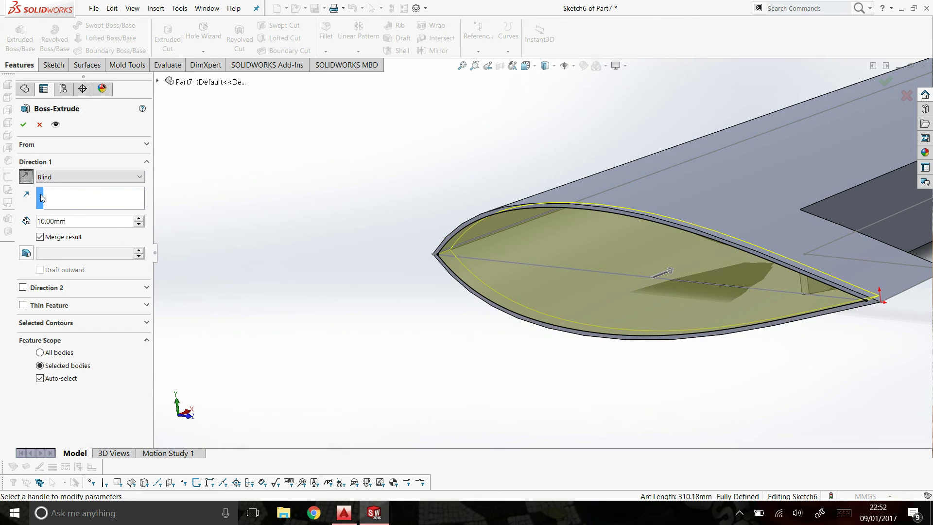
{"action": "left_click_drag", "start_coordinate": [70, 221], "coordinate": [6, 210]}
{"action": "type", "text": "3"}
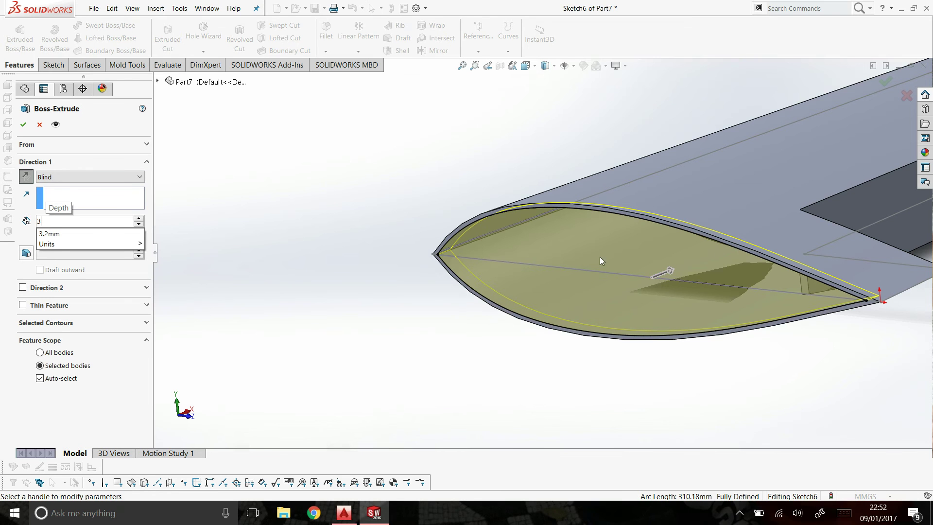
{"action": "key", "text": "Return"}
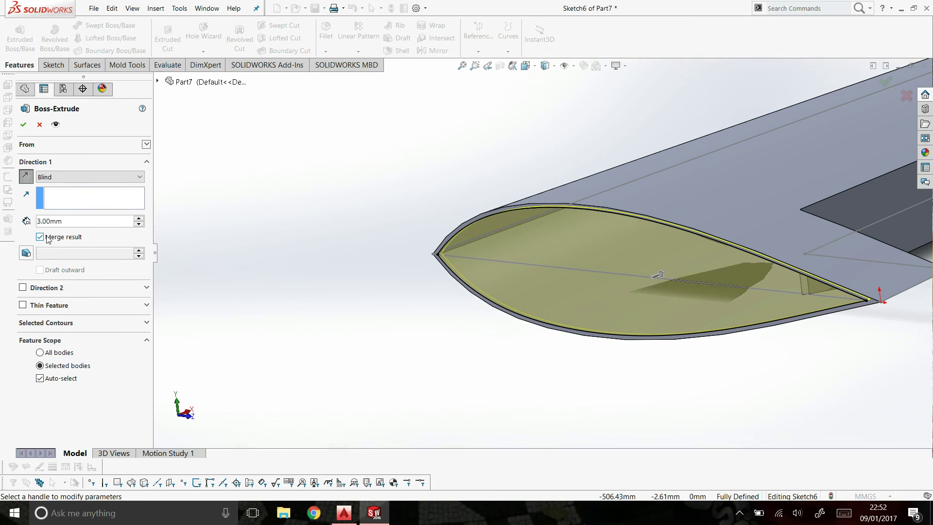
{"action": "left_click", "coordinate": [41, 238]}
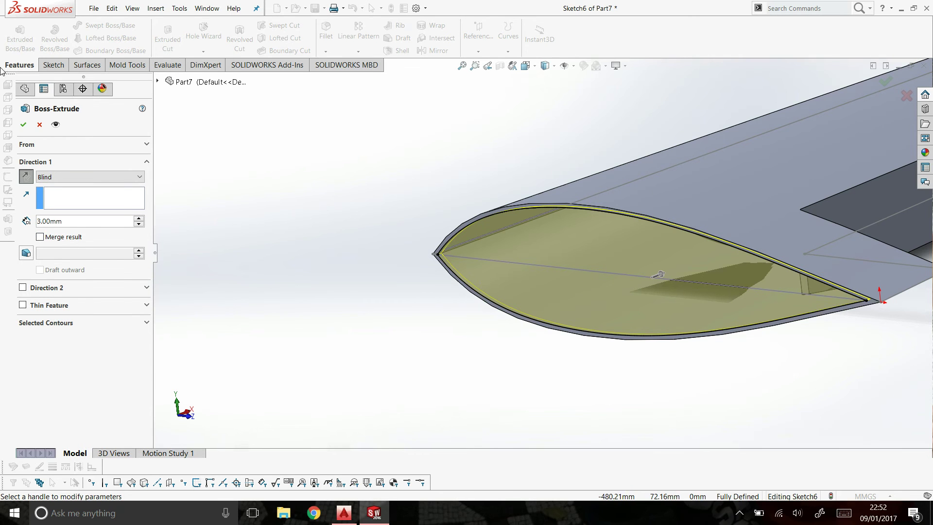
{"action": "left_click", "coordinate": [24, 125]}
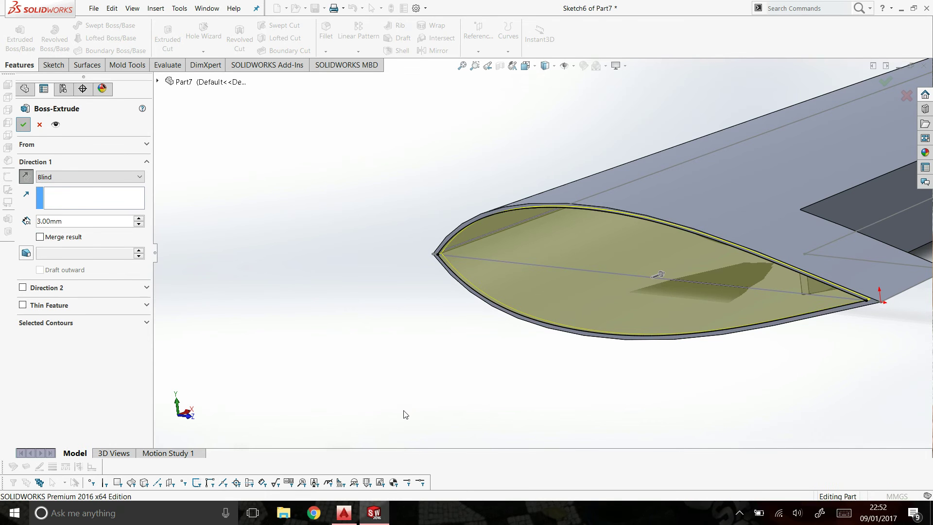
{"action": "middle_click_drag", "start_coordinate": [406, 327], "coordinate": [697, 145]}
Sketch on the wing's open end face and convert its left, top and bottom inner edges.
{"action": "right_click", "coordinate": [749, 116]}
{"action": "left_click", "coordinate": [793, 160]}
{"action": "left_click_drag", "start_coordinate": [809, 298], "coordinate": [650, 320]}
{"action": "scroll", "coordinate": [649, 234], "scroll_direction": "down", "scroll_amount": 6}
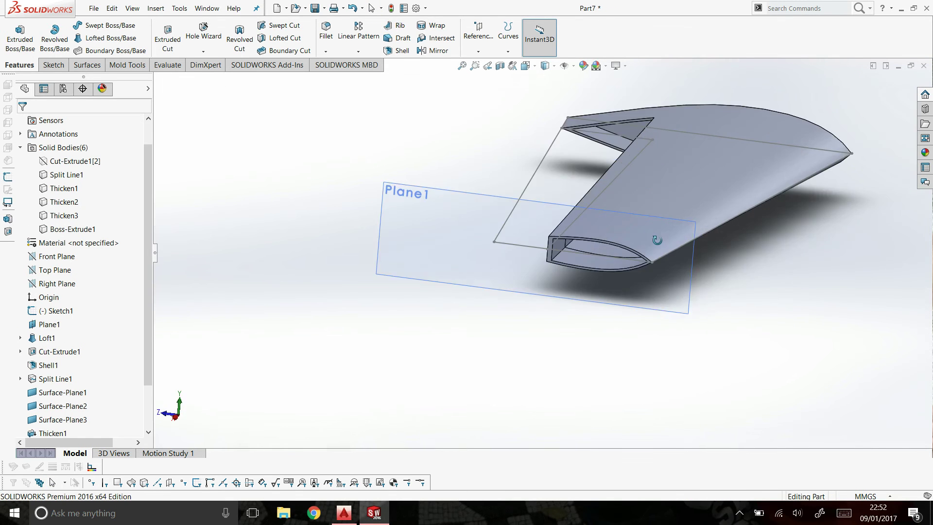
{"action": "right_click", "coordinate": [473, 232]}
{"action": "left_click", "coordinate": [476, 235]}
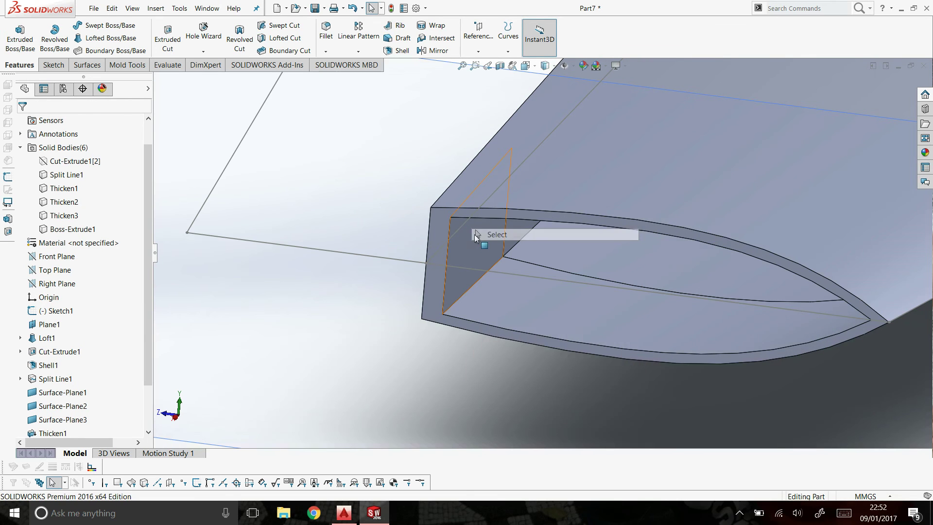
{"action": "left_click", "coordinate": [442, 220]}
{"action": "left_click", "coordinate": [480, 192]}
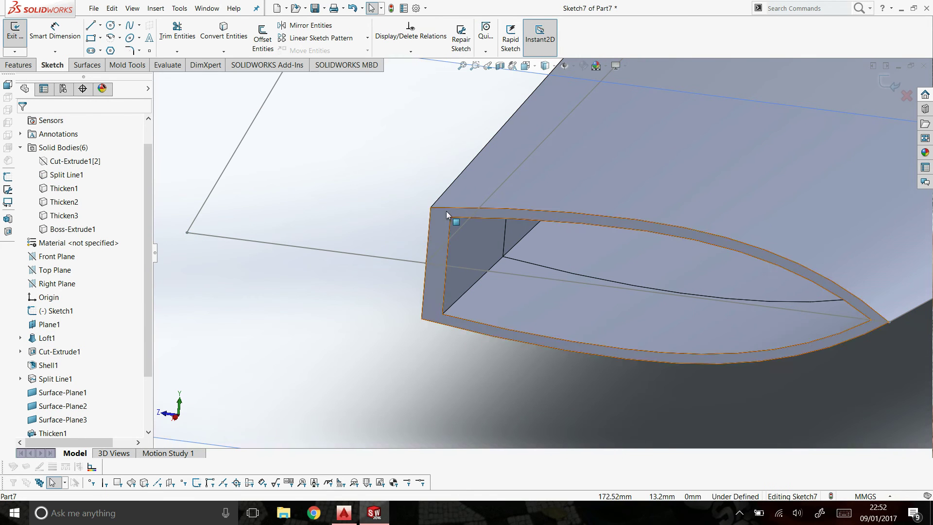
{"action": "left_click", "coordinate": [244, 45]}
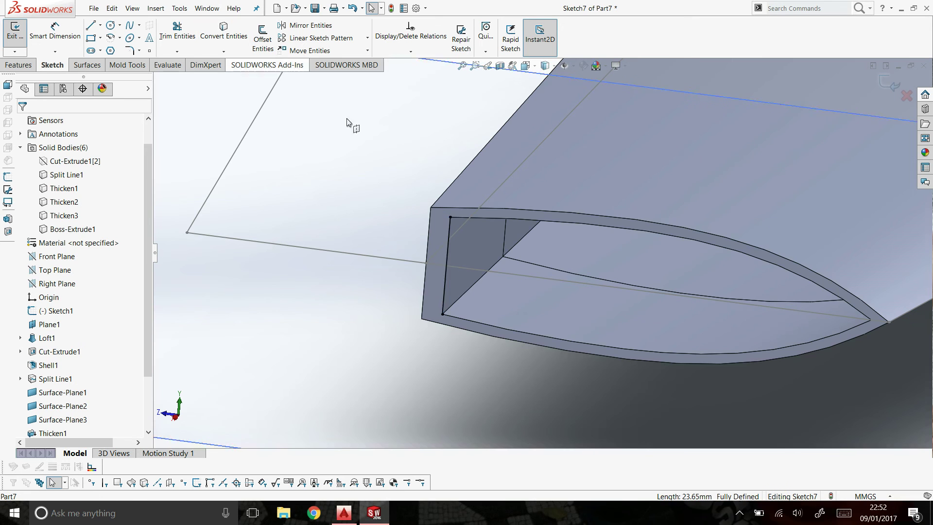
{"action": "left_click", "coordinate": [482, 218]}
{"action": "left_click", "coordinate": [232, 26]}
{"action": "left_click", "coordinate": [474, 318]}
{"action": "left_click", "coordinate": [225, 29]}
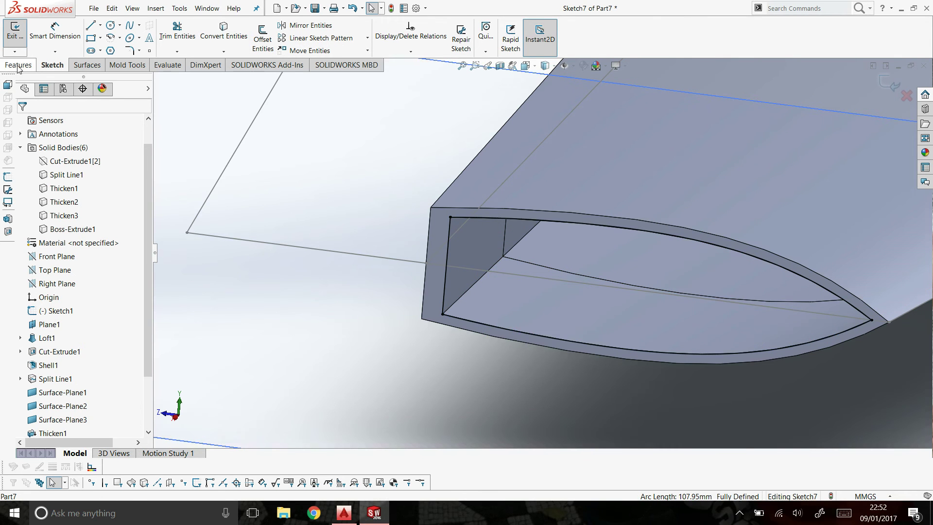
Extrude the end-face sketch 3 mm reversed into the wing as a separate body.
{"action": "left_click", "coordinate": [19, 65]}
{"action": "left_click", "coordinate": [19, 37]}
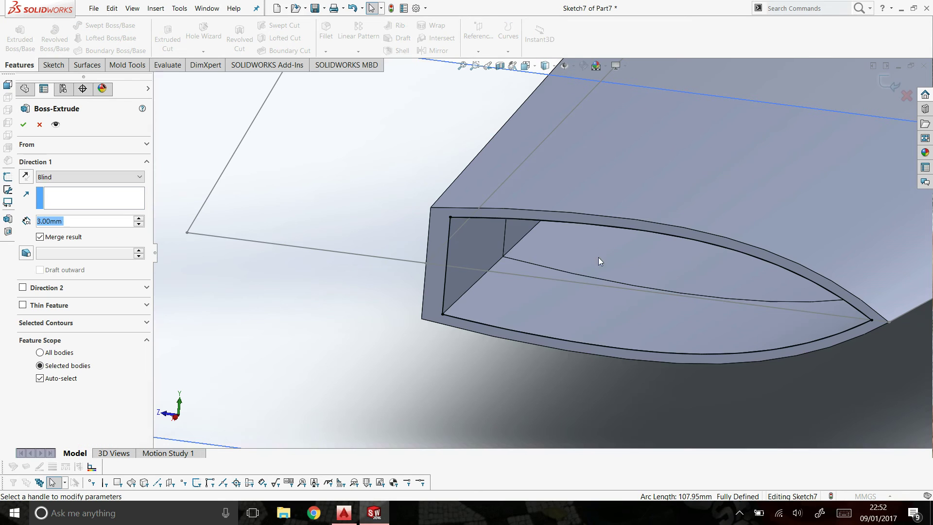
{"action": "left_click", "coordinate": [26, 177]}
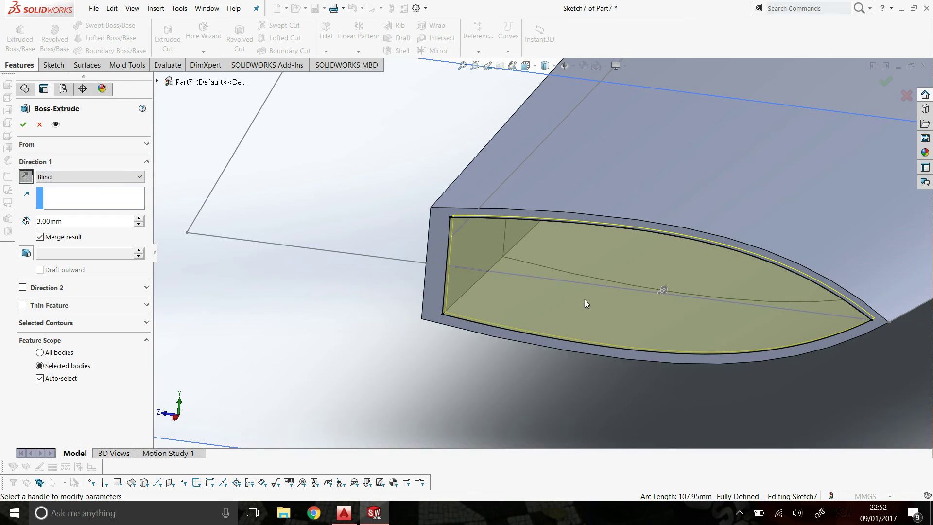
{"action": "left_click", "coordinate": [40, 237]}
{"action": "left_click", "coordinate": [22, 126]}
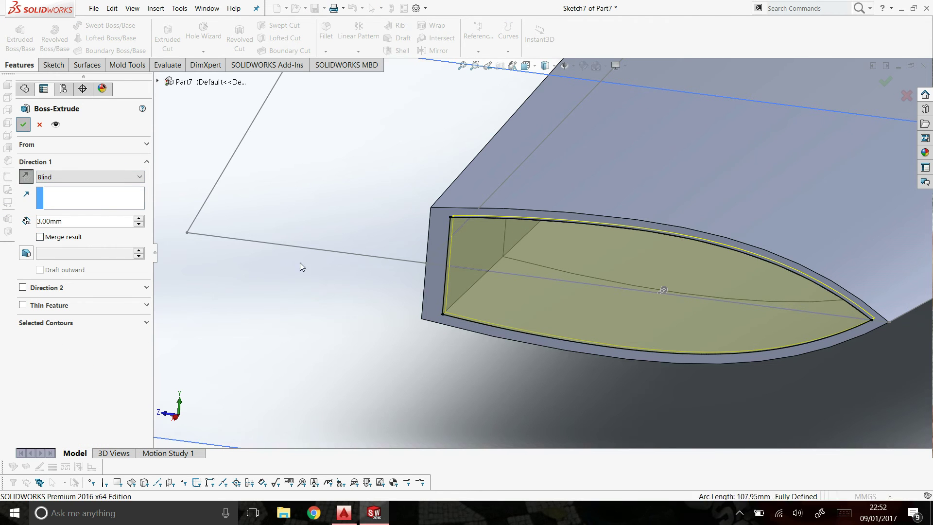
{"action": "key", "text": "f"}
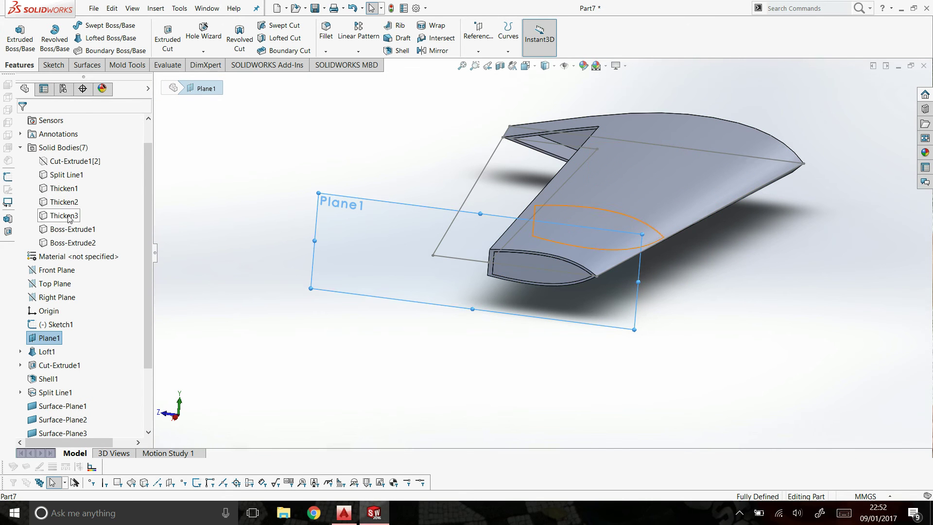
Hide the Split Line1 wing skin and orbit the view onto the stacked rib sections.
{"action": "left_click", "coordinate": [68, 178]}
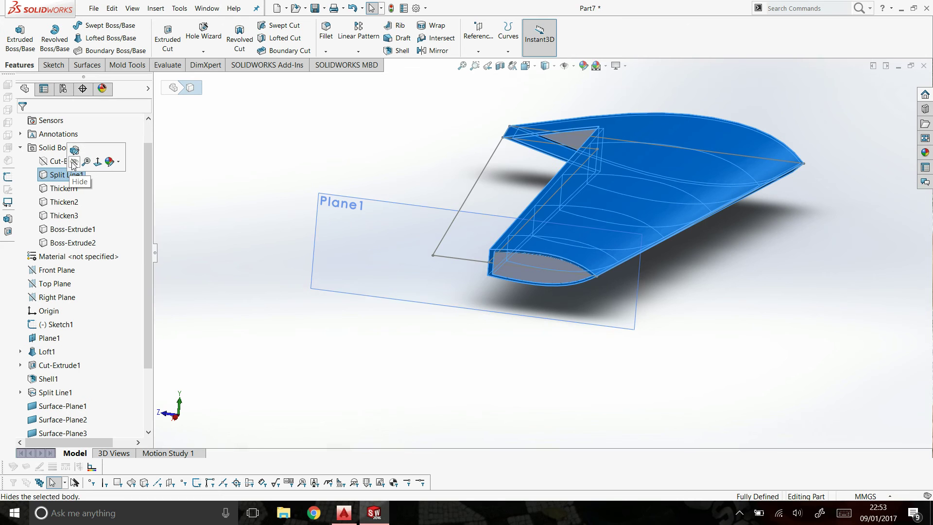
{"action": "left_click", "coordinate": [75, 150]}
{"action": "left_click", "coordinate": [305, 134]}
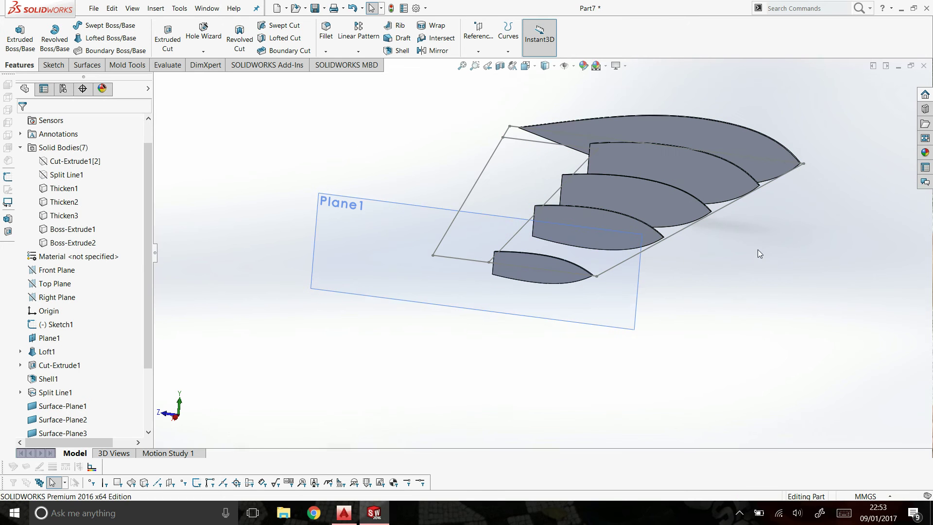
{"action": "right_click", "coordinate": [757, 230]}
{"action": "left_click", "coordinate": [761, 298]}
{"action": "left_click_drag", "start_coordinate": [761, 298], "coordinate": [424, 233]}
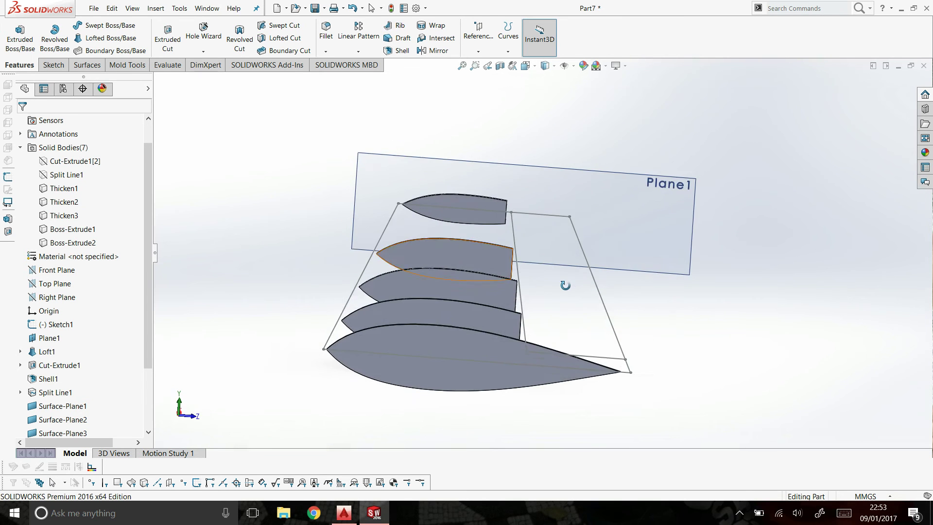
{"action": "scroll", "coordinate": [498, 305], "scroll_direction": "up", "scroll_amount": 2}
{"action": "scroll", "coordinate": [486, 302], "scroll_direction": "down", "scroll_amount": 5}
{"action": "scroll", "coordinate": [486, 287], "scroll_direction": "up", "scroll_amount": 2}
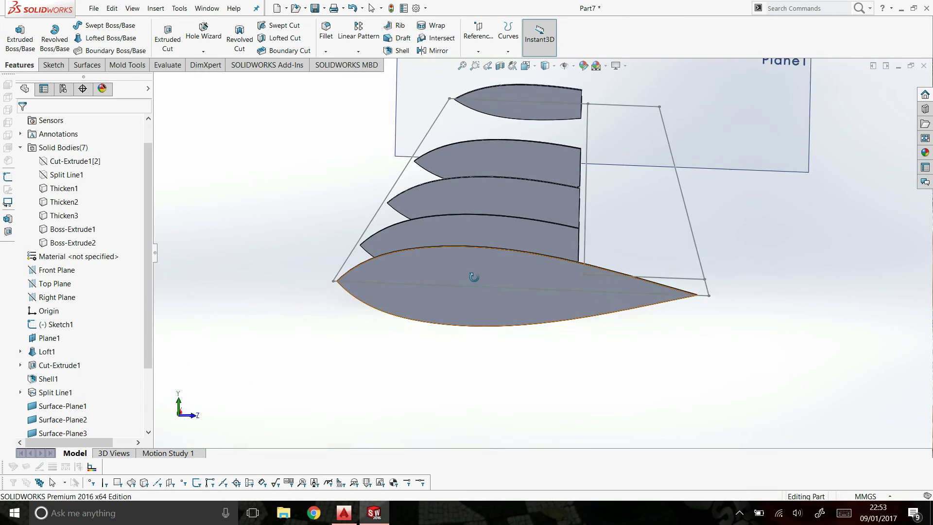
{"action": "left_click_drag", "start_coordinate": [515, 276], "coordinate": [510, 255]}
{"action": "scroll", "coordinate": [510, 256], "scroll_direction": "down", "scroll_amount": 3}
Sketch a corner rectangle on the bottom rib face from the chord line to below the airfoil.
{"action": "right_click", "coordinate": [494, 223]}
{"action": "left_click", "coordinate": [517, 230]}
{"action": "left_click", "coordinate": [482, 260]}
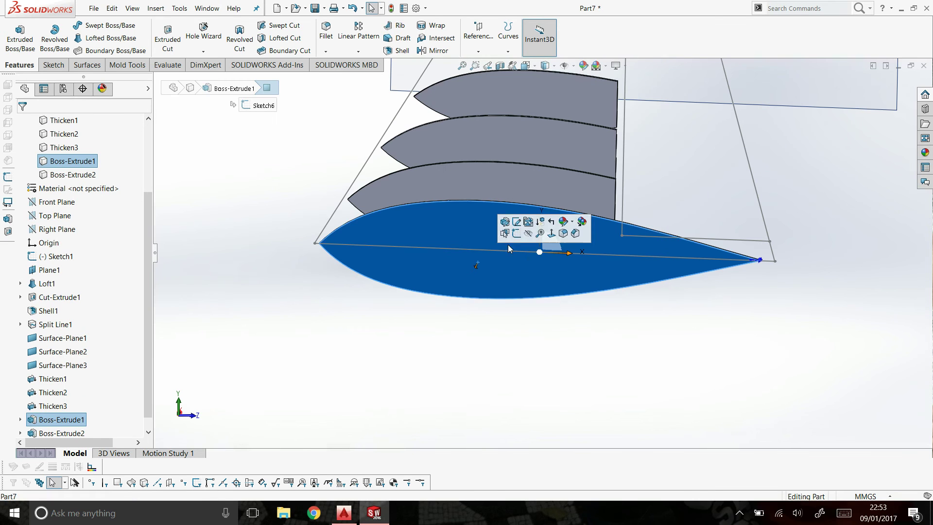
{"action": "left_click", "coordinate": [513, 235]}
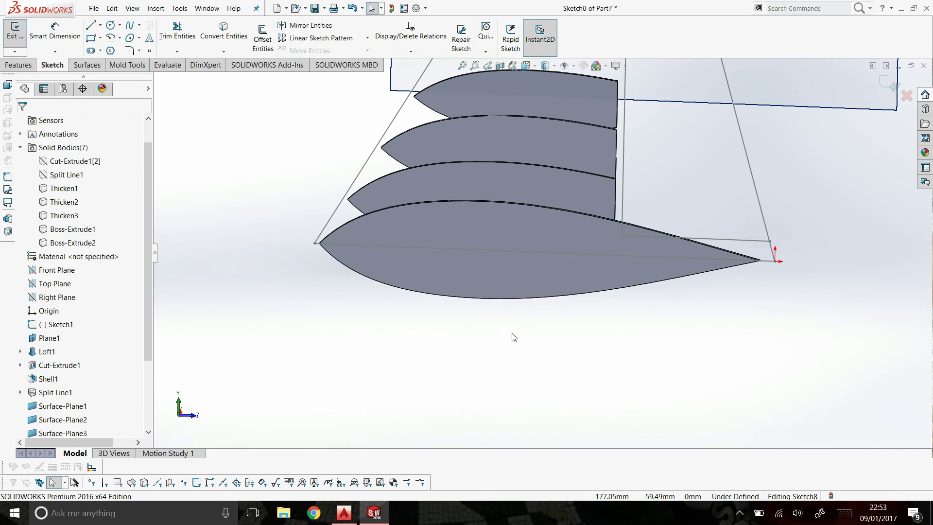
{"action": "left_click", "coordinate": [93, 39]}
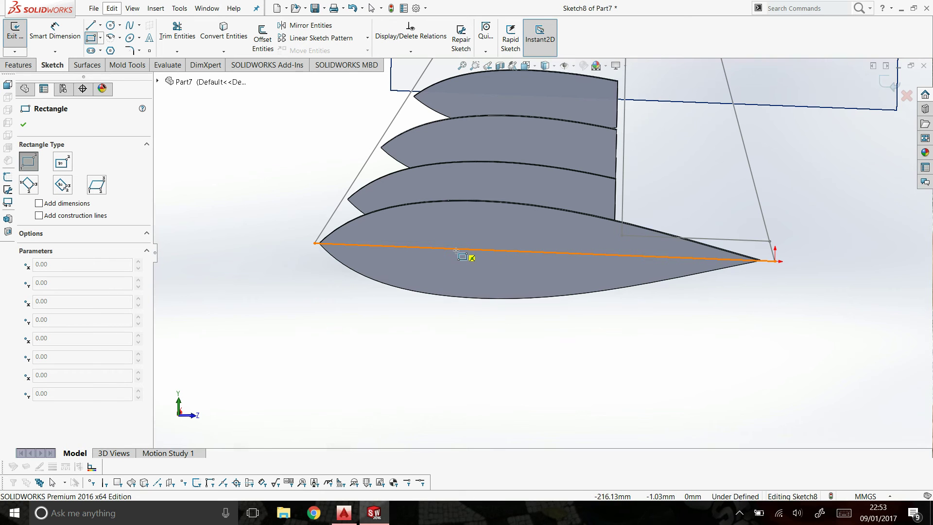
{"action": "left_click", "coordinate": [456, 250]}
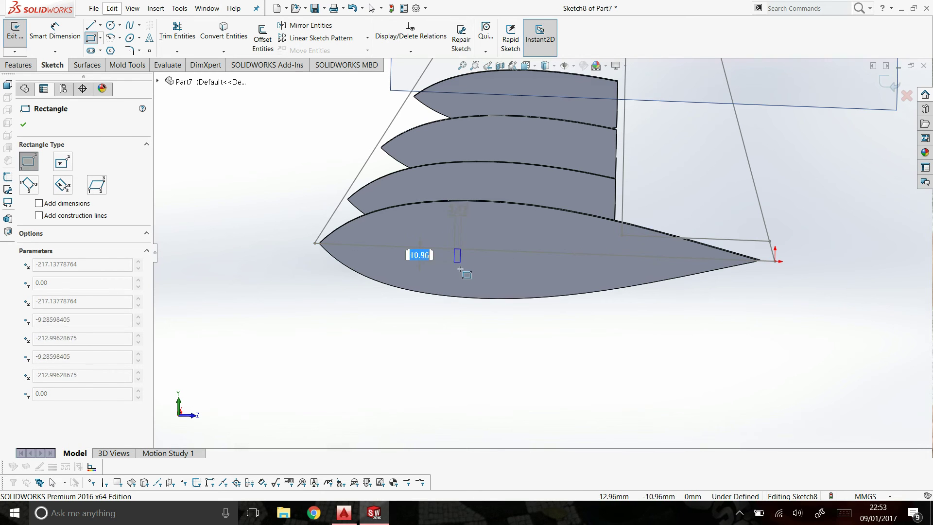
{"action": "left_click", "coordinate": [462, 309]}
{"action": "right_click", "coordinate": [462, 310]}
{"action": "left_click", "coordinate": [472, 316]}
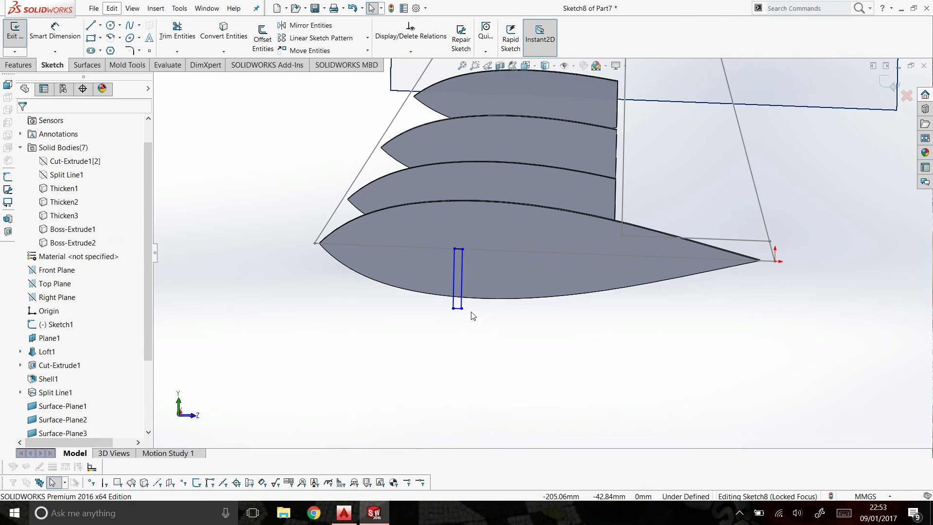
Extrude-cut the rectangle Through All to slot every rib for the spar.
{"action": "left_click", "coordinate": [19, 65]}
{"action": "left_click", "coordinate": [167, 36]}
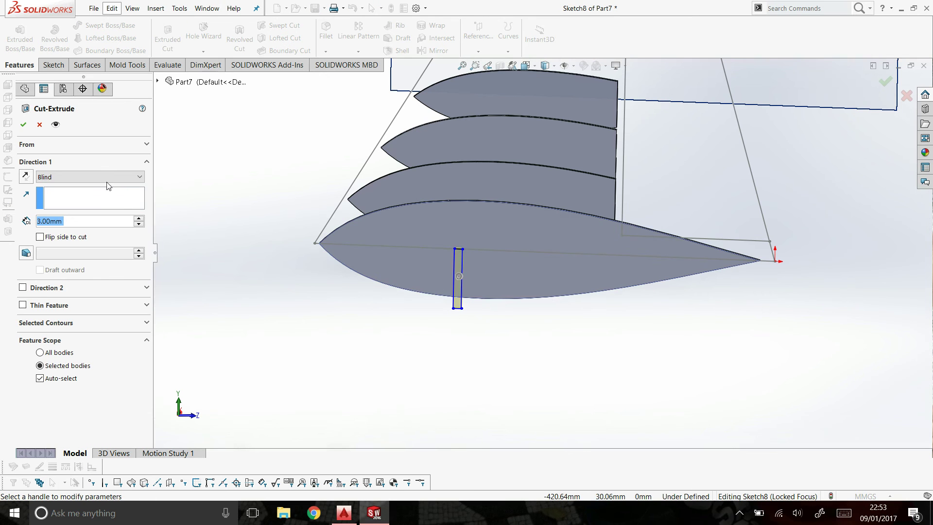
{"action": "left_click", "coordinate": [105, 178]}
{"action": "left_click", "coordinate": [108, 194]}
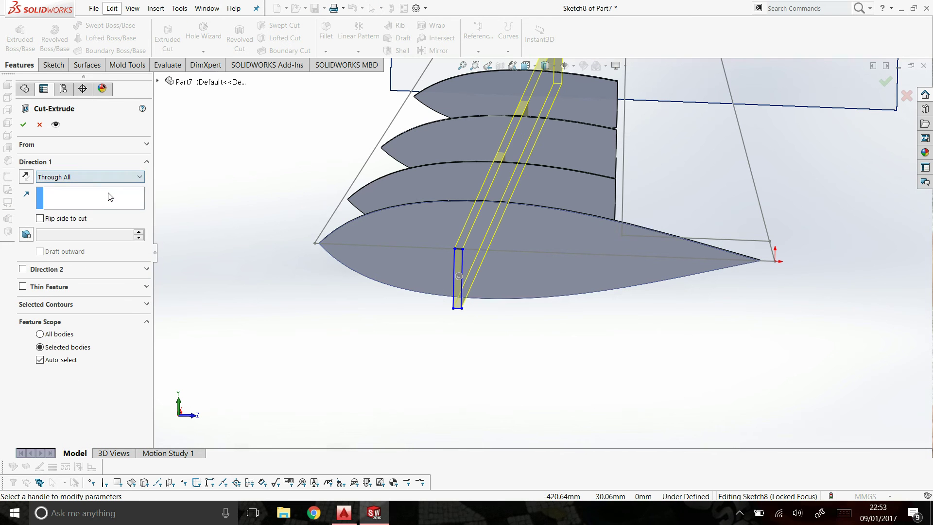
{"action": "left_click", "coordinate": [23, 125]}
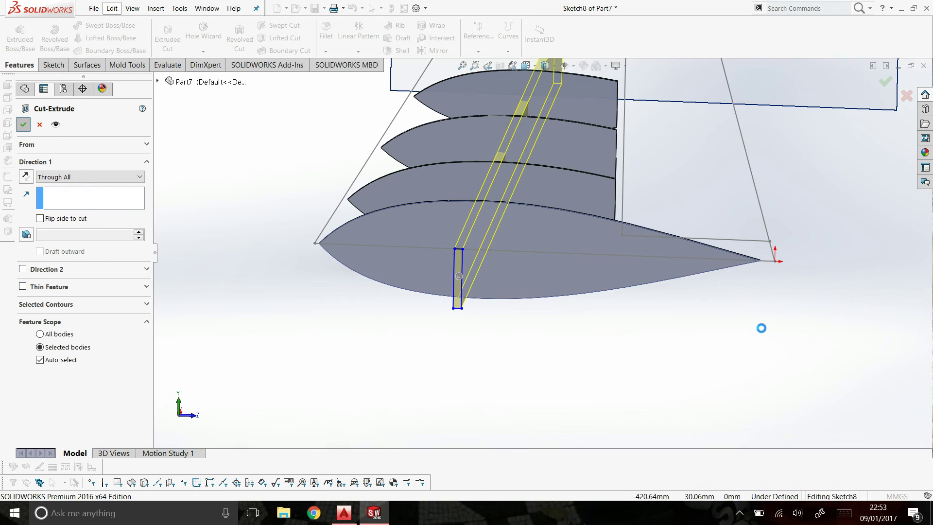
{"action": "right_click", "coordinate": [715, 321]}
Orbit the slotted wing ribs to a new angle and then an upright side view.
{"action": "left_click", "coordinate": [722, 362]}
{"action": "left_click_drag", "start_coordinate": [722, 362], "coordinate": [572, 240]}
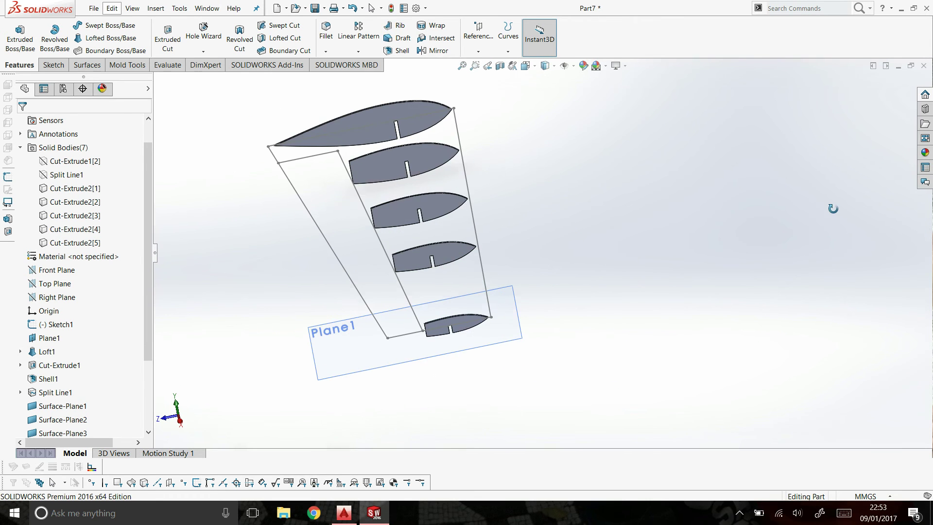
{"action": "left_click_drag", "start_coordinate": [418, 189], "coordinate": [405, 164]}
{"action": "scroll", "coordinate": [419, 278], "scroll_direction": "down", "scroll_amount": 3}
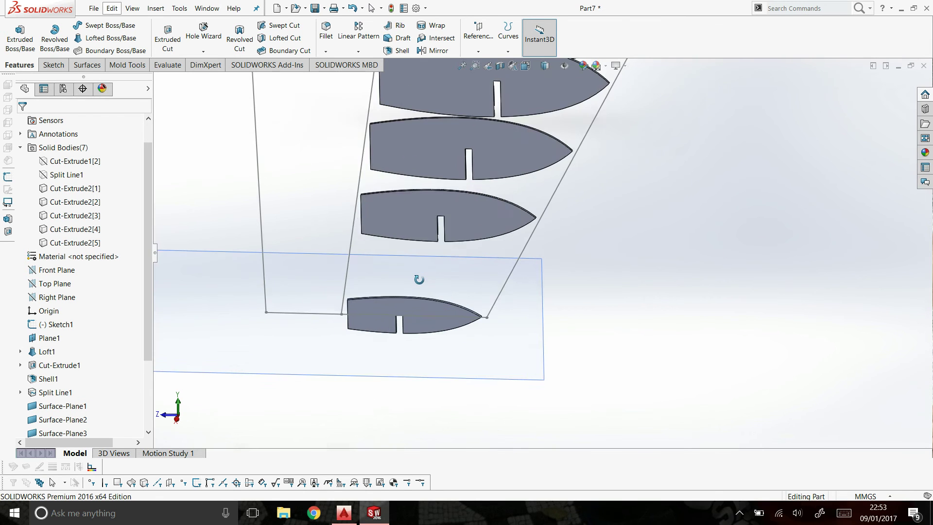
{"action": "scroll", "coordinate": [502, 264], "scroll_direction": "up", "scroll_amount": 4}
{"action": "scroll", "coordinate": [530, 176], "scroll_direction": "down", "scroll_amount": 3}
{"action": "right_click", "coordinate": [530, 176]}
{"action": "left_click", "coordinate": [546, 181]}
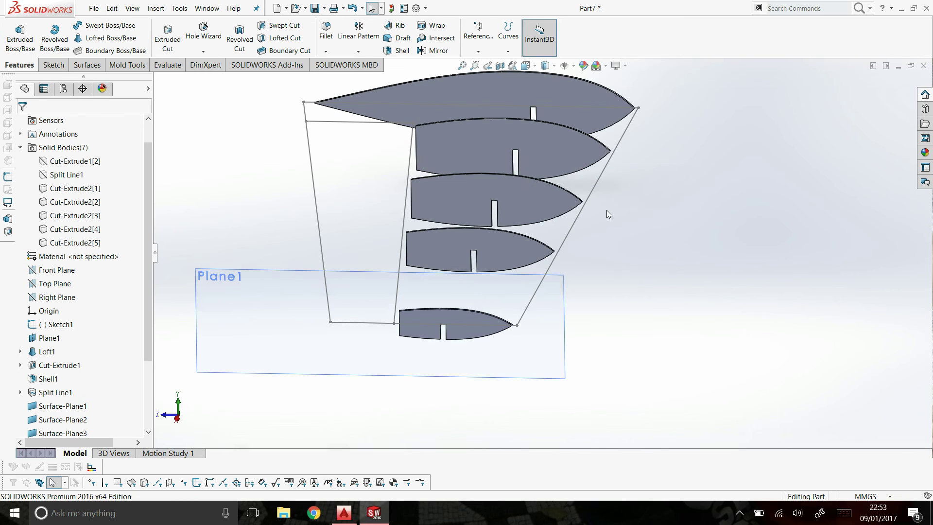
Orbit the model to show Plane1, then start a new document via File > New.
{"action": "scroll", "coordinate": [570, 193], "scroll_direction": "up", "scroll_amount": 3}
{"action": "scroll", "coordinate": [566, 161], "scroll_direction": "down", "scroll_amount": 3}
{"action": "right_click", "coordinate": [567, 160]}
{"action": "left_click", "coordinate": [607, 204]}
{"action": "left_click_drag", "start_coordinate": [537, 239], "coordinate": [670, 127]}
{"action": "right_click", "coordinate": [670, 128]}
{"action": "left_click", "coordinate": [694, 136]}
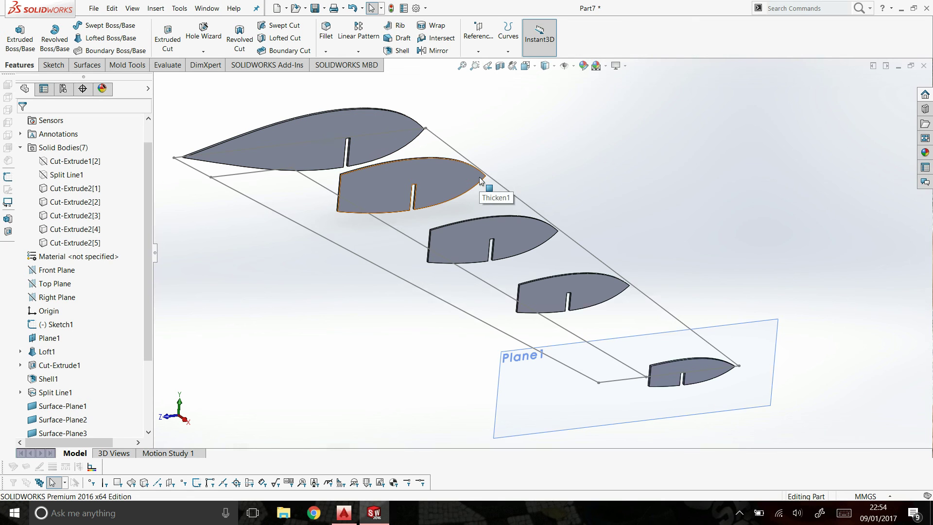
{"action": "left_click", "coordinate": [94, 8]}
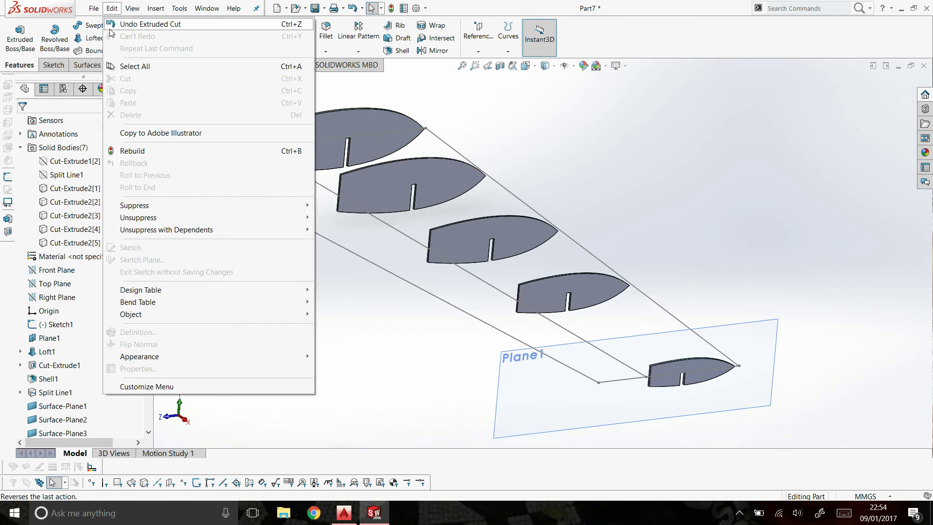
{"action": "left_click", "coordinate": [111, 24]}
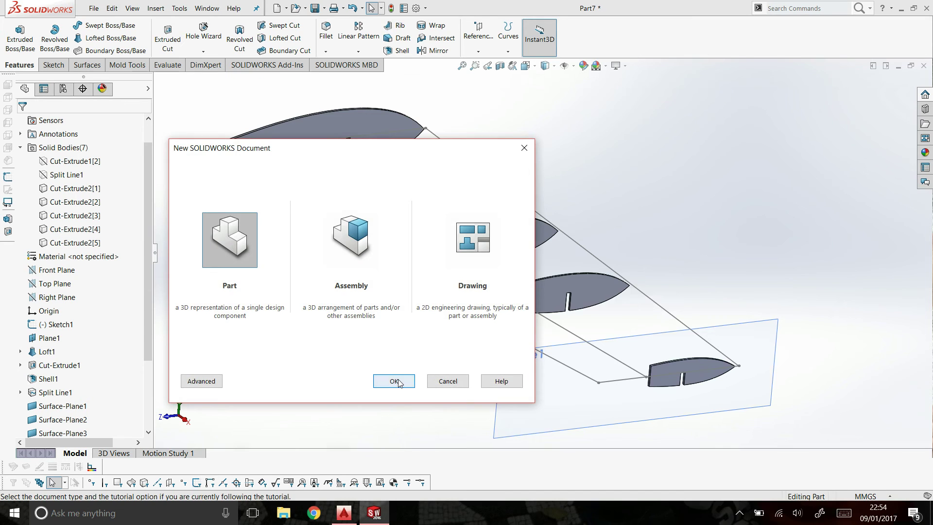
Create a new blank part and start a sketch on the Top Plane.
{"action": "left_click", "coordinate": [398, 383]}
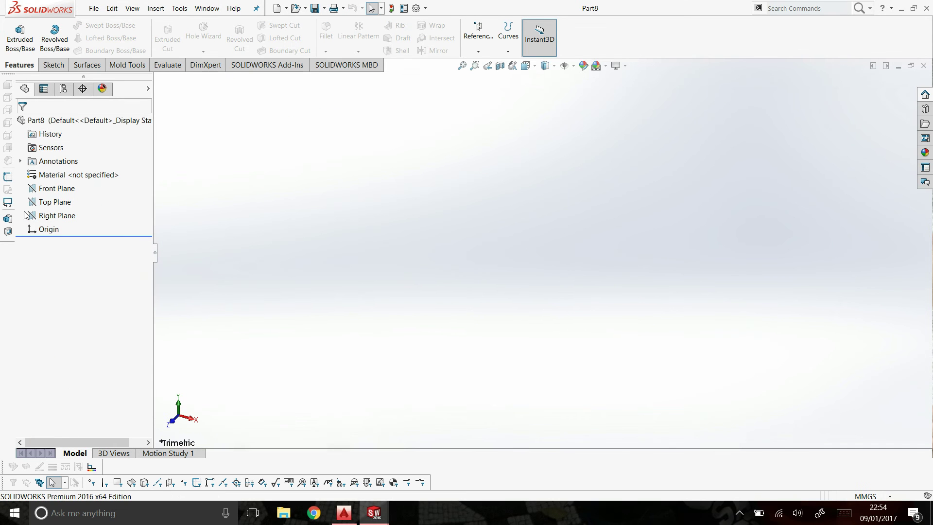
{"action": "left_click", "coordinate": [44, 205]}
{"action": "left_click", "coordinate": [50, 190]}
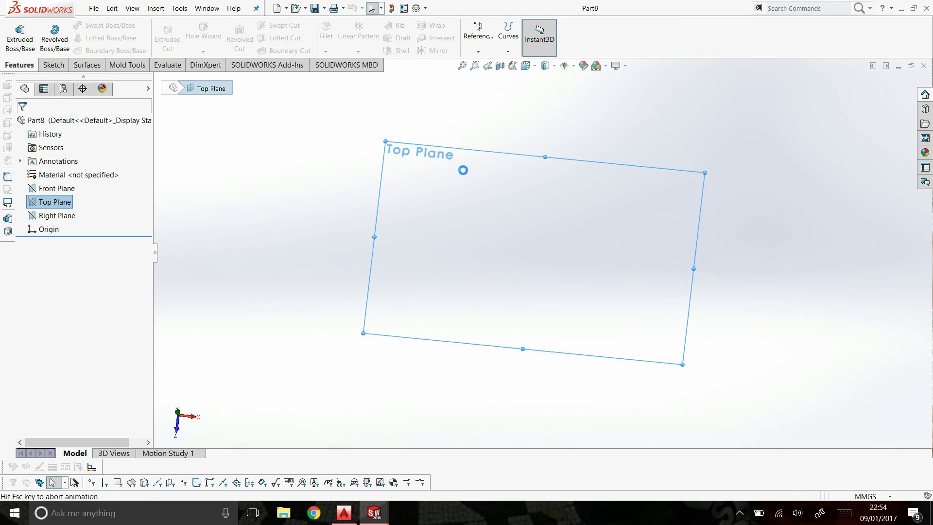
Draw a closed four-sided tapered outline from the origin with vertical root and tip edges.
{"action": "left_click", "coordinate": [91, 26]}
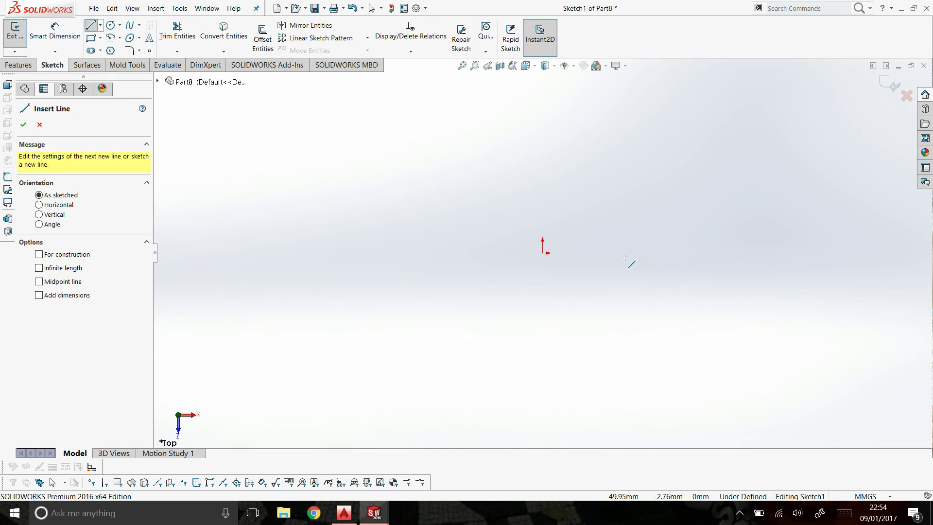
{"action": "left_click", "coordinate": [543, 252]}
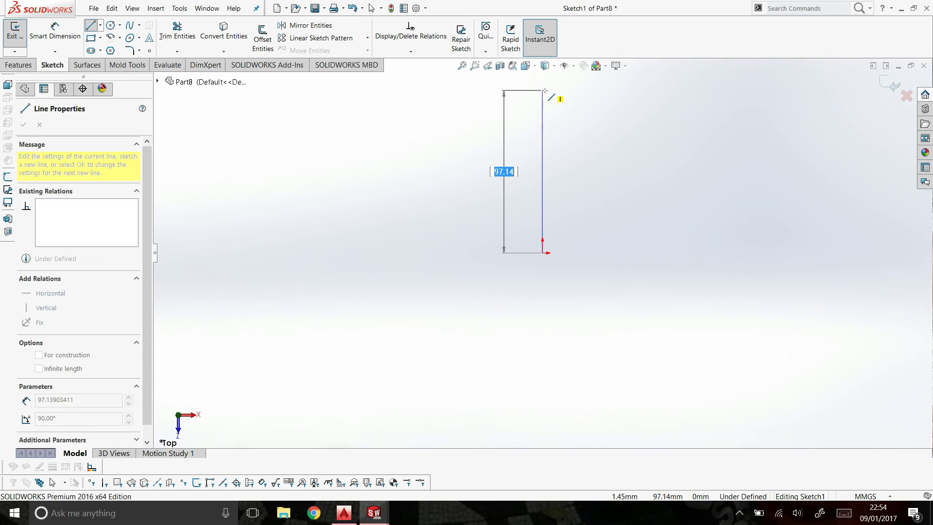
{"action": "left_click", "coordinate": [543, 90]}
{"action": "scroll", "coordinate": [428, 204], "scroll_direction": "up", "scroll_amount": 3}
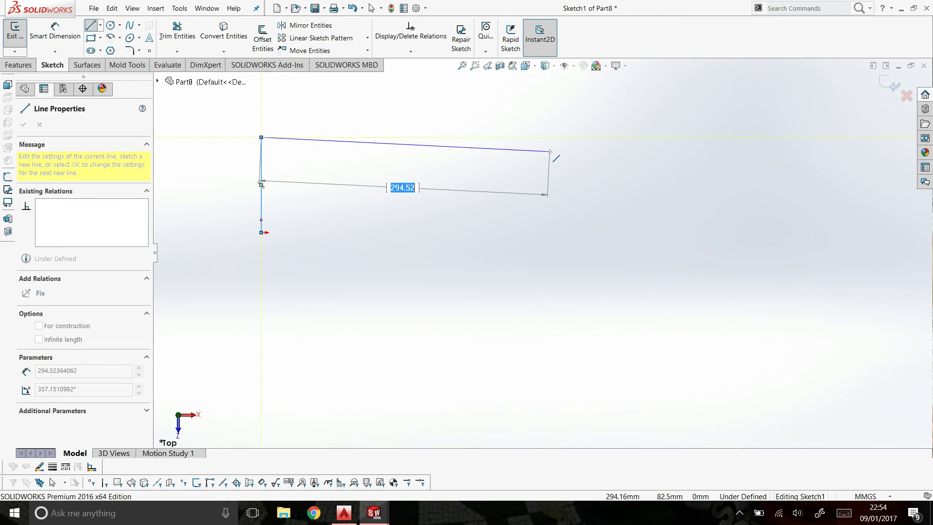
{"action": "left_click", "coordinate": [550, 152]}
{"action": "left_click", "coordinate": [550, 203]}
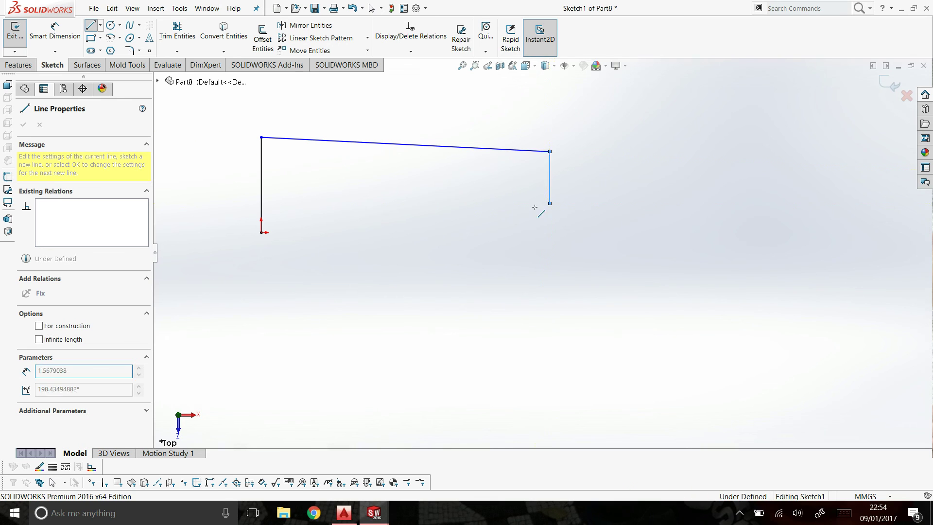
{"action": "left_click", "coordinate": [263, 232]}
{"action": "key", "text": "Escape"}
{"action": "scroll", "coordinate": [216, 220], "scroll_direction": "down", "scroll_amount": 2}
{"action": "left_click", "coordinate": [129, 27]}
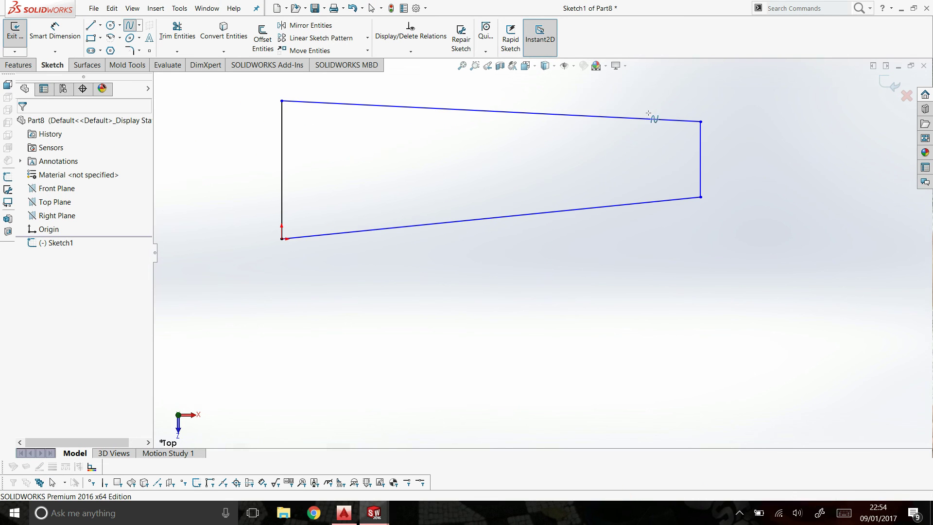
Exit the planform sketch and orbit it to an angled 3D view.
{"action": "left_click", "coordinate": [889, 81]}
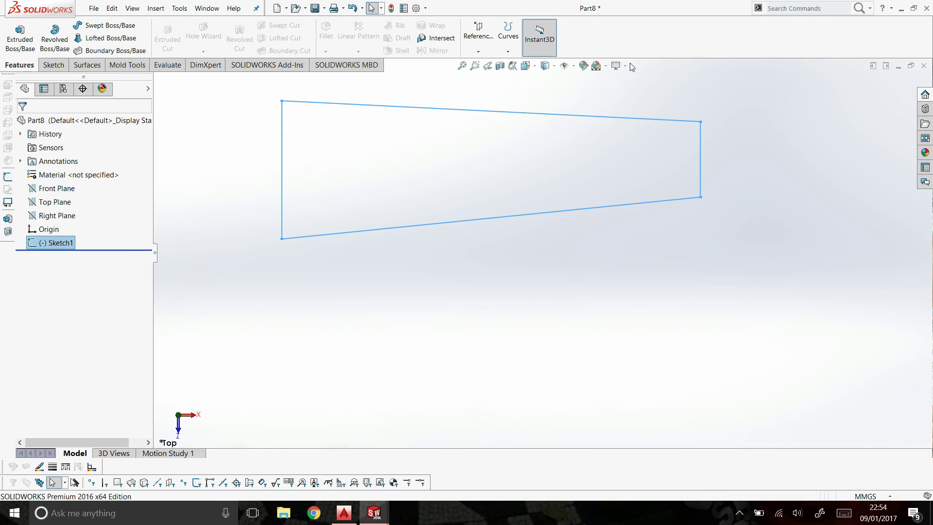
{"action": "right_click", "coordinate": [570, 108]}
{"action": "left_click", "coordinate": [583, 145]}
{"action": "scroll", "coordinate": [583, 225], "scroll_direction": "up", "scroll_amount": 3}
{"action": "scroll", "coordinate": [583, 225], "scroll_direction": "down", "scroll_amount": 3}
{"action": "mouse_move", "coordinate": [566, 241]}
{"action": "left_mouse_down"}
{"action": "mouse_move", "coordinate": [590, 85]}
{"action": "mouse_move", "coordinate": [626, 112]}
{"action": "mouse_move", "coordinate": [469, 248]}
{"action": "left_mouse_up"}
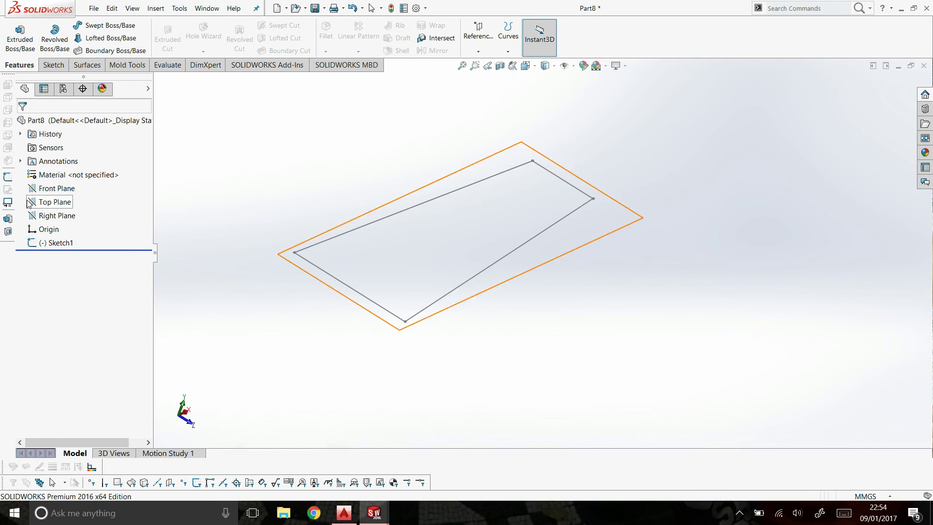
Try a plane from the Right Plane referencing the root edge line, then cancel it.
{"action": "left_click", "coordinate": [54, 215]}
{"action": "left_click", "coordinate": [478, 36]}
{"action": "left_click", "coordinate": [483, 64]}
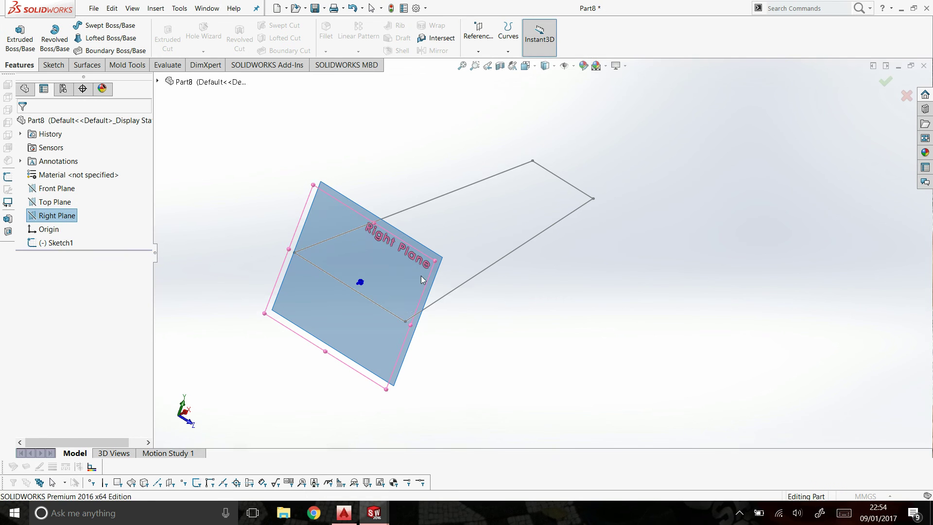
{"action": "left_click", "coordinate": [402, 323]}
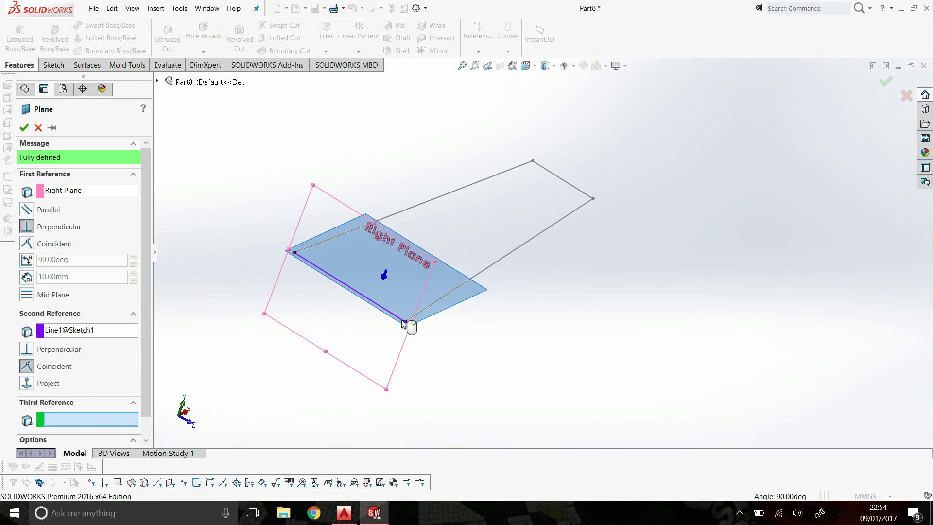
{"action": "left_click", "coordinate": [39, 127]}
Create Plane1 parallel to the Right Plane through the planform corner and sketch on it.
{"action": "left_click", "coordinate": [54, 215]}
{"action": "left_click", "coordinate": [478, 36]}
{"action": "left_click", "coordinate": [484, 63]}
{"action": "left_click", "coordinate": [295, 253]}
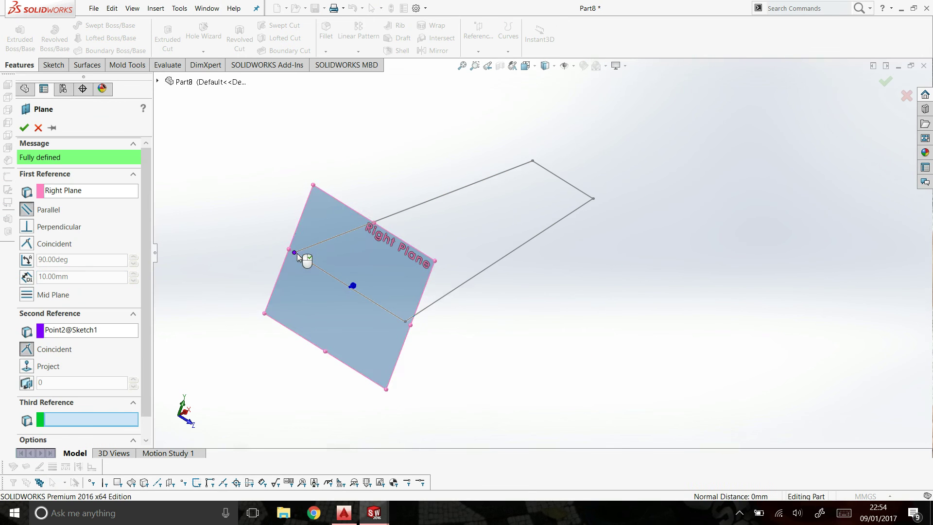
{"action": "key", "text": "Return"}
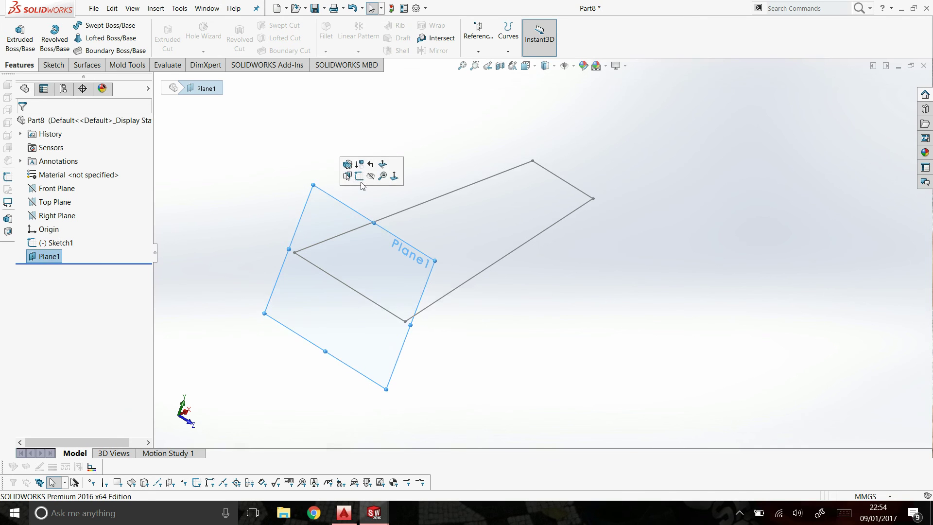
{"action": "left_click", "coordinate": [358, 182]}
Begin a spline at the sketch corner and view Plane1 head-on.
{"action": "left_click", "coordinate": [132, 30]}
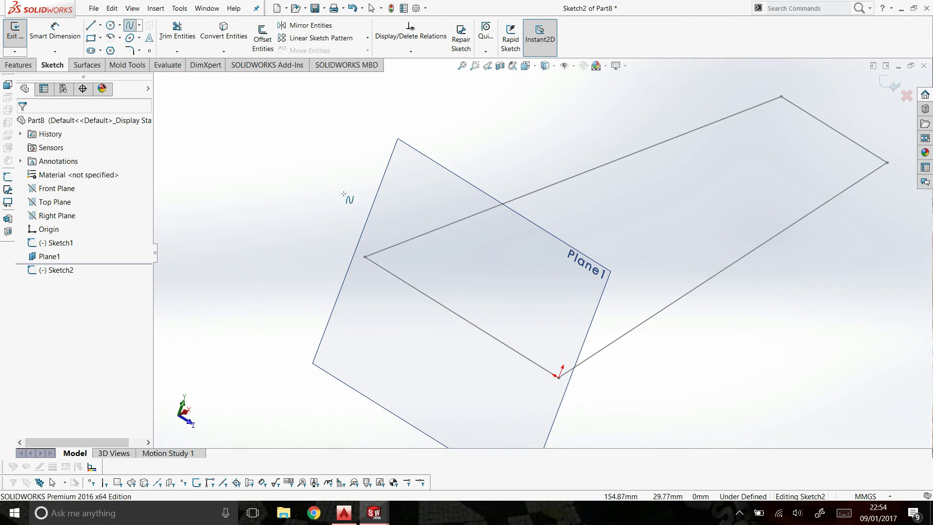
{"action": "left_click", "coordinate": [365, 257]}
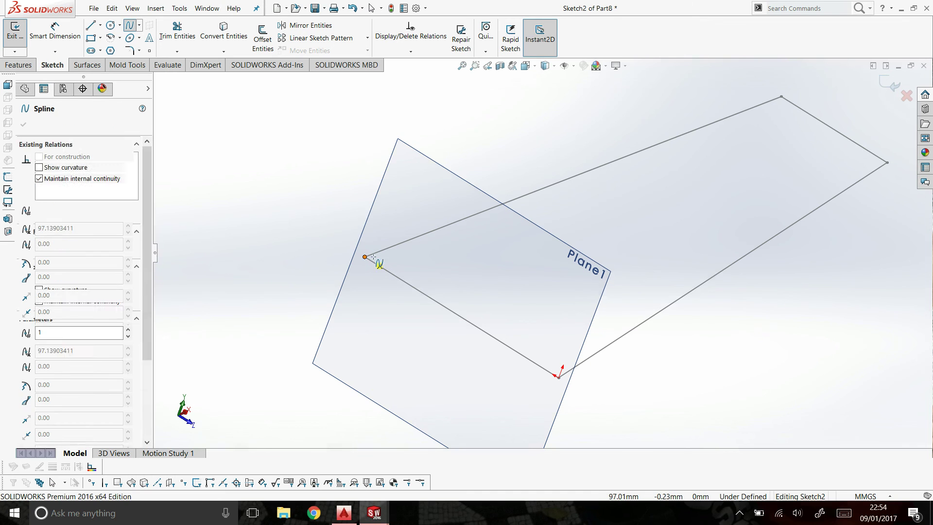
{"action": "left_click", "coordinate": [525, 66]}
{"action": "left_click", "coordinate": [537, 117]}
{"action": "left_click", "coordinate": [463, 263]}
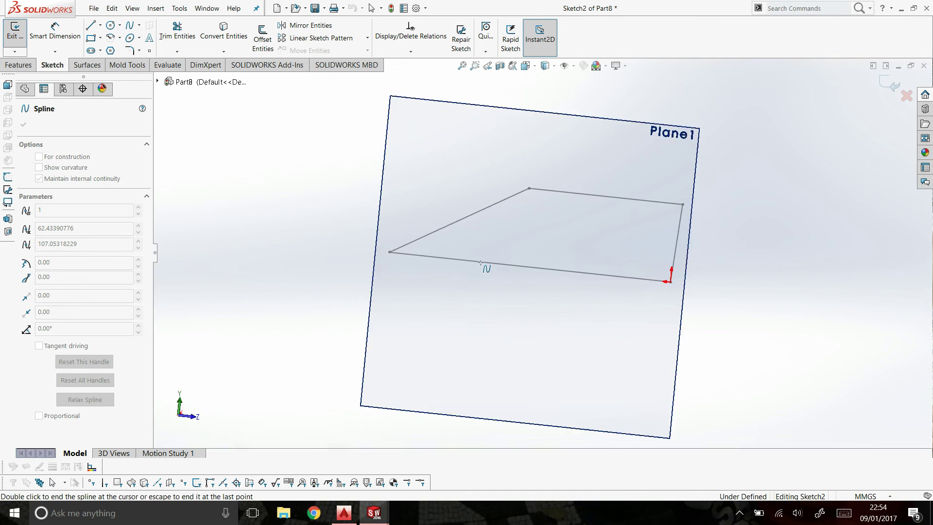
{"action": "scroll", "coordinate": [524, 238], "scroll_direction": "down", "scroll_amount": 3}
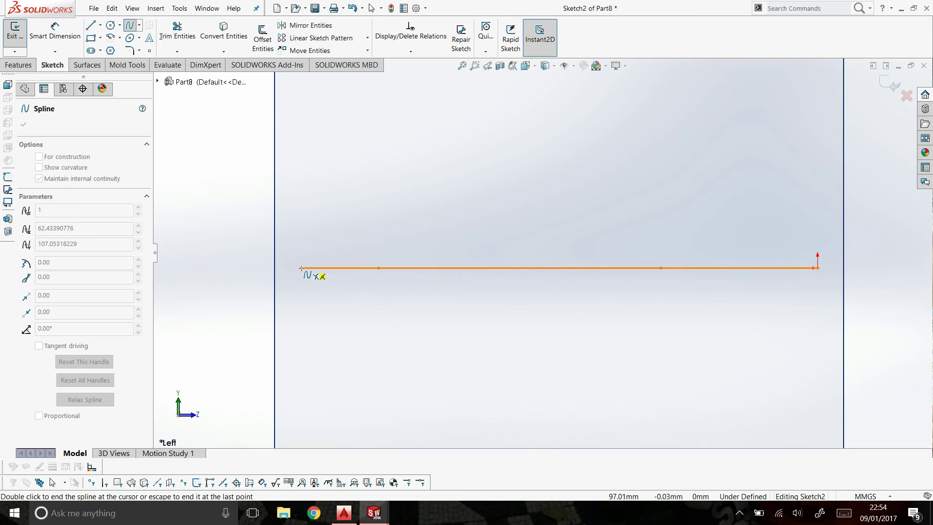
{"action": "right_click", "coordinate": [305, 245]}
{"action": "left_click", "coordinate": [331, 252]}
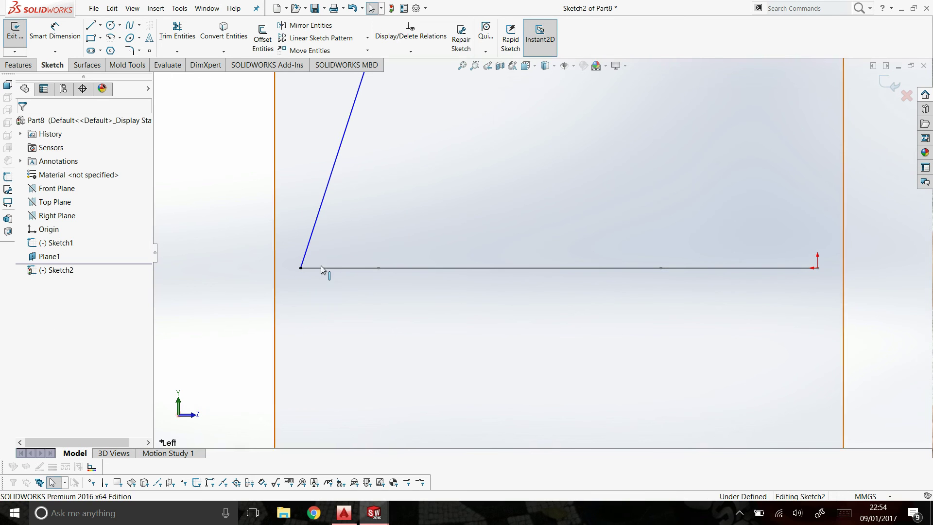
Delete the unwanted slanted spline and reorient to show the trapezoid.
{"action": "left_click", "coordinate": [324, 270]}
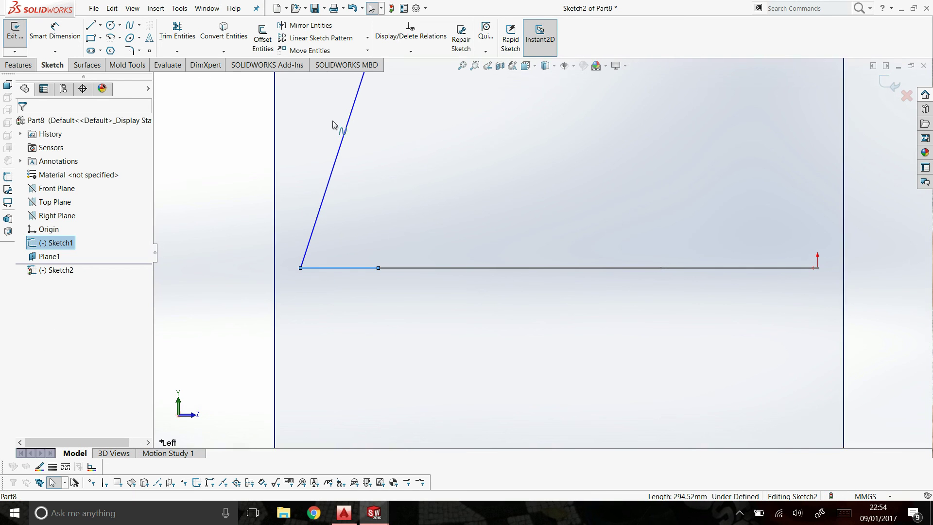
{"action": "left_click", "coordinate": [235, 40]}
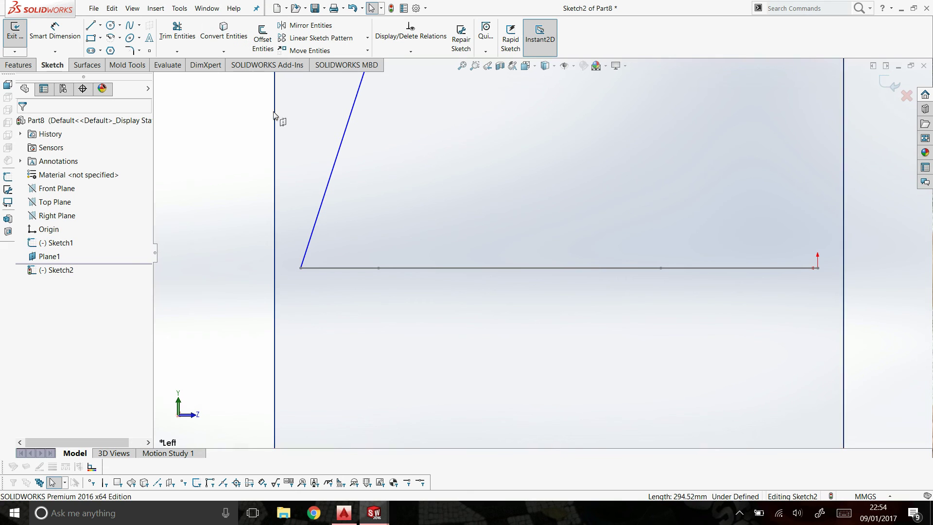
{"action": "left_click", "coordinate": [330, 188]}
{"action": "key", "text": "Delete"}
{"action": "right_click", "coordinate": [249, 208]}
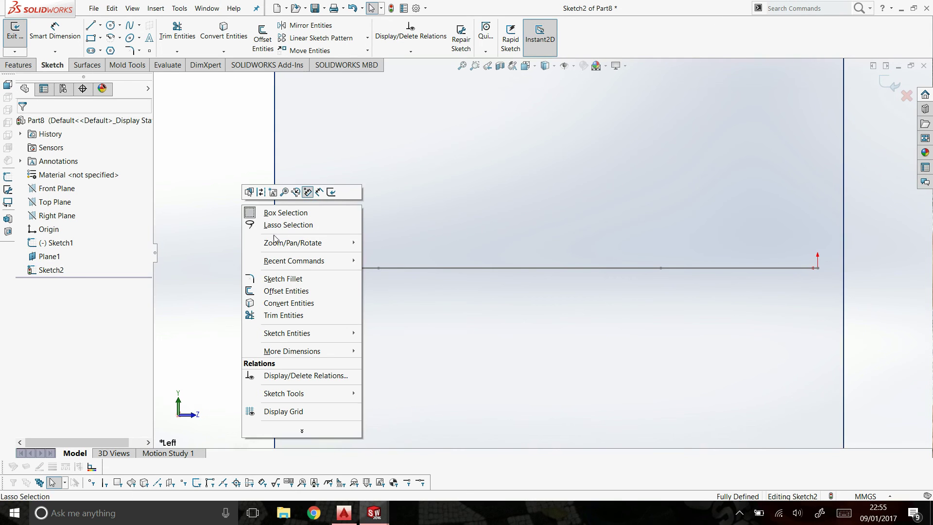
{"action": "left_click", "coordinate": [388, 279]}
{"action": "left_click_drag", "start_coordinate": [370, 283], "coordinate": [362, 272]}
{"action": "right_click", "coordinate": [358, 269]}
{"action": "left_click", "coordinate": [364, 275]}
Draw the upper airfoil spline through four points starting at the left corner.
{"action": "left_click", "coordinate": [139, 26]}
{"action": "left_click", "coordinate": [142, 30]}
{"action": "left_click", "coordinate": [261, 292]}
{"action": "left_click", "coordinate": [301, 261]}
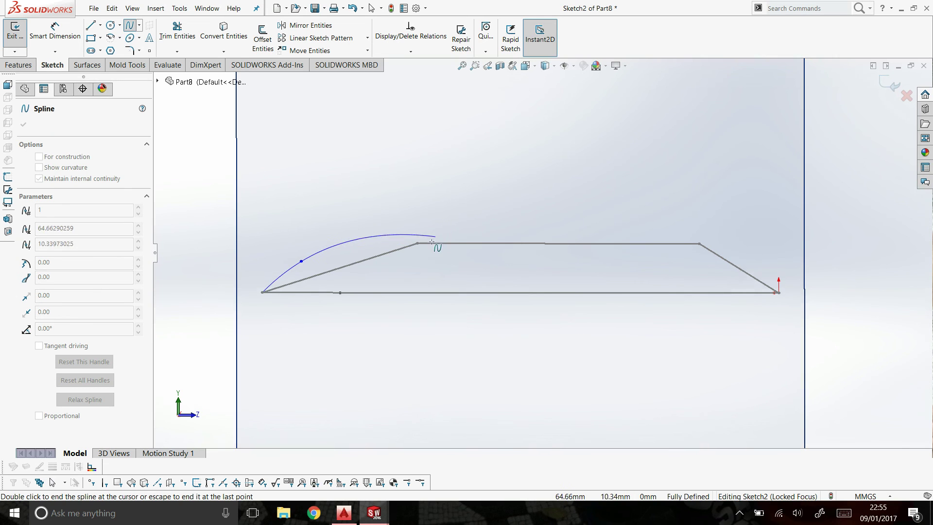
{"action": "left_click", "coordinate": [369, 244]}
{"action": "left_click", "coordinate": [510, 248]}
{"action": "right_click", "coordinate": [778, 292]}
{"action": "left_click", "coordinate": [797, 298]}
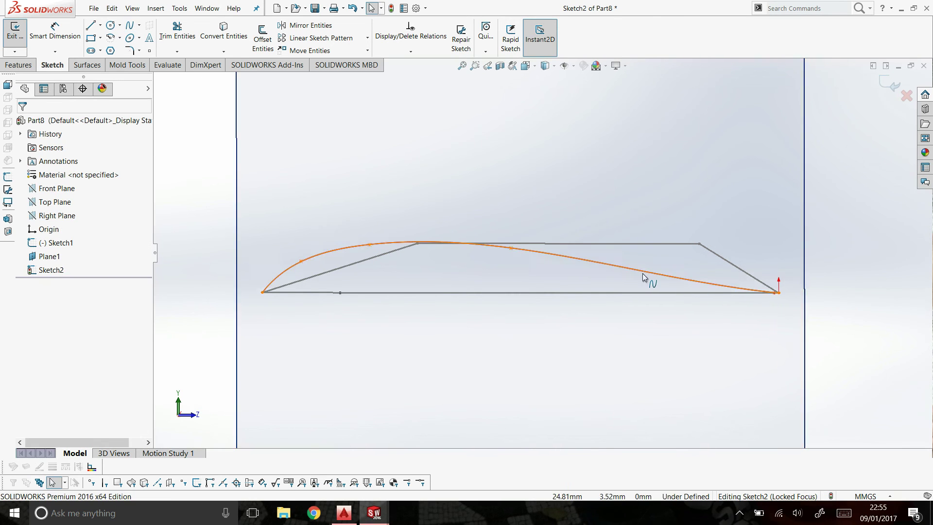
Mirror the upper spline about the chord line and exit the root airfoil sketch.
{"action": "left_click", "coordinate": [615, 271]}
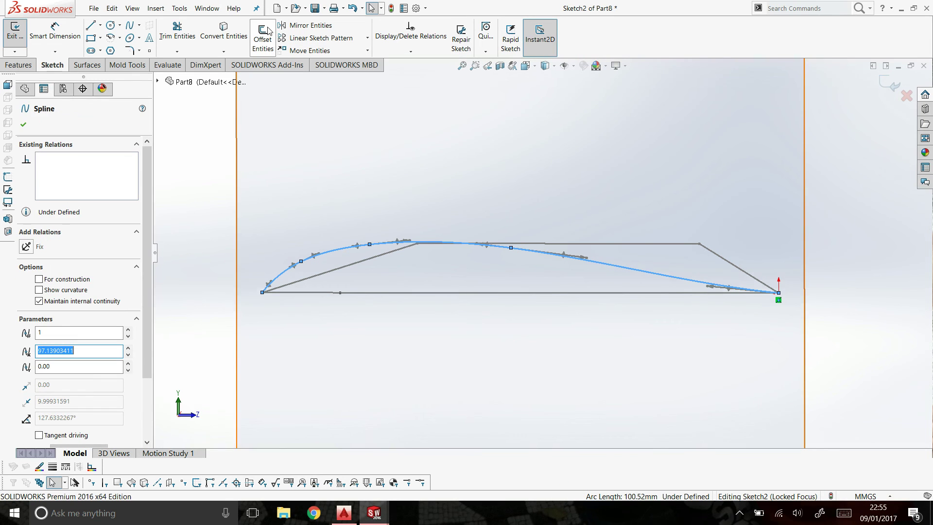
{"action": "left_click", "coordinate": [305, 25]}
{"action": "left_click", "coordinate": [90, 265]}
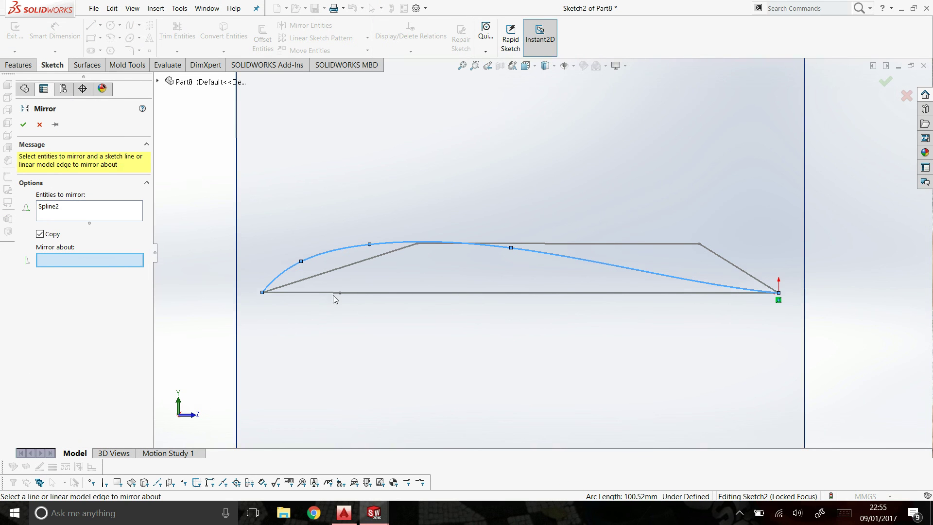
{"action": "left_click", "coordinate": [319, 291]}
{"action": "key", "text": "Return"}
{"action": "left_click", "coordinate": [322, 292]}
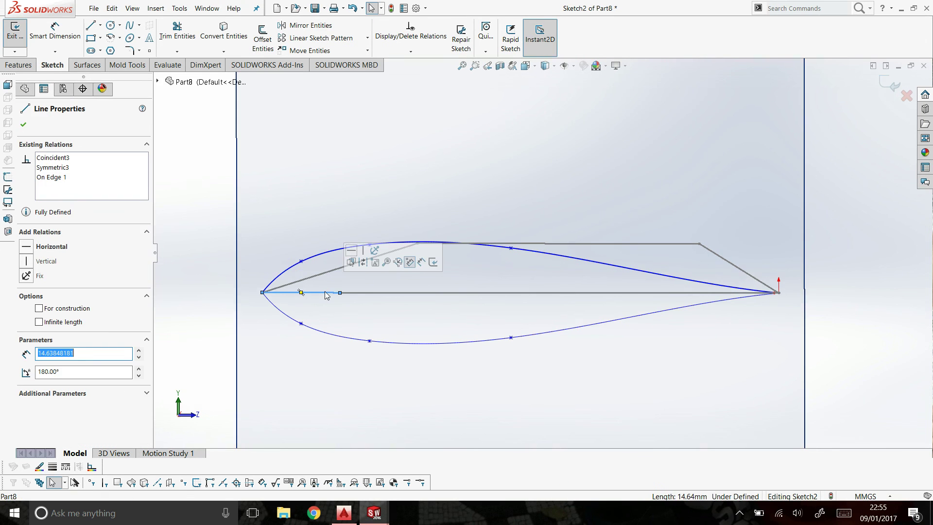
{"action": "key", "text": "Escape"}
{"action": "left_click", "coordinate": [883, 86]}
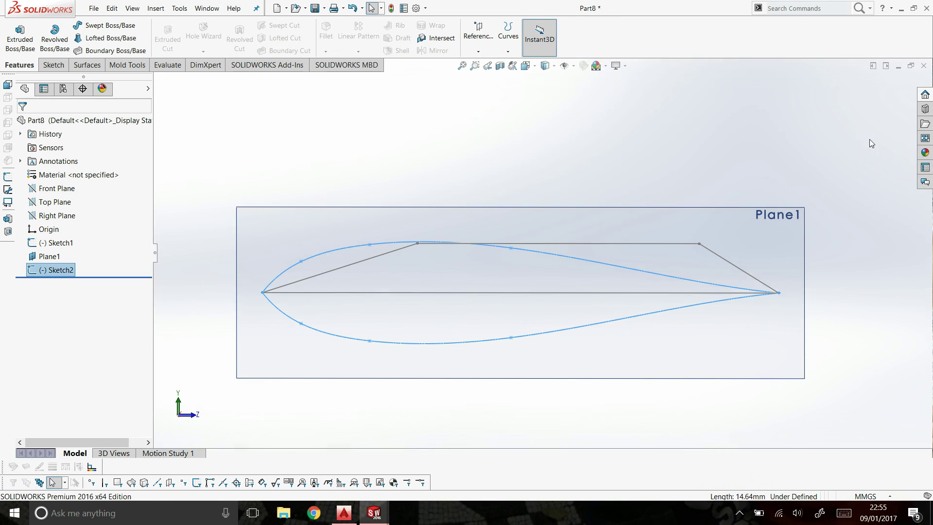
Create Plane2 parallel to the Right Plane through the tip line endpoint.
{"action": "right_click", "coordinate": [854, 155]}
{"action": "left_click", "coordinate": [846, 193]}
{"action": "mouse_move", "coordinate": [670, 242]}
{"action": "left_mouse_down"}
{"action": "mouse_move", "coordinate": [616, 272]}
{"action": "mouse_move", "coordinate": [533, 298]}
{"action": "mouse_move", "coordinate": [600, 310]}
{"action": "mouse_move", "coordinate": [655, 284]}
{"action": "mouse_move", "coordinate": [665, 246]}
{"action": "left_mouse_up"}
{"action": "right_click", "coordinate": [664, 245]}
{"action": "left_click", "coordinate": [687, 252]}
{"action": "left_click", "coordinate": [67, 216]}
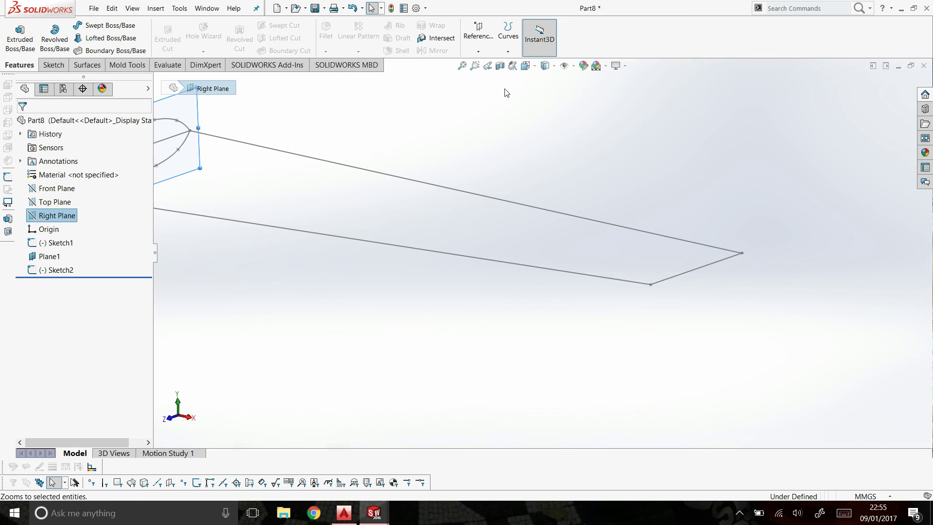
{"action": "left_click", "coordinate": [478, 35]}
{"action": "left_click", "coordinate": [477, 68]}
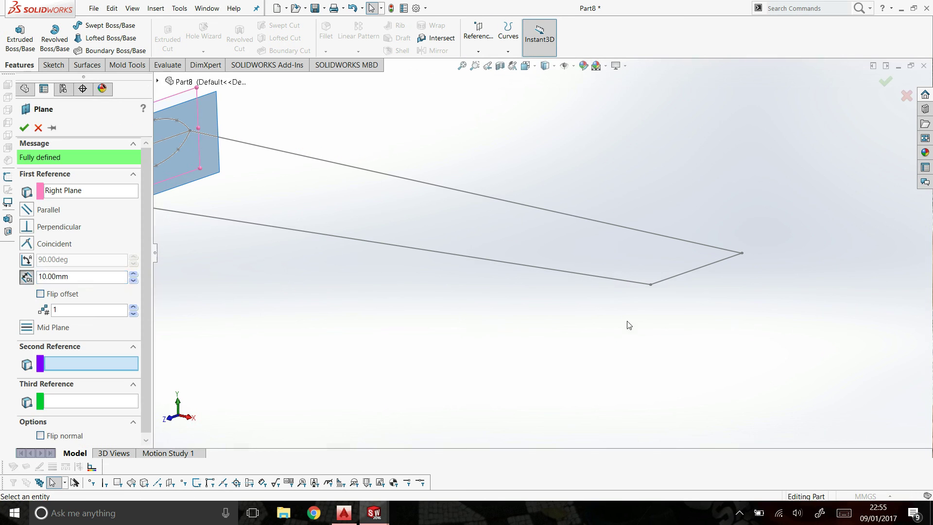
{"action": "left_click", "coordinate": [651, 285]}
{"action": "right_click", "coordinate": [651, 287]}
{"action": "middle_click_drag", "start_coordinate": [651, 287], "coordinate": [684, 287]}
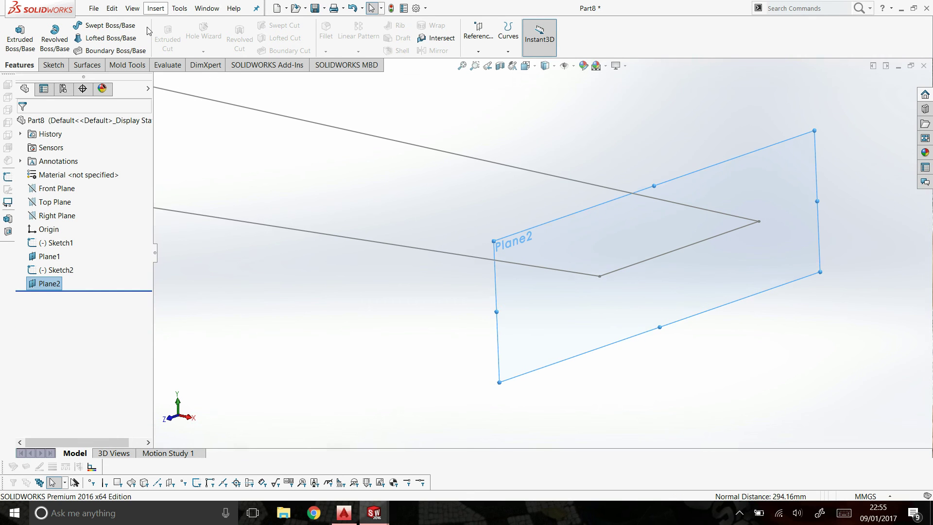
Sketch on Plane2 and draw the upper tip airfoil spline between the chord endpoints.
{"action": "left_click", "coordinate": [53, 66]}
{"action": "right_click", "coordinate": [740, 177]}
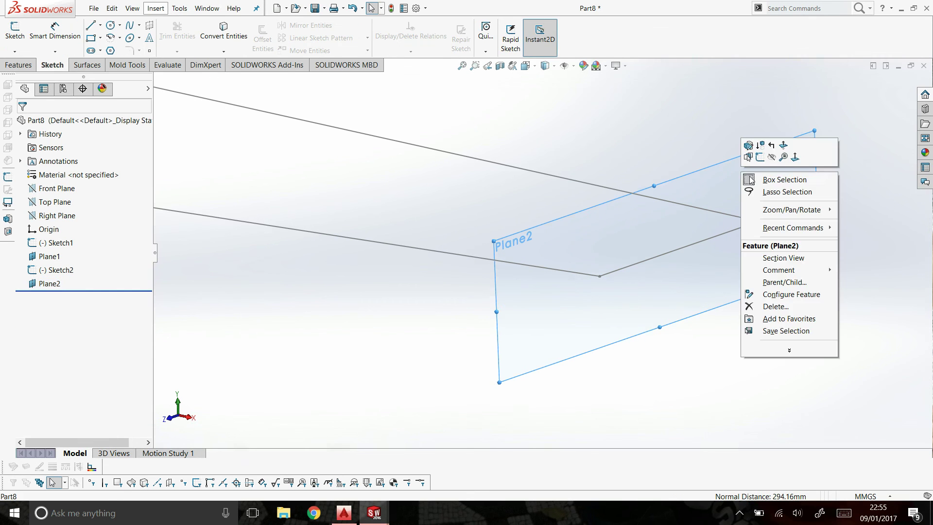
{"action": "left_click", "coordinate": [752, 144]}
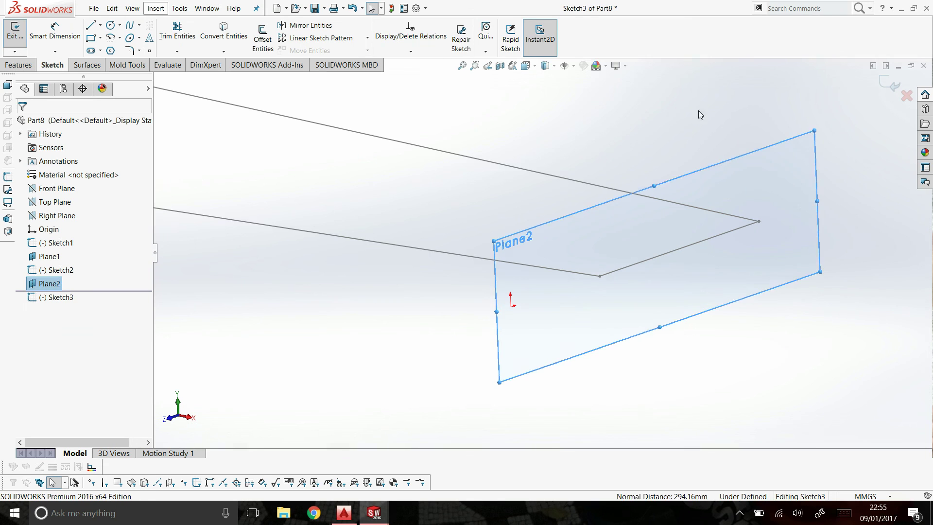
{"action": "left_click", "coordinate": [130, 25]}
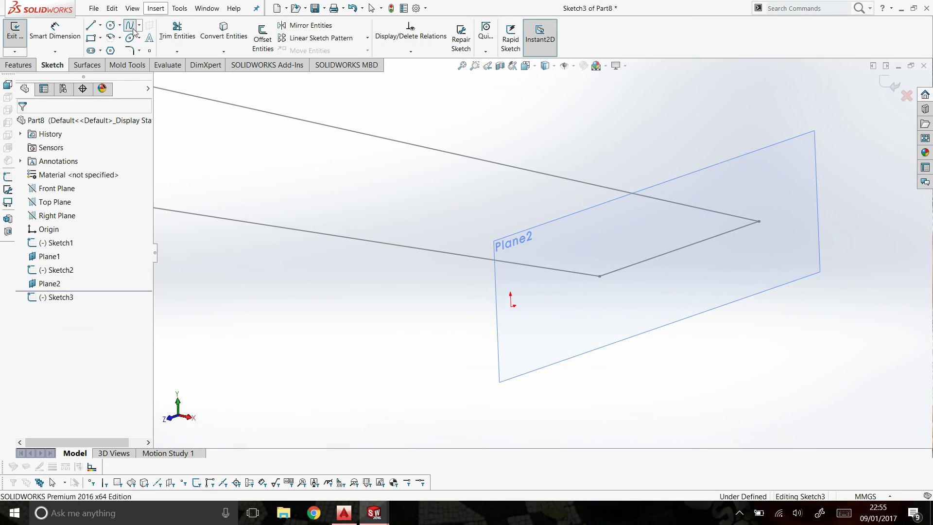
{"action": "left_click", "coordinate": [600, 276]}
{"action": "left_click", "coordinate": [634, 249]}
{"action": "left_click", "coordinate": [674, 229]}
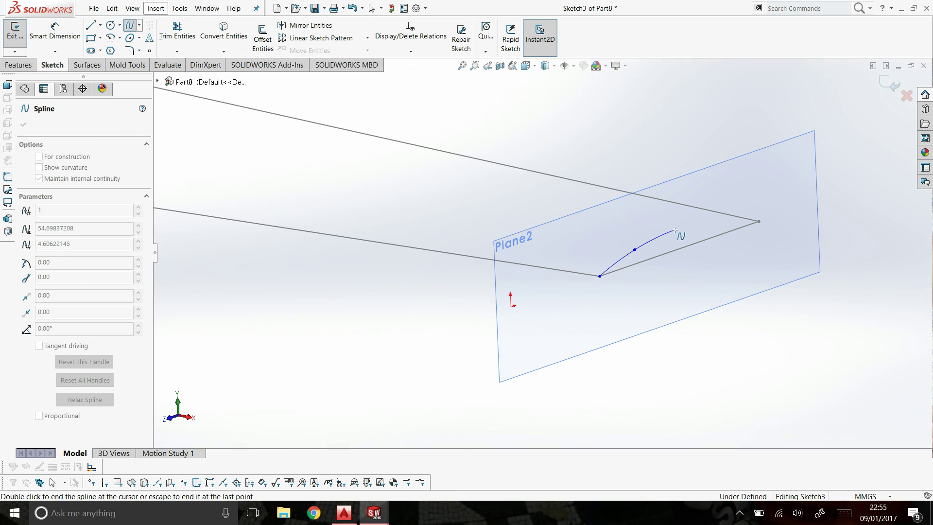
{"action": "left_click", "coordinate": [734, 220]}
{"action": "left_click", "coordinate": [758, 221]}
{"action": "right_click", "coordinate": [759, 223]}
{"action": "left_click", "coordinate": [766, 231]}
Convert the tip chord line from Sketch1 and mirror the upper curve about it.
{"action": "left_click", "coordinate": [724, 234]}
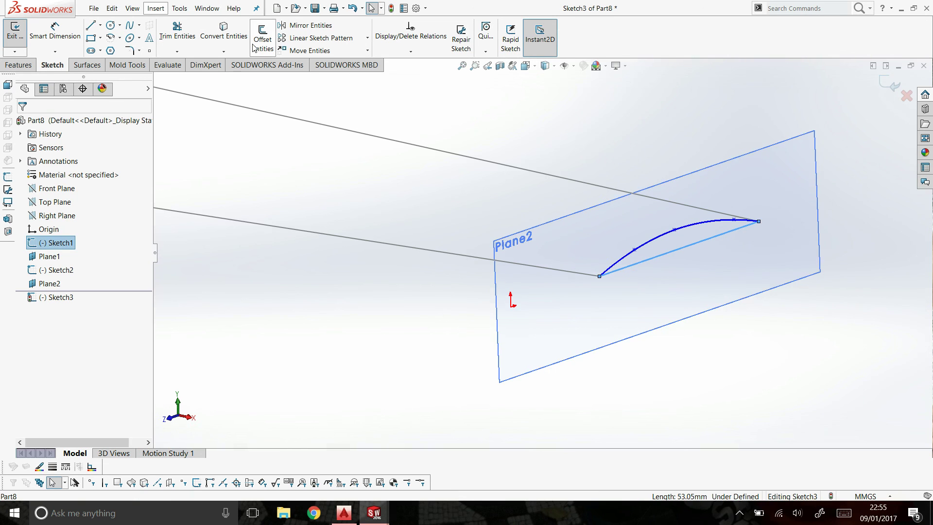
{"action": "left_click", "coordinate": [233, 39]}
{"action": "left_click", "coordinate": [722, 221]}
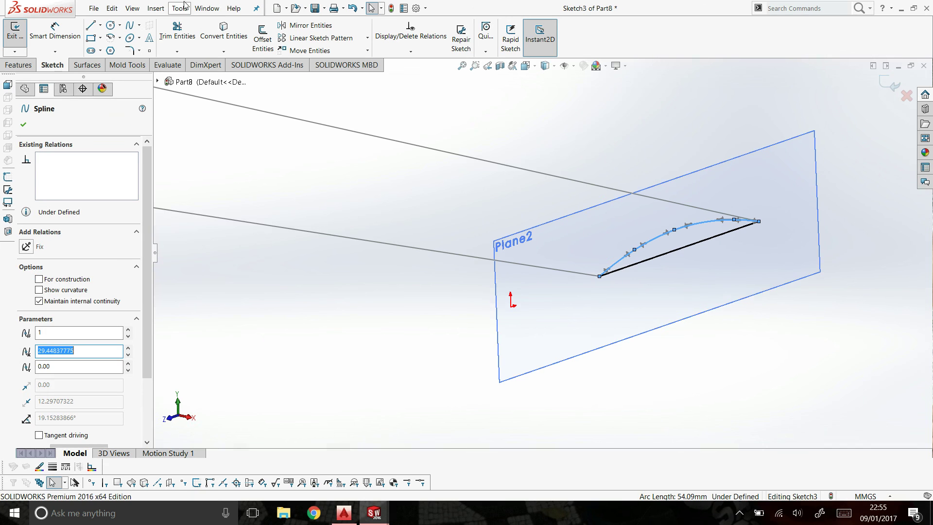
{"action": "left_click", "coordinate": [310, 26]}
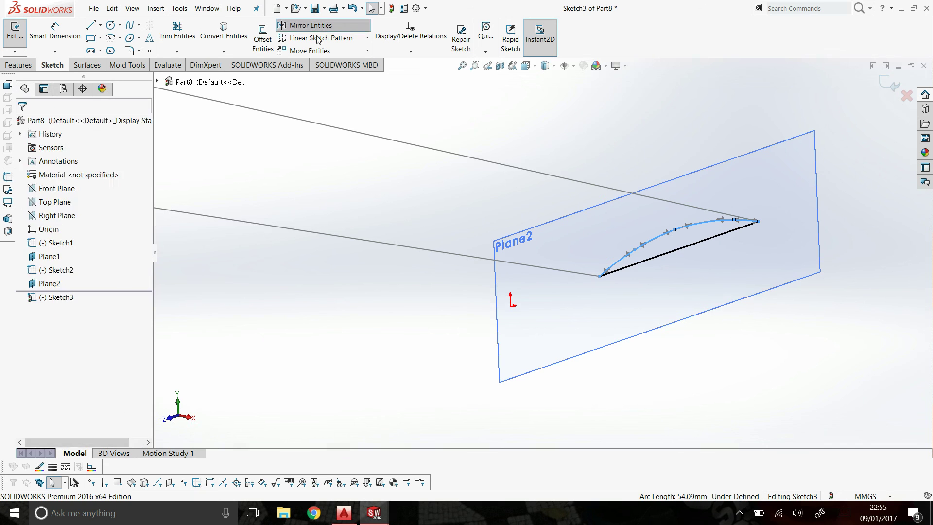
{"action": "left_click", "coordinate": [657, 263]}
{"action": "key", "text": "Return"}
{"action": "left_click", "coordinate": [661, 262]}
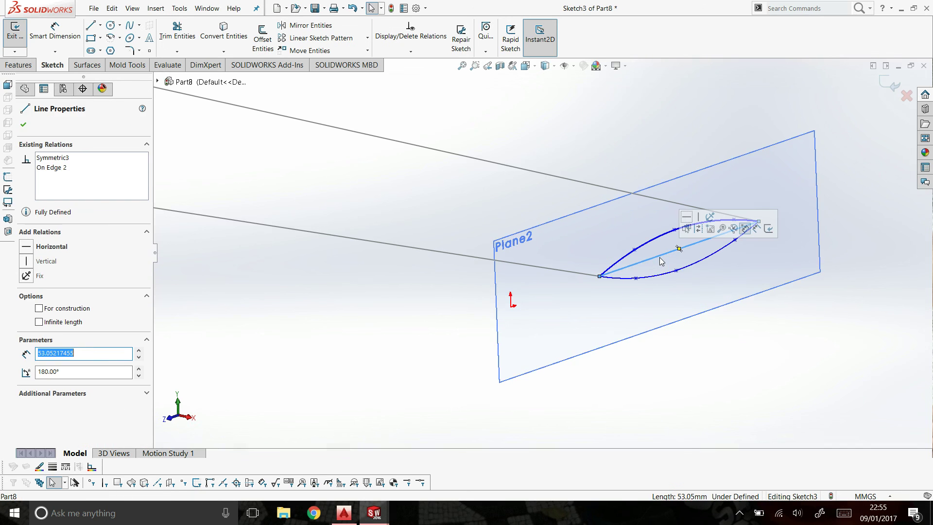
{"action": "key", "text": "Escape"}
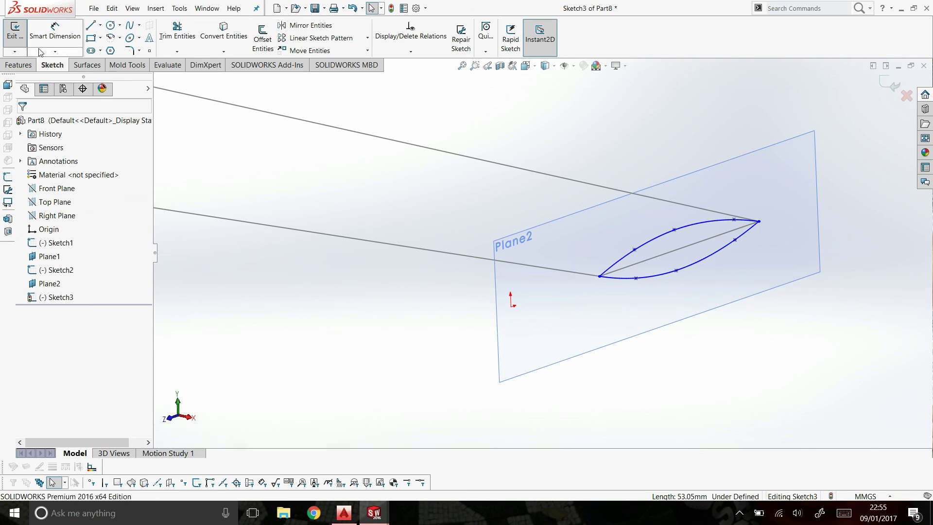
Exit the tip airfoil sketch and fit both airfoil planes in the view.
{"action": "left_click", "coordinate": [29, 64]}
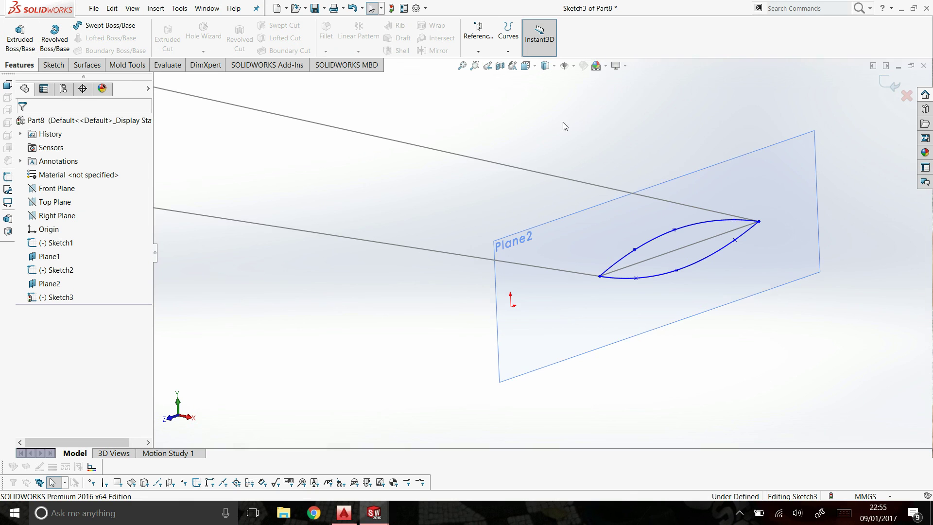
{"action": "scroll", "coordinate": [823, 200], "scroll_direction": "up", "scroll_amount": 3}
{"action": "left_click", "coordinate": [889, 84]}
{"action": "mouse_move", "coordinate": [889, 83]}
{"action": "middle_mouse_down"}
{"action": "mouse_move", "coordinate": [812, 272]}
{"action": "mouse_move", "coordinate": [593, 234]}
{"action": "mouse_move", "coordinate": [582, 213]}
{"action": "middle_mouse_up"}
{"action": "key", "text": "f"}
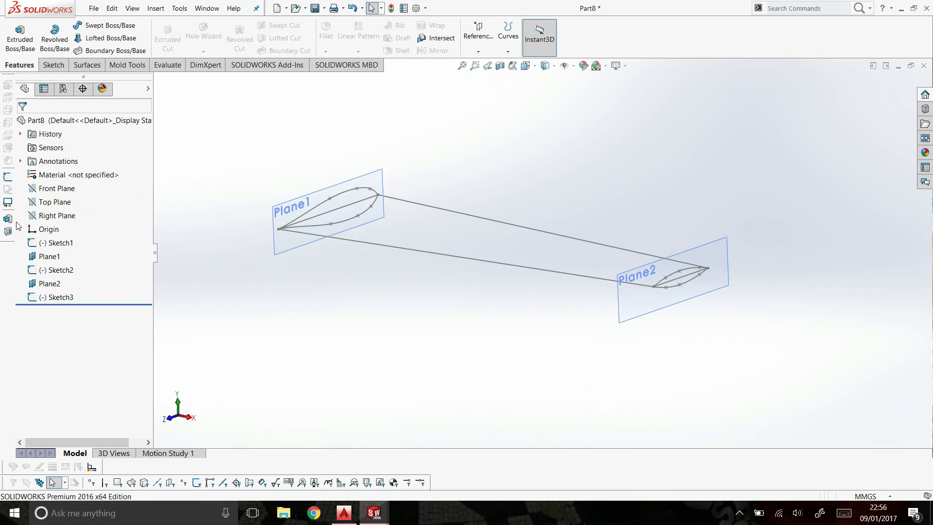
{"action": "left_click", "coordinate": [57, 202]}
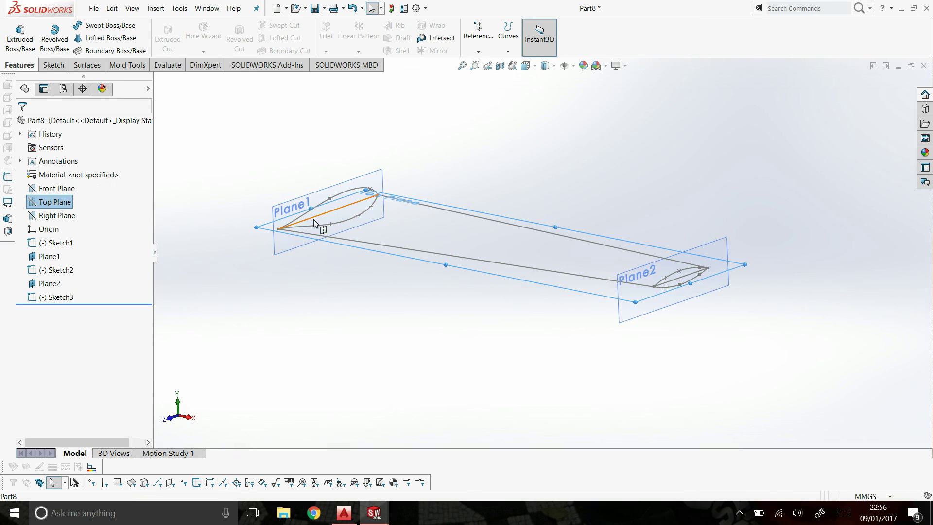
Start a sketch on Top Plane and view it Normal To.
{"action": "right_click", "coordinate": [47, 201]}
{"action": "left_click", "coordinate": [53, 185]}
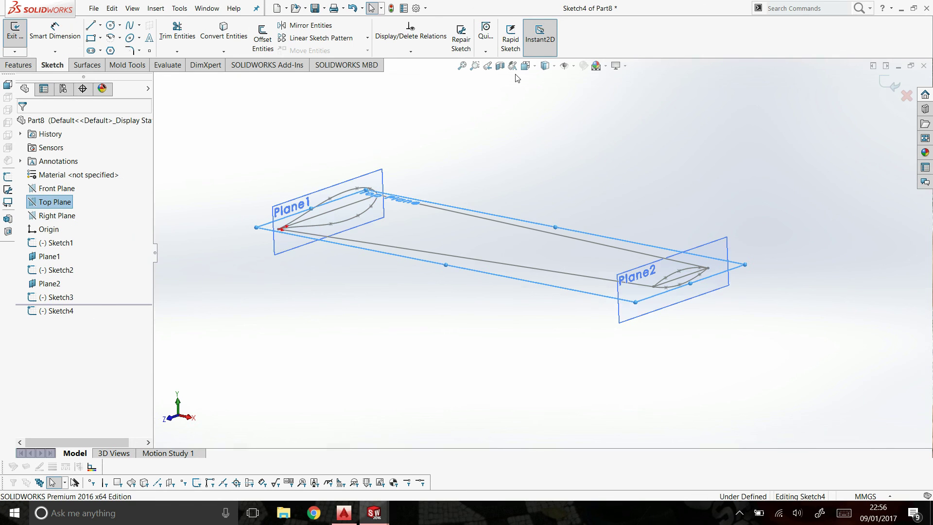
{"action": "right_click", "coordinate": [500, 169]}
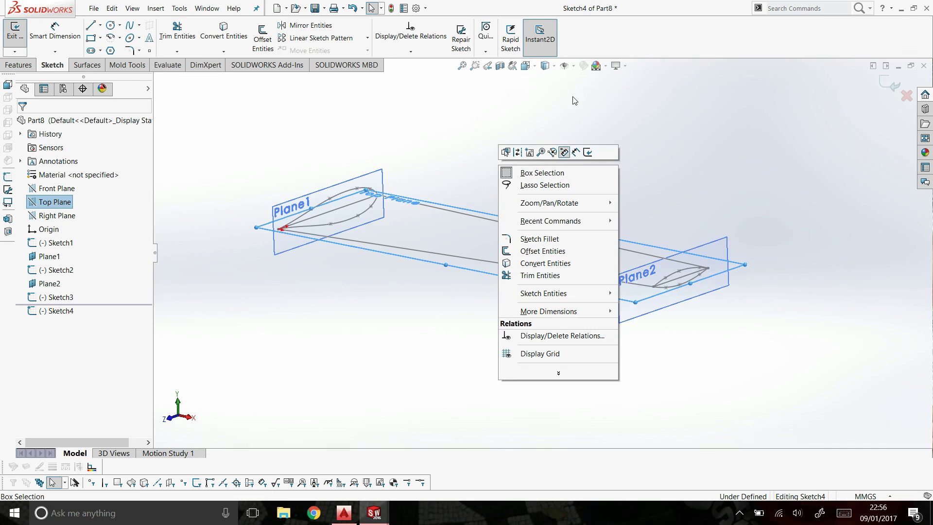
{"action": "left_click", "coordinate": [532, 71]}
{"action": "left_click", "coordinate": [535, 159]}
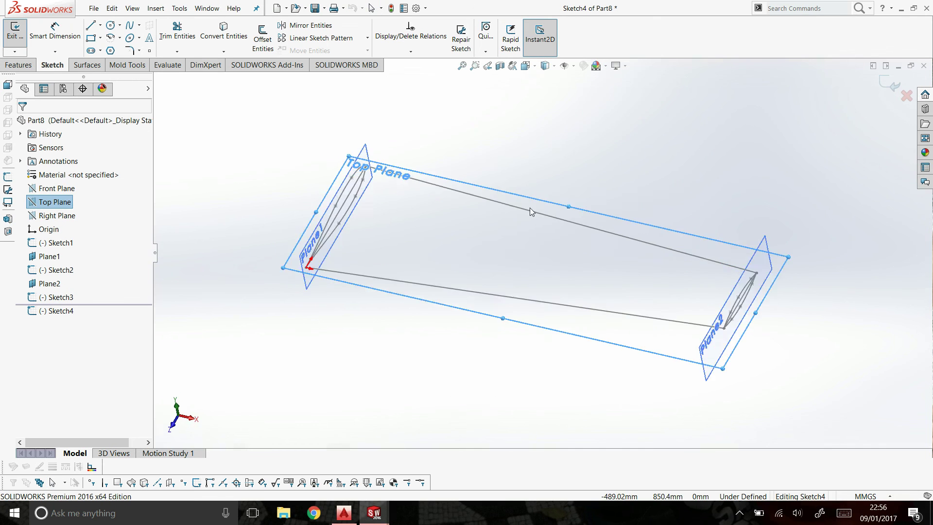
{"action": "scroll", "coordinate": [456, 242], "scroll_direction": "down", "scroll_amount": 2}
Draw the upper planform spline from the root end to the tip chord endpoint.
{"action": "left_click", "coordinate": [129, 25]}
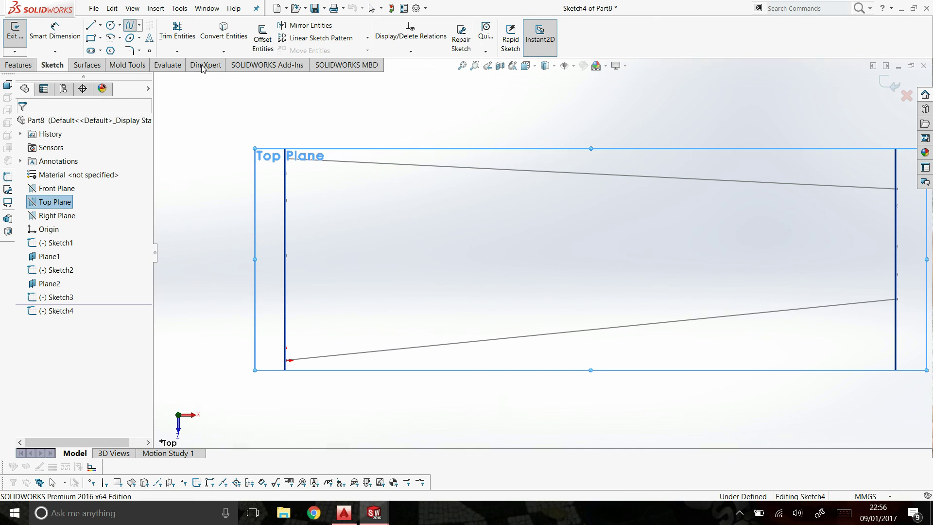
{"action": "left_click", "coordinate": [286, 158]}
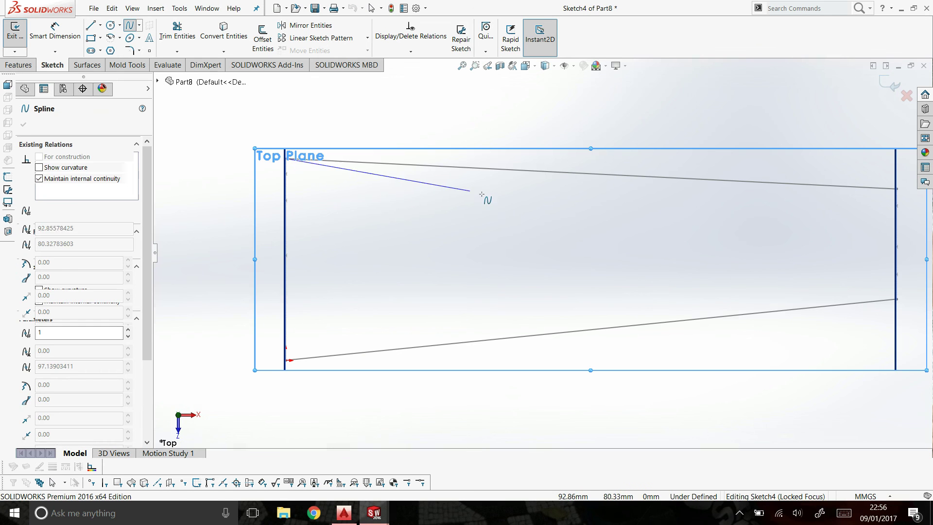
{"action": "left_click", "coordinate": [503, 194]}
{"action": "left_click", "coordinate": [896, 189]}
{"action": "right_click", "coordinate": [898, 194]}
{"action": "left_click", "coordinate": [863, 194]}
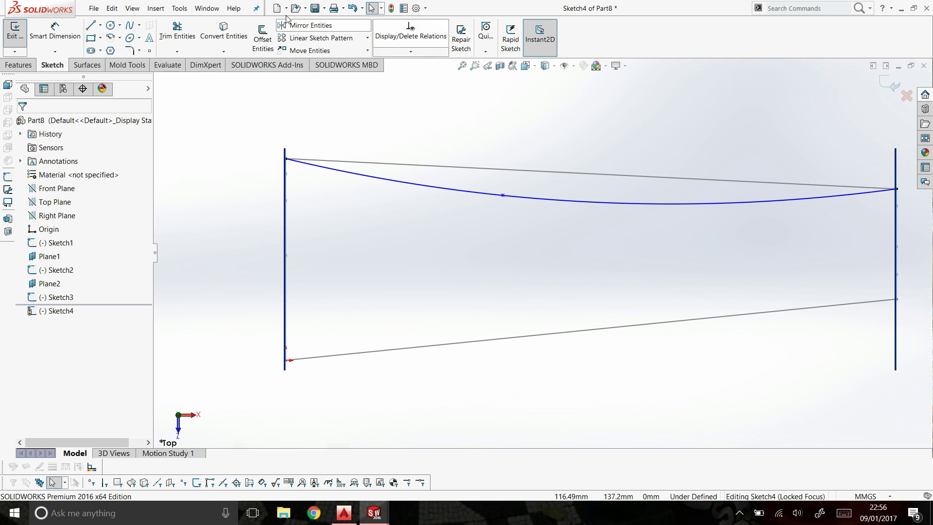
Draw the lower planform spline from the root's lower end to the tip chord endpoint.
{"action": "left_click", "coordinate": [131, 27]}
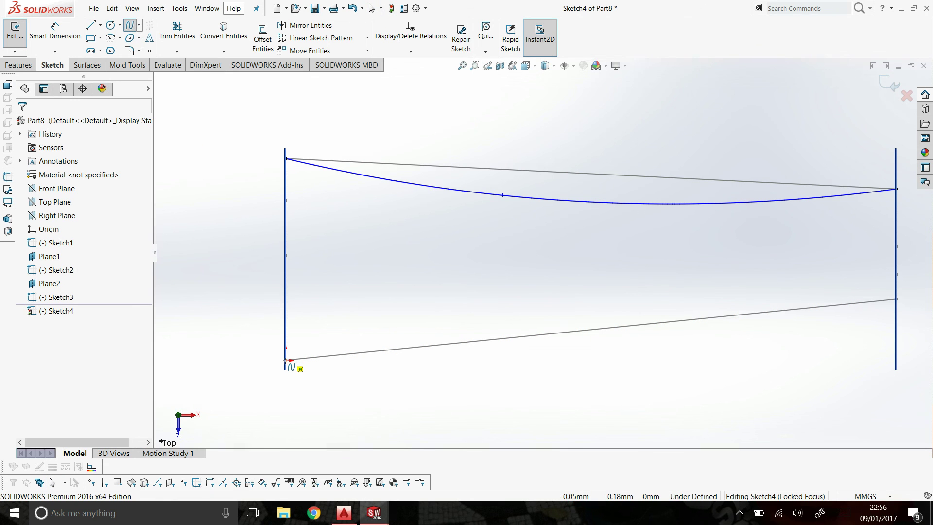
{"action": "left_click", "coordinate": [301, 358]}
{"action": "left_click", "coordinate": [519, 310]}
{"action": "left_click", "coordinate": [798, 283]}
{"action": "left_click", "coordinate": [896, 299]}
{"action": "right_click", "coordinate": [898, 300]}
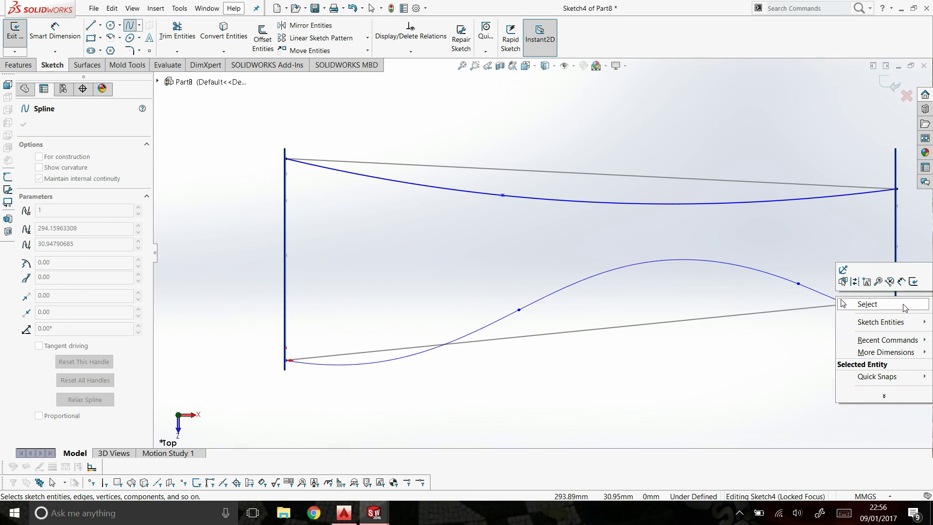
{"action": "left_click", "coordinate": [867, 304]}
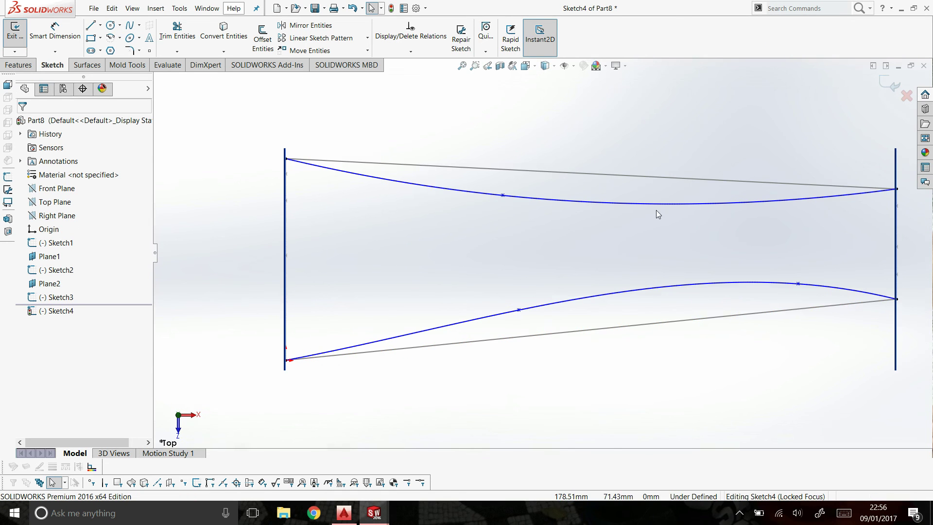
Exit the planform guide-curve sketch and orbit the view to show both airfoils.
{"action": "left_click", "coordinate": [889, 90]}
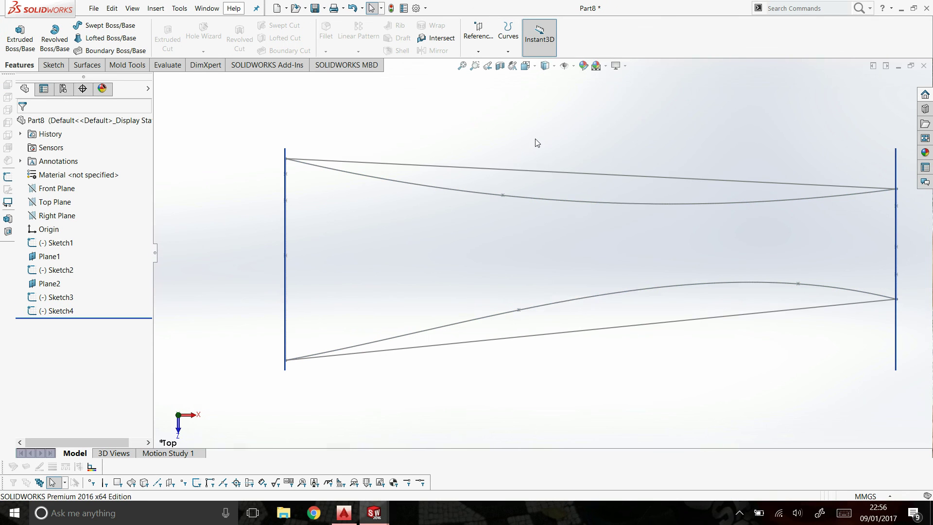
{"action": "right_click", "coordinate": [537, 141]}
{"action": "left_click", "coordinate": [550, 183]}
{"action": "left_click_drag", "start_coordinate": [608, 330], "coordinate": [660, 145]}
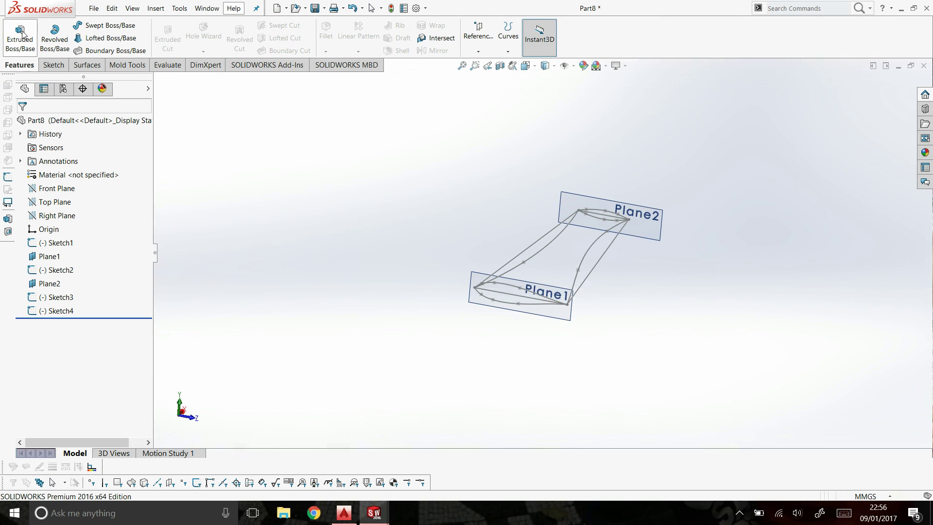
Start a Surface-Loft with the root airfoil and tip airfoil as its two profiles.
{"action": "left_click", "coordinate": [95, 69]}
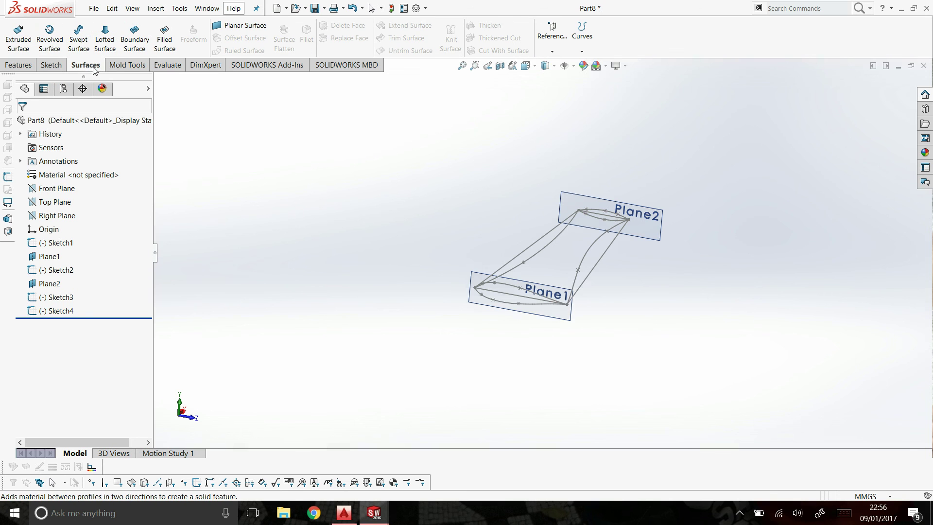
{"action": "left_click", "coordinate": [105, 40]}
{"action": "scroll", "coordinate": [703, 338], "scroll_direction": "down", "scroll_amount": 2}
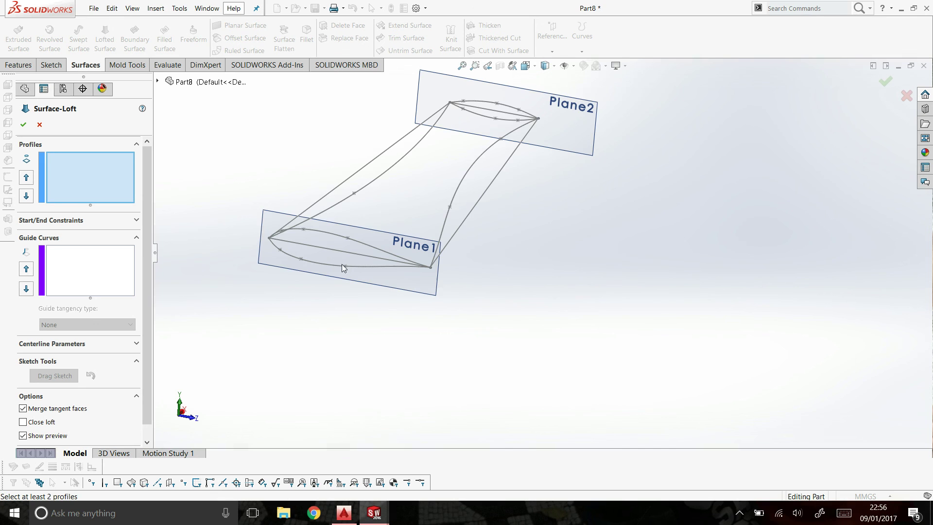
{"action": "left_click", "coordinate": [363, 248]}
{"action": "left_click", "coordinate": [511, 110]}
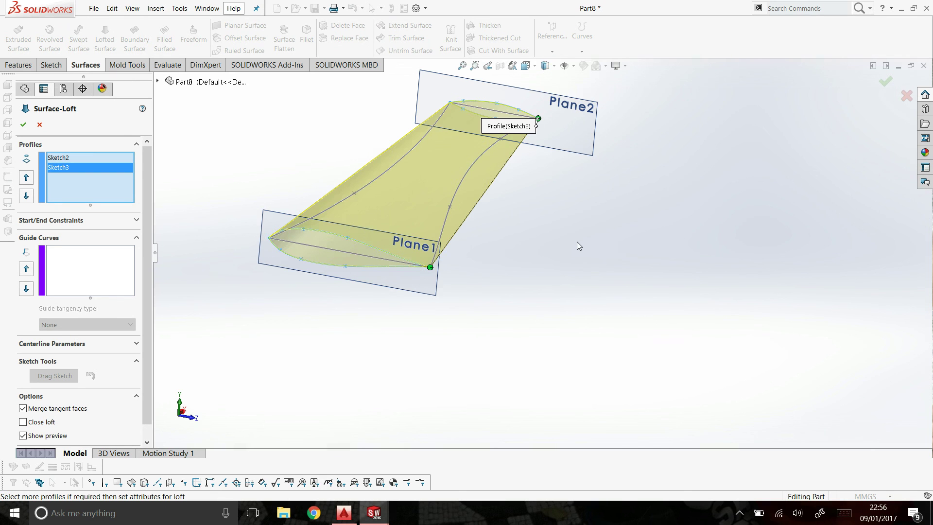
Add both planform curves as loft guide curves, accept the wing surface, and orbit to inspect it.
{"action": "left_click", "coordinate": [75, 271]}
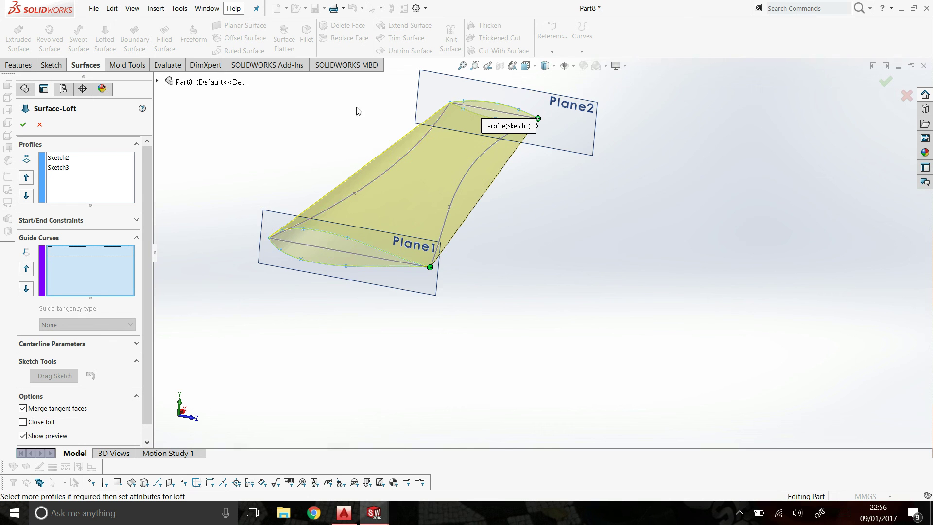
{"action": "left_click", "coordinate": [386, 172]}
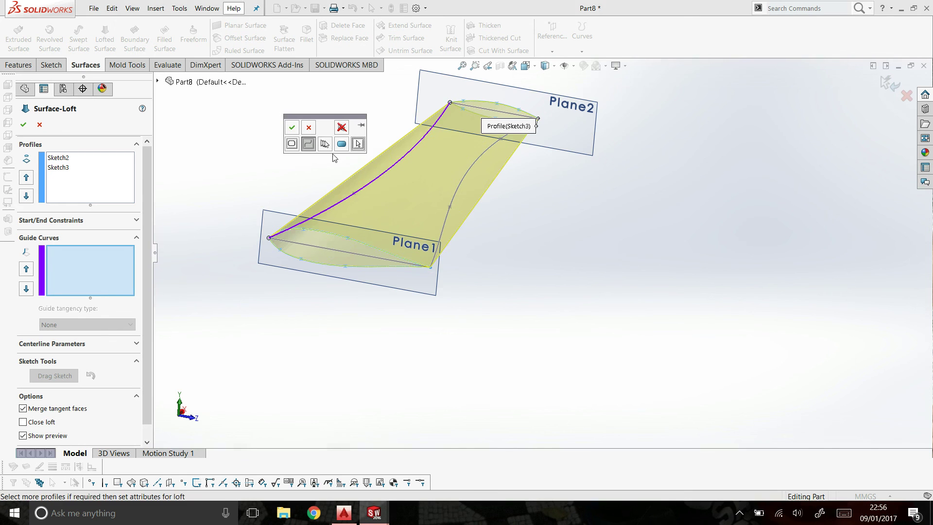
{"action": "left_click", "coordinate": [291, 129]}
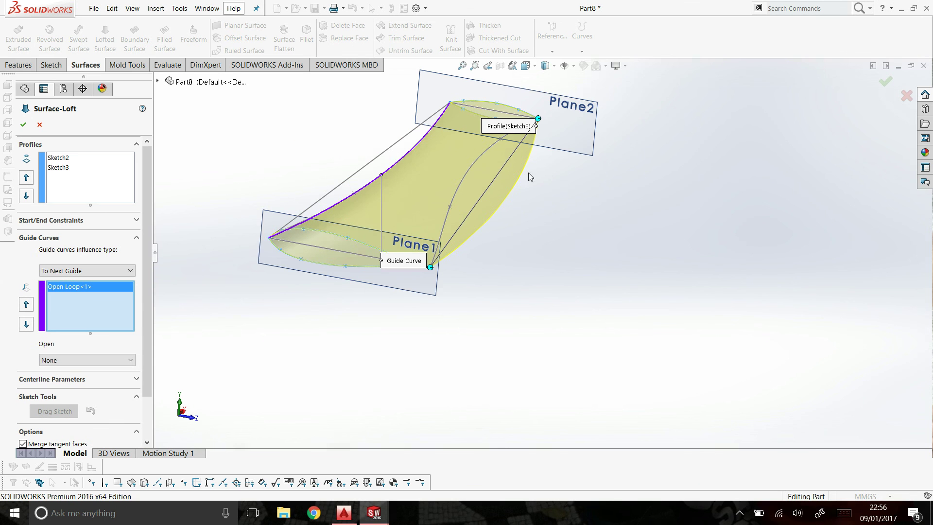
{"action": "left_click", "coordinate": [464, 173]}
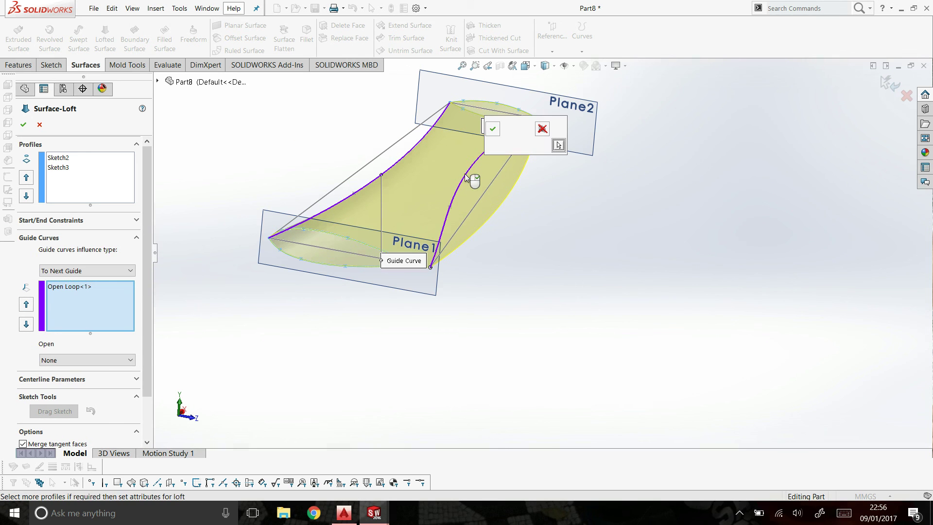
{"action": "left_click", "coordinate": [492, 127]}
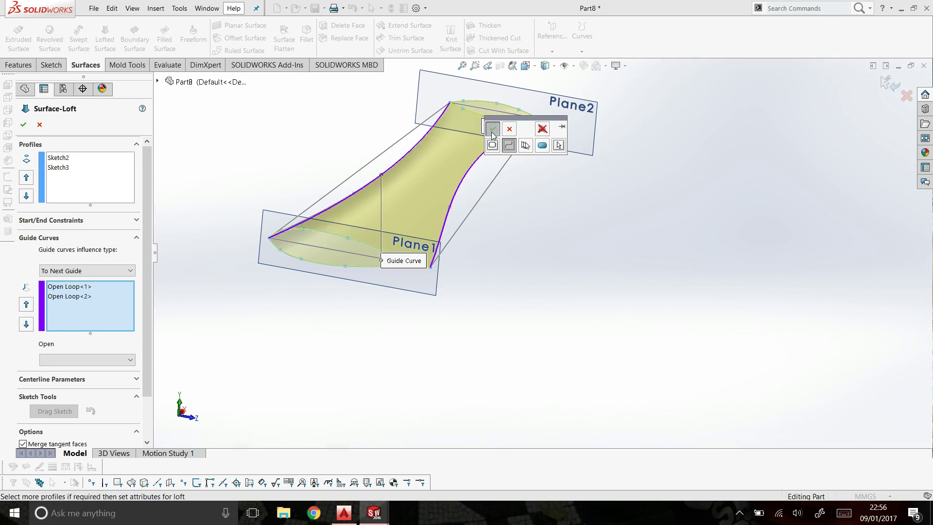
{"action": "left_click", "coordinate": [23, 124]}
{"action": "right_click", "coordinate": [325, 145]}
{"action": "left_click", "coordinate": [362, 189]}
{"action": "left_click_drag", "start_coordinate": [368, 245], "coordinate": [413, 168]}
{"action": "scroll", "coordinate": [423, 194], "scroll_direction": "down", "scroll_amount": 5}
{"action": "right_click", "coordinate": [387, 137]}
{"action": "left_click", "coordinate": [388, 140]}
{"action": "left_click", "coordinate": [489, 28]}
{"action": "left_click", "coordinate": [496, 208]}
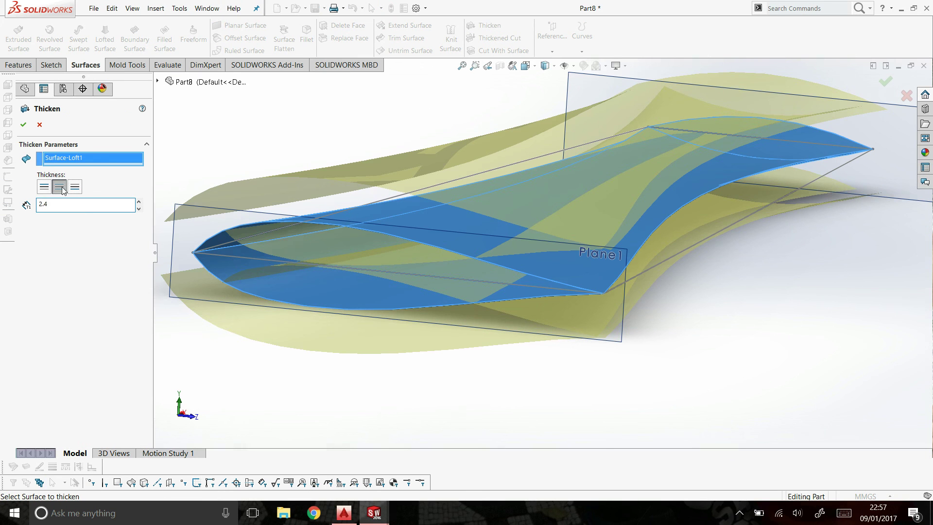
{"action": "left_click", "coordinate": [80, 187]}
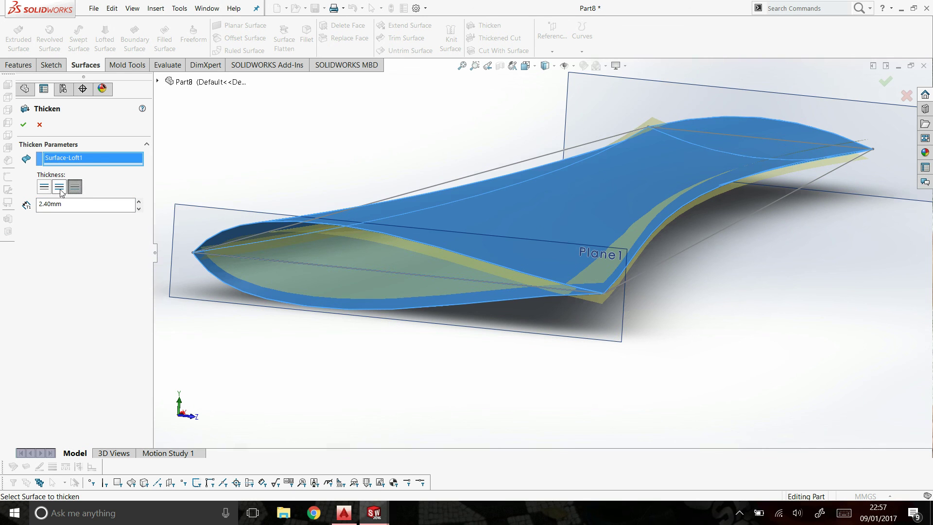
{"action": "left_click", "coordinate": [44, 187]}
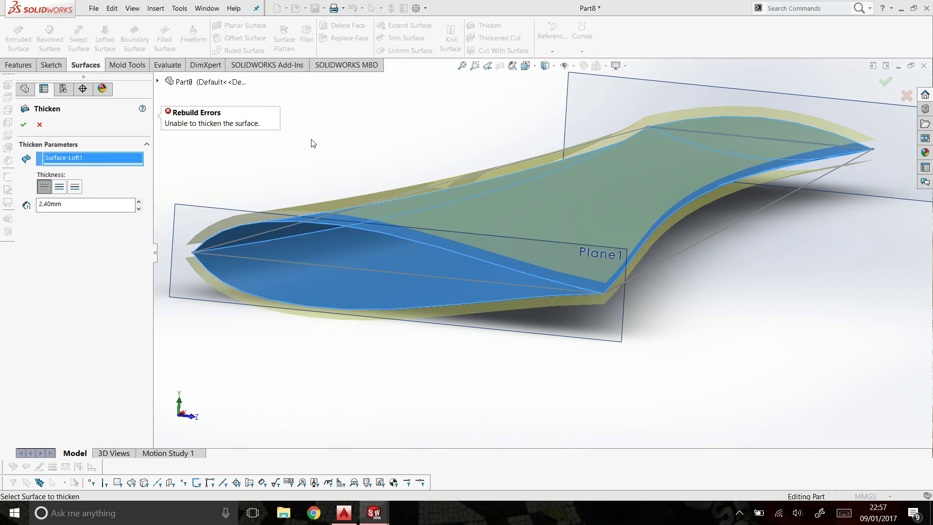
{"action": "left_click", "coordinate": [60, 190]}
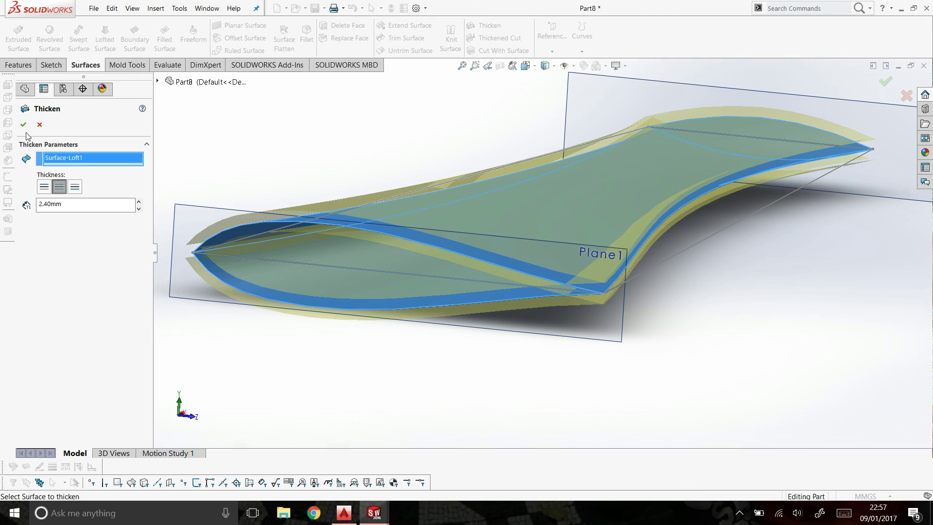
{"action": "left_click", "coordinate": [39, 124]}
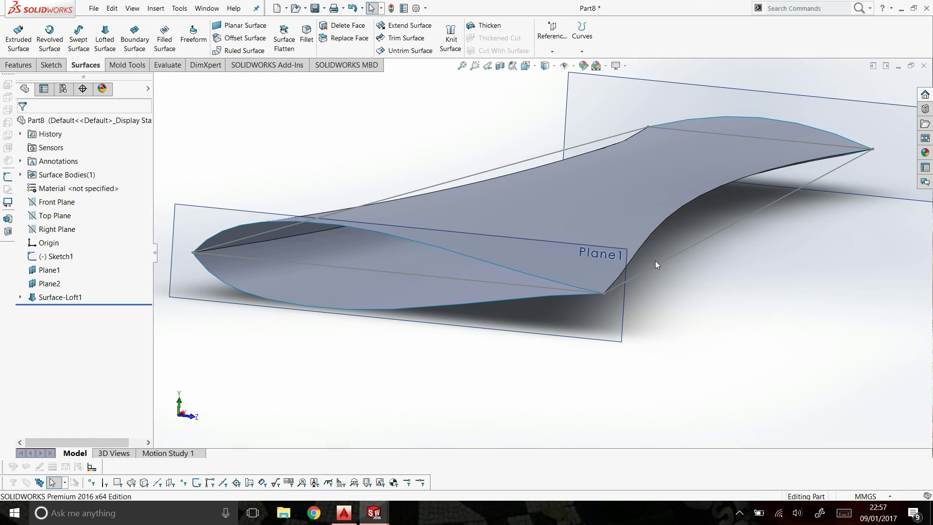
View the lofted wing surface from the Top orientation, then orbit it in 3D.
{"action": "left_click", "coordinate": [545, 66]}
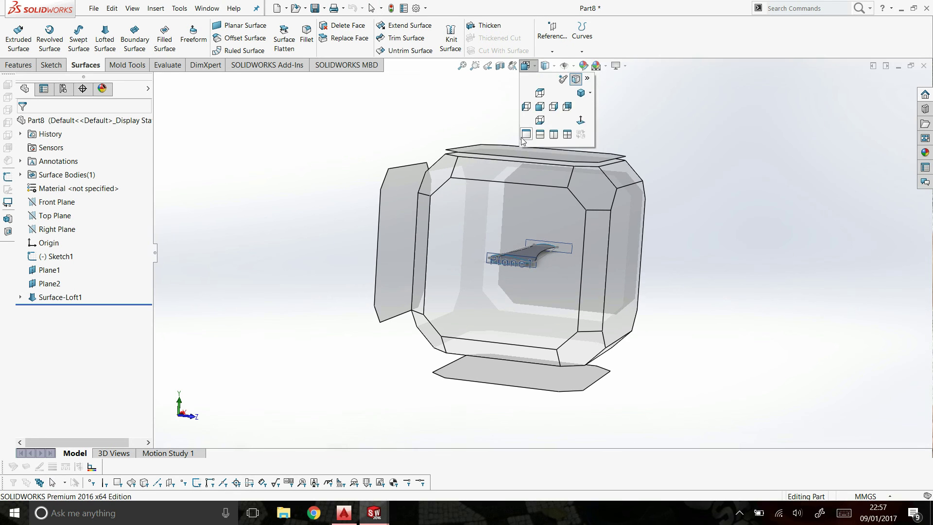
{"action": "left_click", "coordinate": [520, 155]}
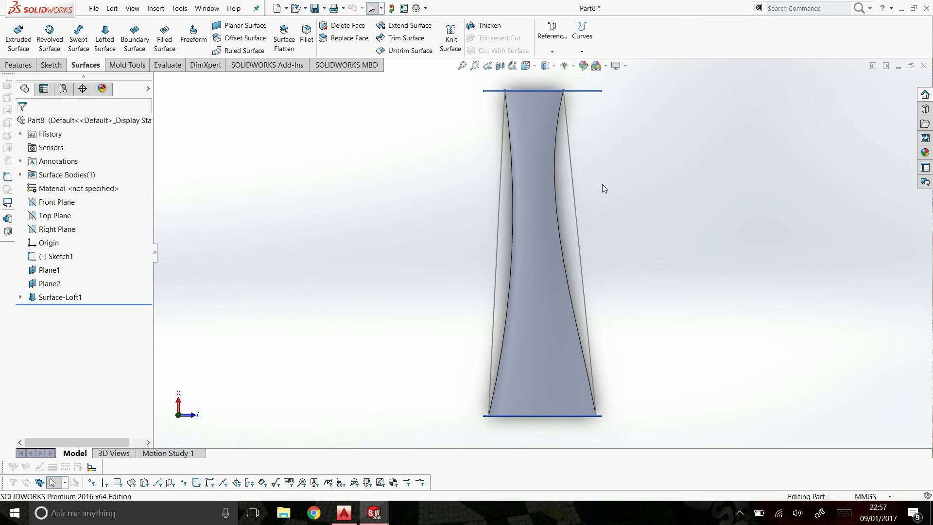
{"action": "scroll", "coordinate": [614, 375], "scroll_direction": "down", "scroll_amount": 3}
{"action": "right_click", "coordinate": [631, 311]}
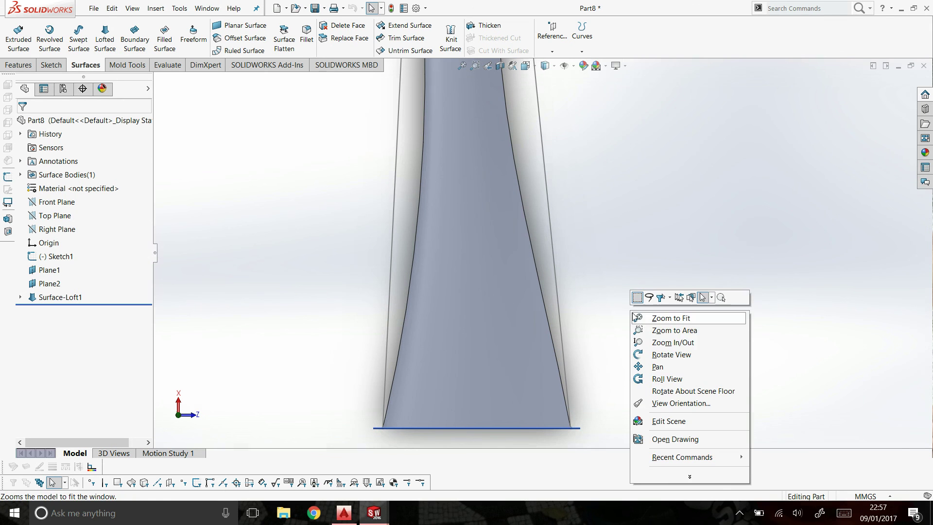
{"action": "left_click", "coordinate": [663, 354]}
{"action": "left_click_drag", "start_coordinate": [651, 371], "coordinate": [787, 106]}
Minimize Part8 and Part7, restore the airplane assembly, and orbit around its nose, canopy and tail.
{"action": "left_click", "coordinate": [899, 68]}
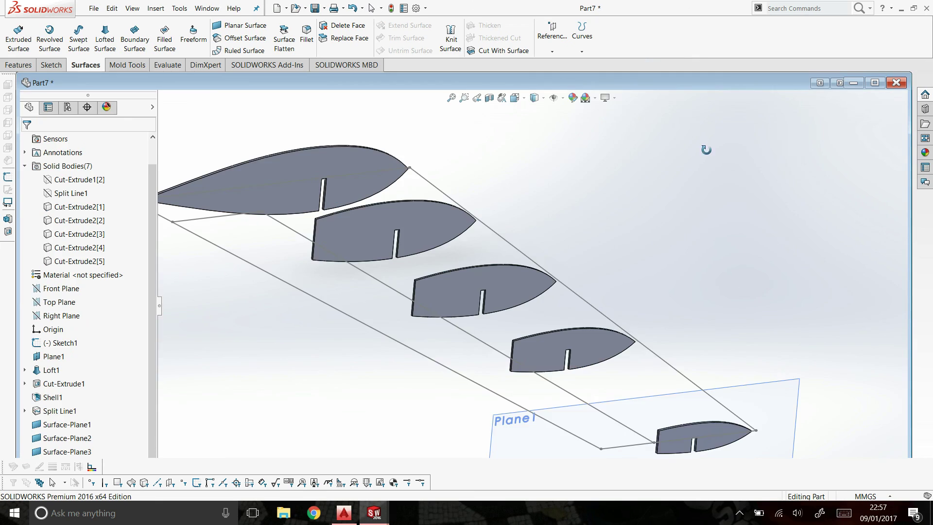
{"action": "left_click", "coordinate": [853, 83]}
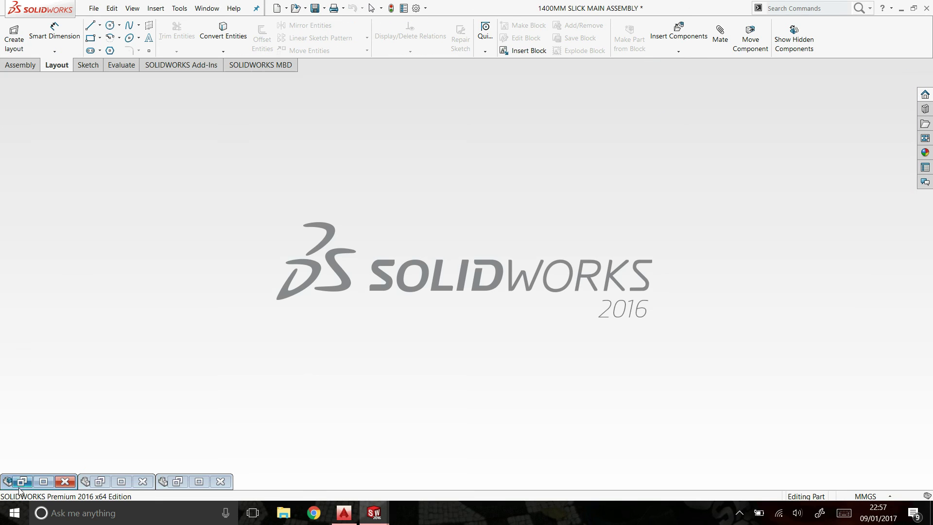
{"action": "left_click", "coordinate": [29, 482]}
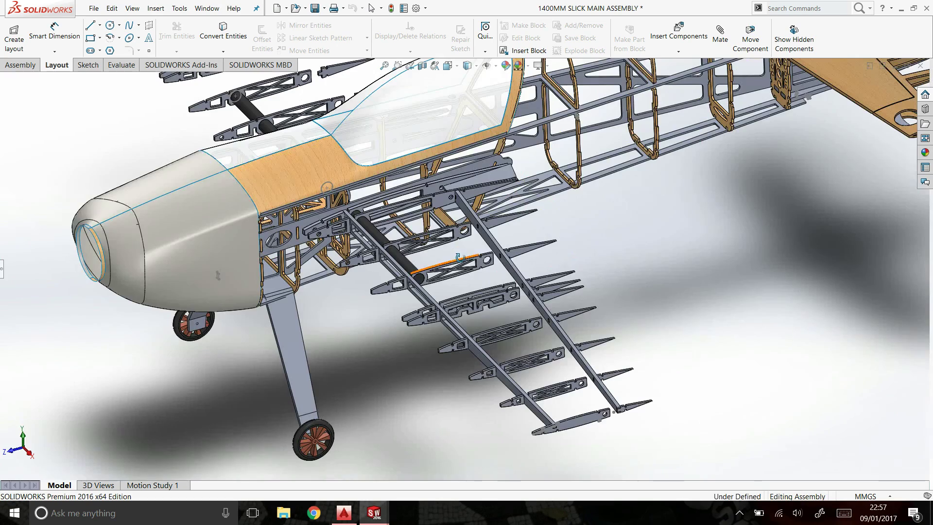
{"action": "middle_click_drag", "start_coordinate": [476, 209], "coordinate": [461, 374]}
{"action": "middle_click_drag", "start_coordinate": [464, 335], "coordinate": [547, 337]}
{"action": "scroll", "coordinate": [372, 279], "scroll_direction": "down", "scroll_amount": 5}
{"action": "middle_click_drag", "start_coordinate": [462, 356], "coordinate": [380, 299]}
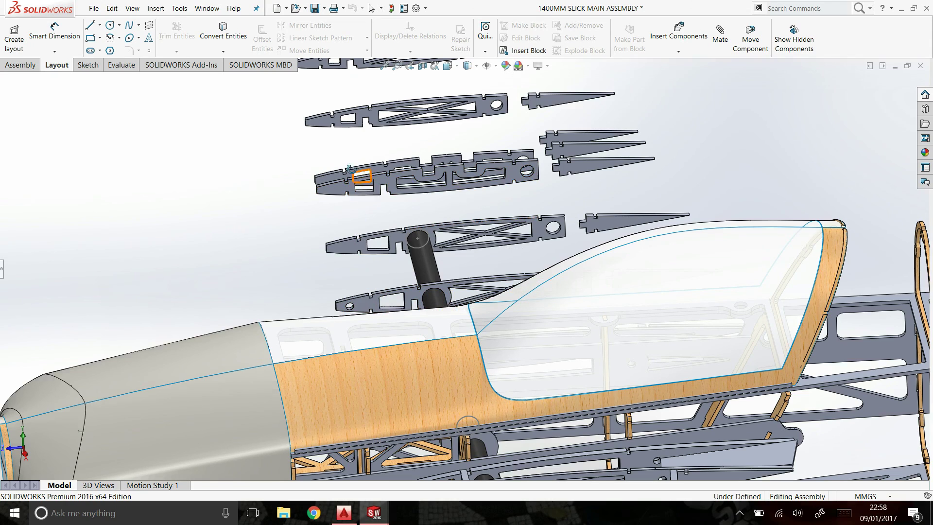
{"action": "middle_click_drag", "start_coordinate": [391, 168], "coordinate": [2, 298]}
Open the 1400MM SLICK MAIN WINGS component as its own part and fit it to the view.
{"action": "left_click", "coordinate": [10, 280]}
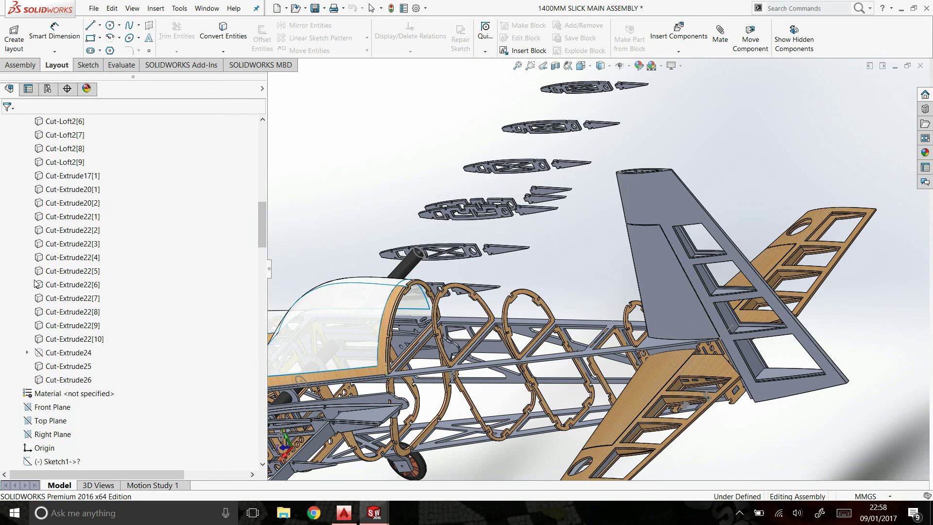
{"action": "scroll", "coordinate": [78, 340], "scroll_direction": "up", "scroll_amount": 5}
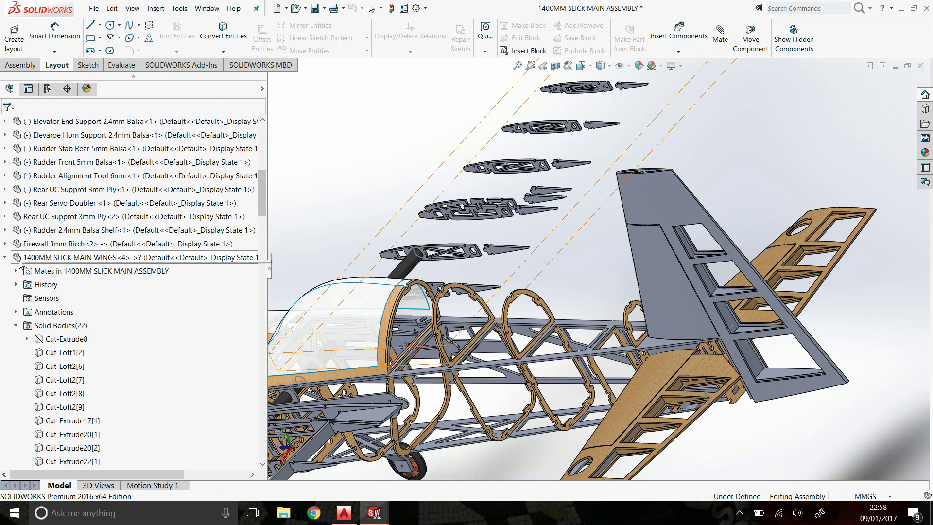
{"action": "left_click", "coordinate": [34, 261]}
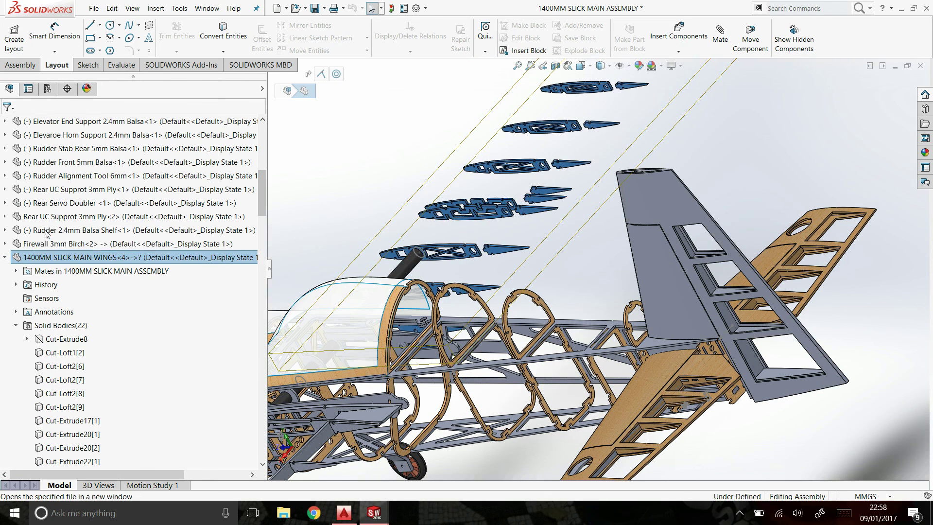
{"action": "left_click", "coordinate": [72, 241]}
{"action": "scroll", "coordinate": [564, 283], "scroll_direction": "up", "scroll_amount": 5}
{"action": "key", "text": "f"}
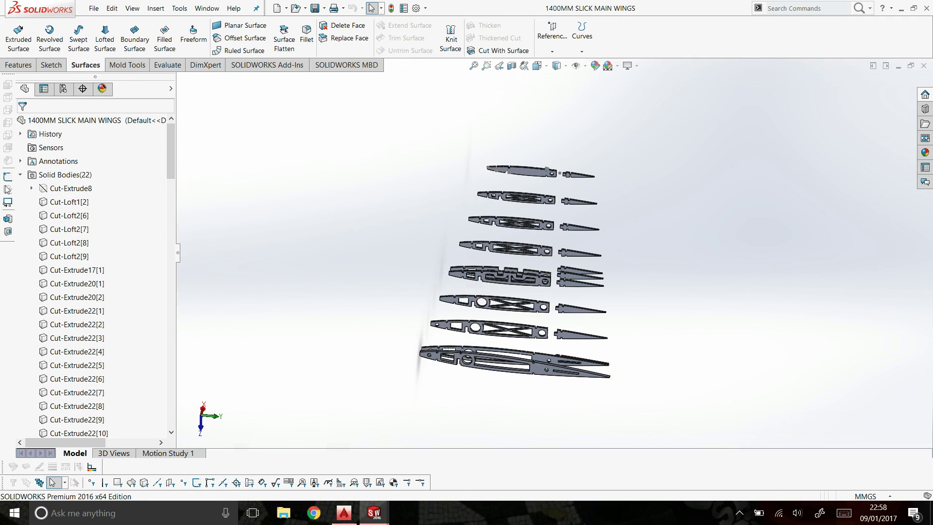
Move Cut-Extrude14 below Cut-Extrude15 in the wings part's feature tree and let it rebuild.
{"action": "left_click_drag", "start_coordinate": [171, 159], "coordinate": [142, 321]}
{"action": "left_click_drag", "start_coordinate": [58, 350], "coordinate": [58, 366]}
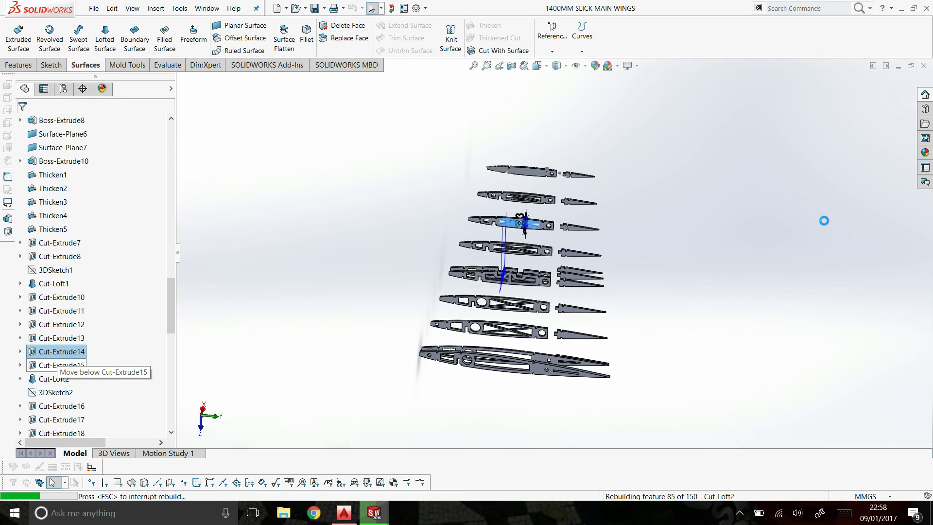
{"action": "left_click", "coordinate": [739, 512]}
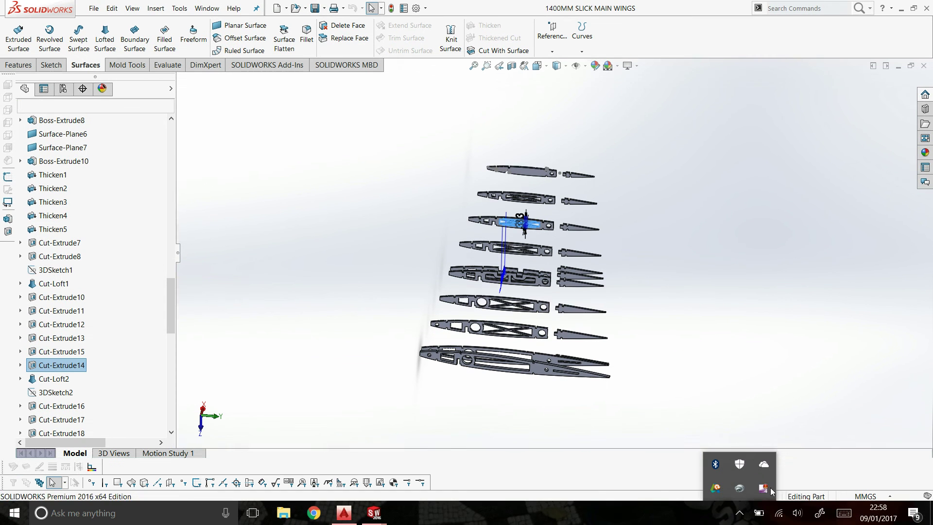
{"action": "right_click", "coordinate": [762, 493]}
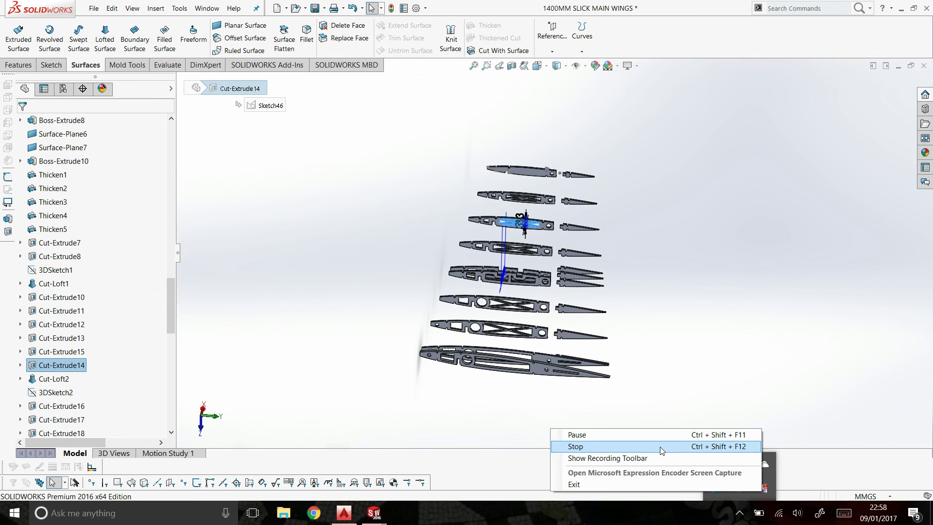